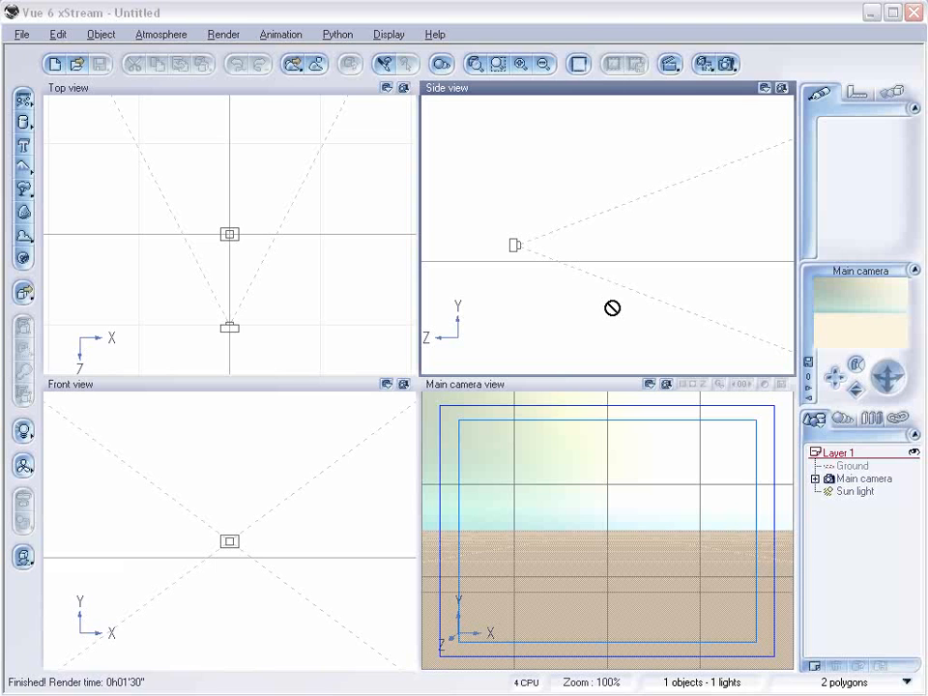
Raise the main camera a little higher above the ground in the side view
{"action": "left_click", "coordinate": [523, 18]}
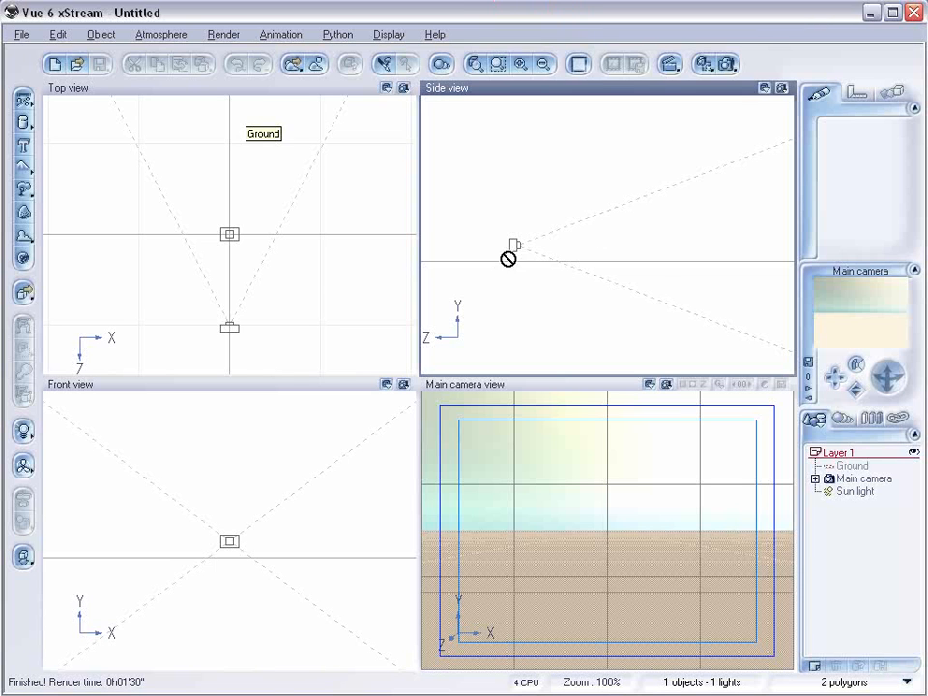
{"action": "left_click", "coordinate": [700, 309]}
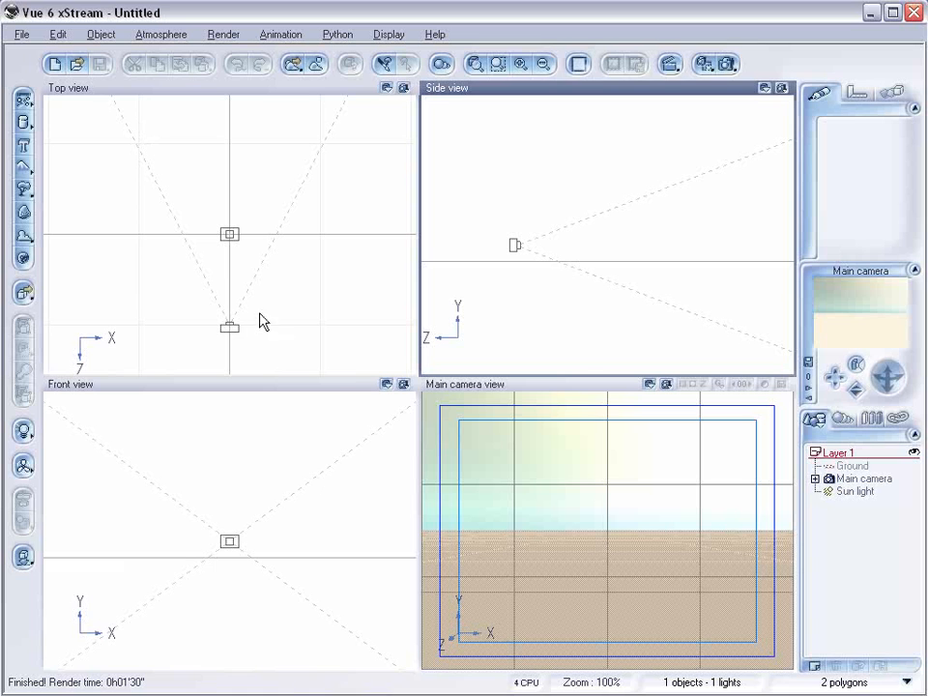
{"action": "left_click", "coordinate": [176, 246]}
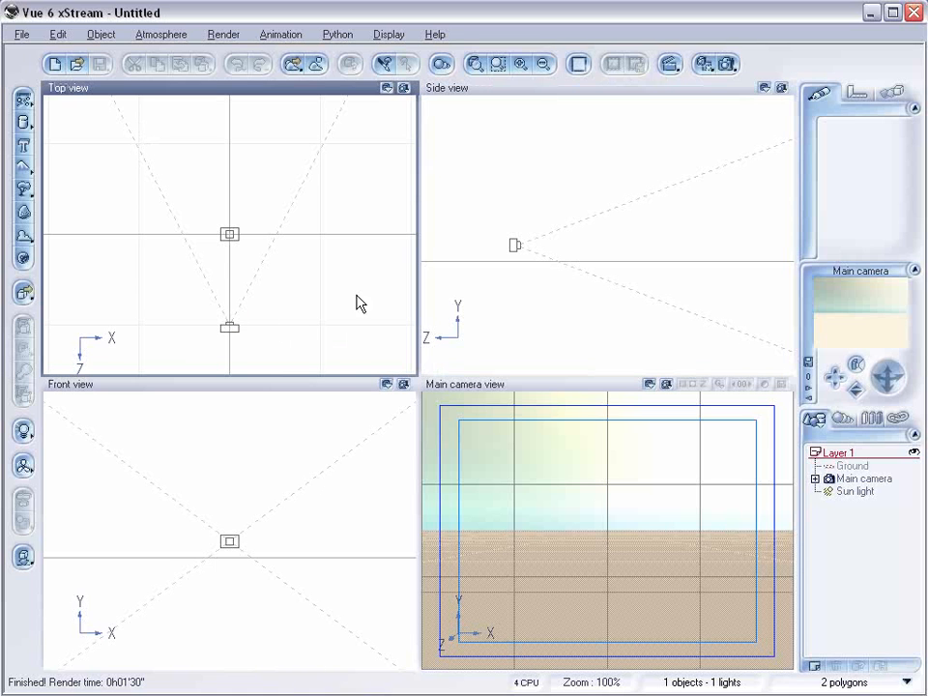
{"action": "left_click", "coordinate": [517, 248]}
{"action": "mouse_move", "coordinate": [520, 203]}
{"action": "left_mouse_down"}
{"action": "mouse_move", "coordinate": [522, 179]}
{"action": "mouse_move", "coordinate": [519, 200]}
{"action": "left_mouse_up"}
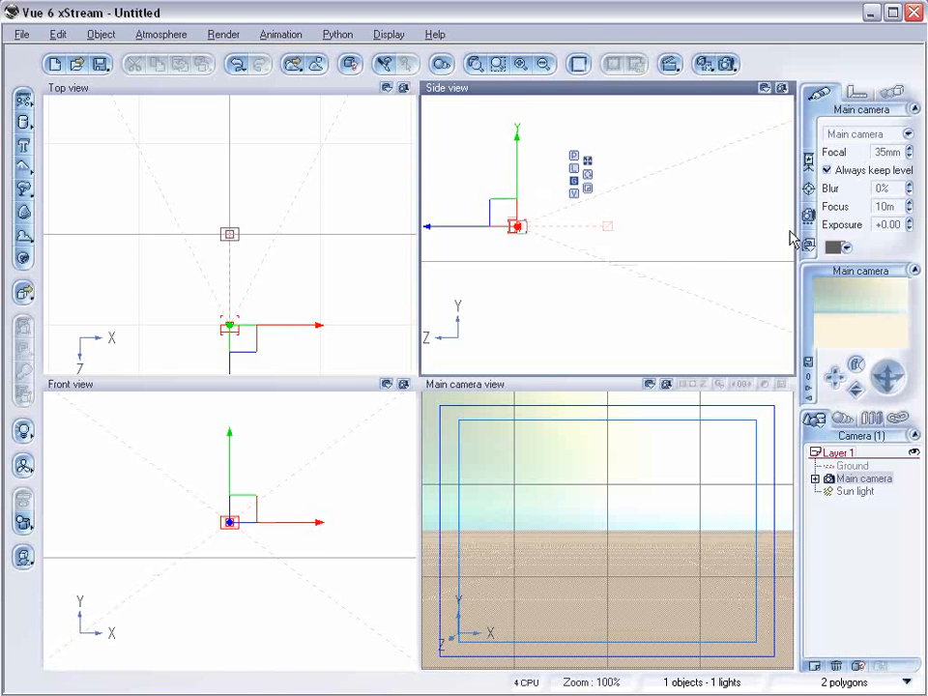
Add a terrain to the scene and apply the Peak effect to it in the terrain editor
{"action": "left_click", "coordinate": [24, 169]}
{"action": "left_click", "coordinate": [243, 230]}
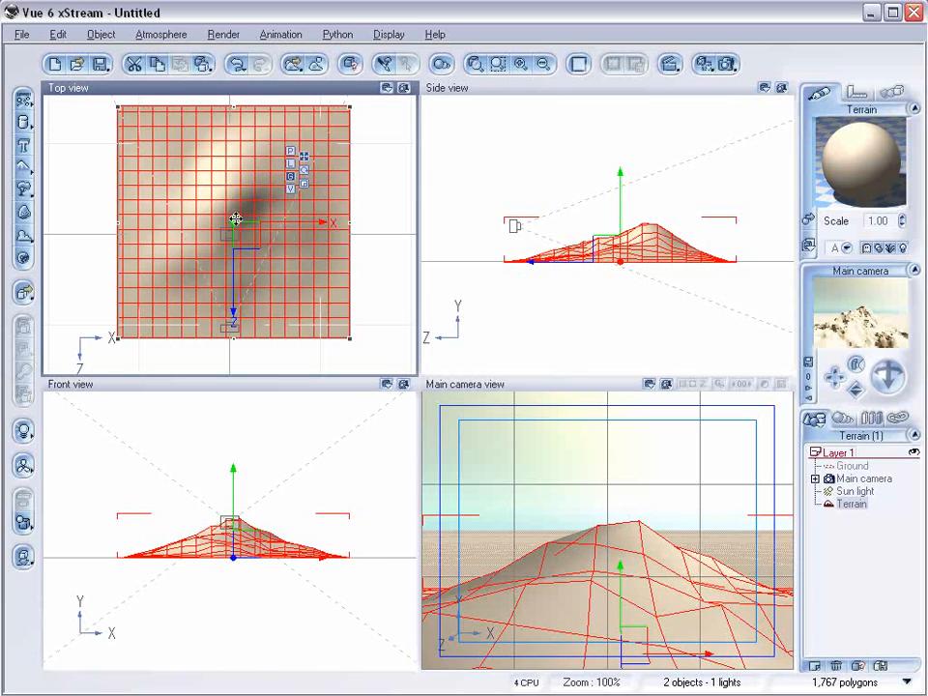
{"action": "right_click", "coordinate": [218, 208]}
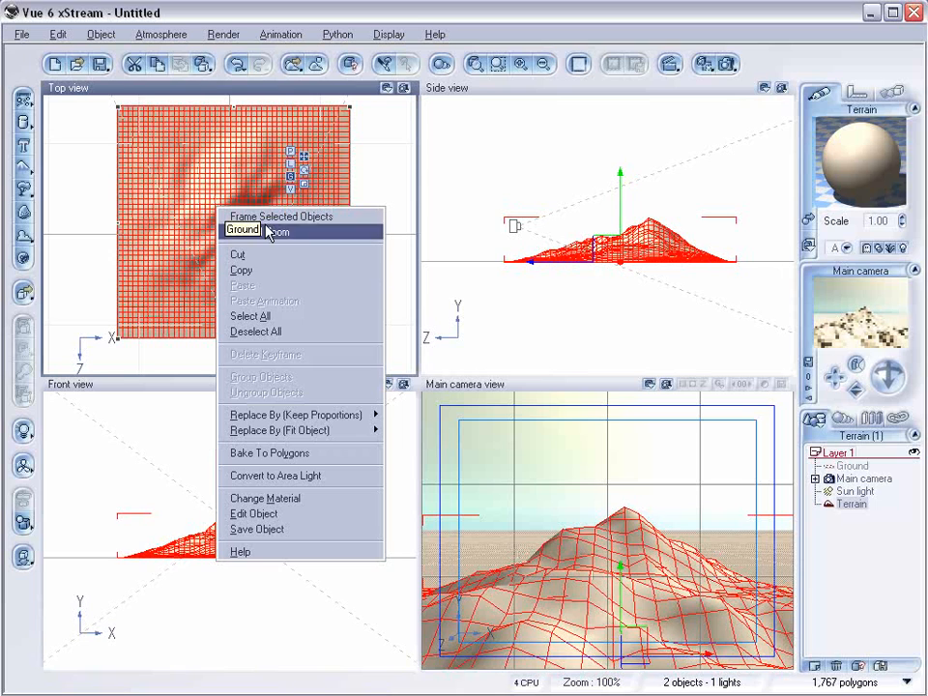
{"action": "left_click", "coordinate": [283, 515]}
{"action": "left_click", "coordinate": [657, 250]}
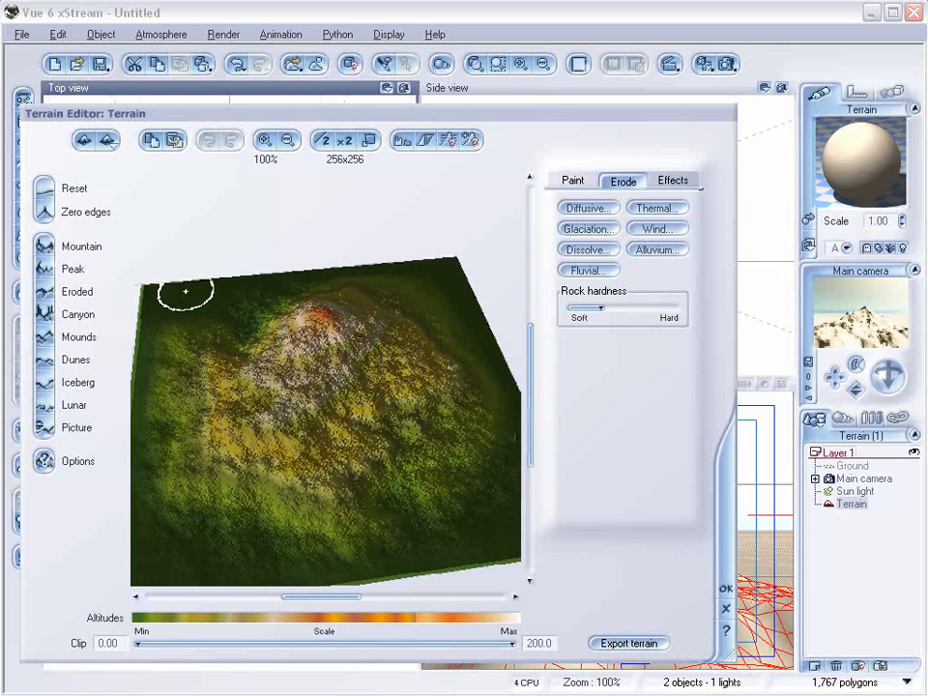
{"action": "left_click", "coordinate": [45, 269]}
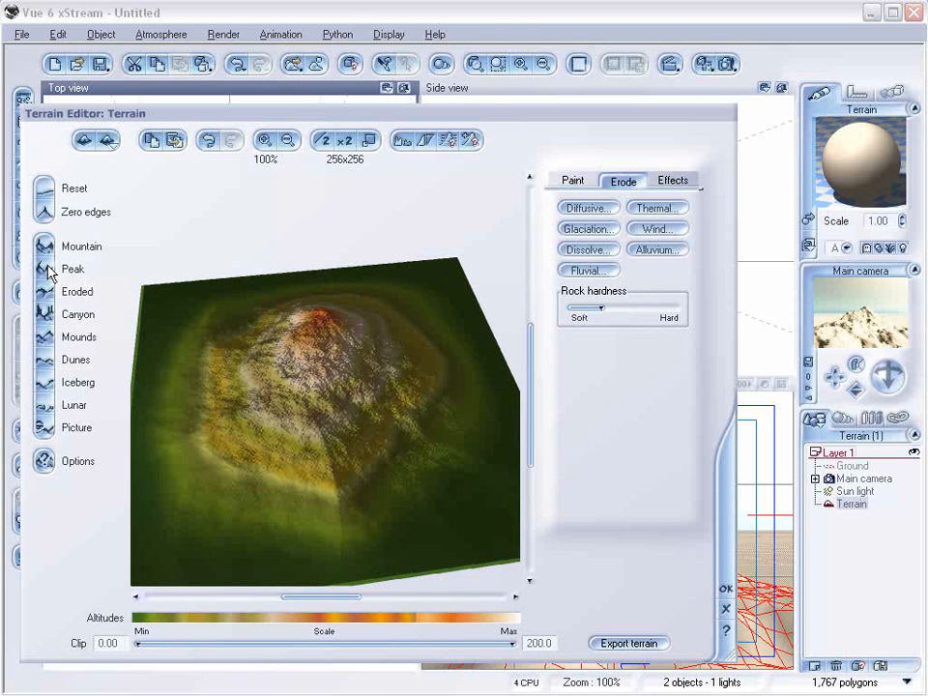
{"action": "left_click_drag", "start_coordinate": [319, 334], "coordinate": [311, 368]}
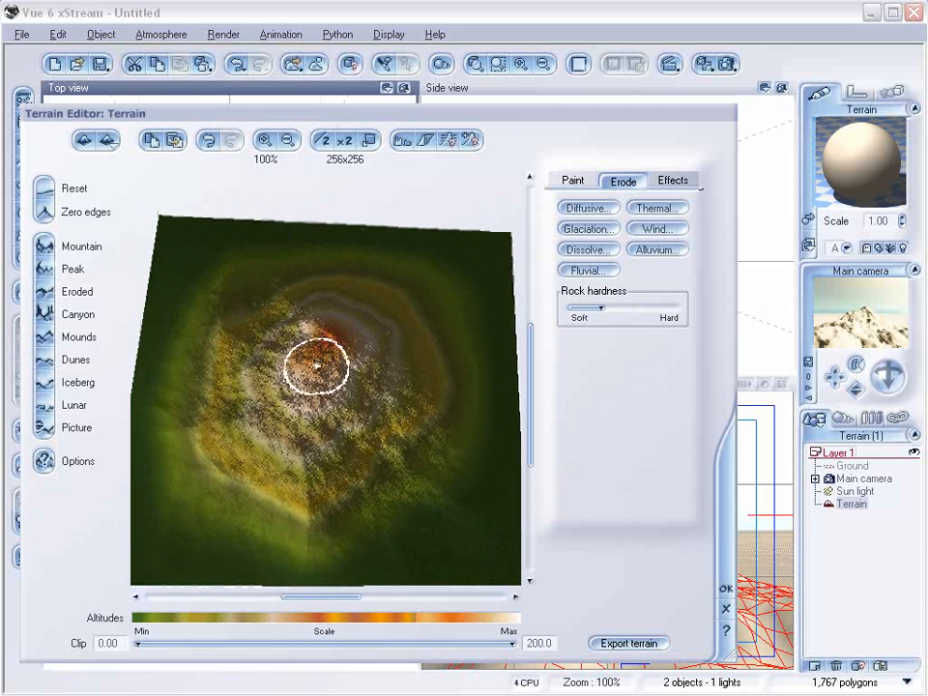
Dig away the mountain's summit and carve hollows across its top with the Dig brush
{"action": "left_click", "coordinate": [573, 181]}
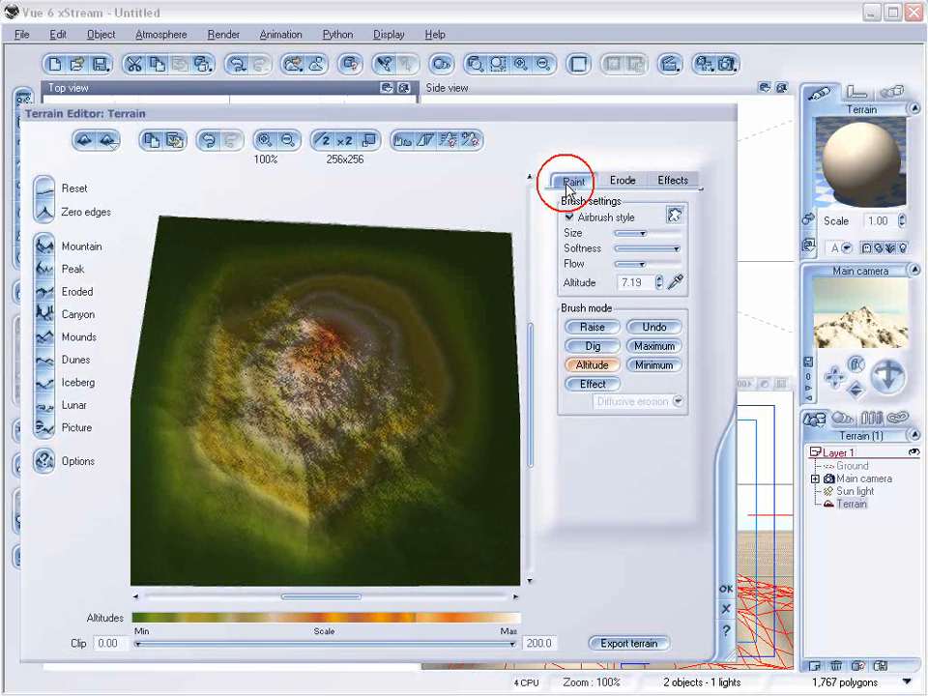
{"action": "left_click", "coordinate": [586, 346]}
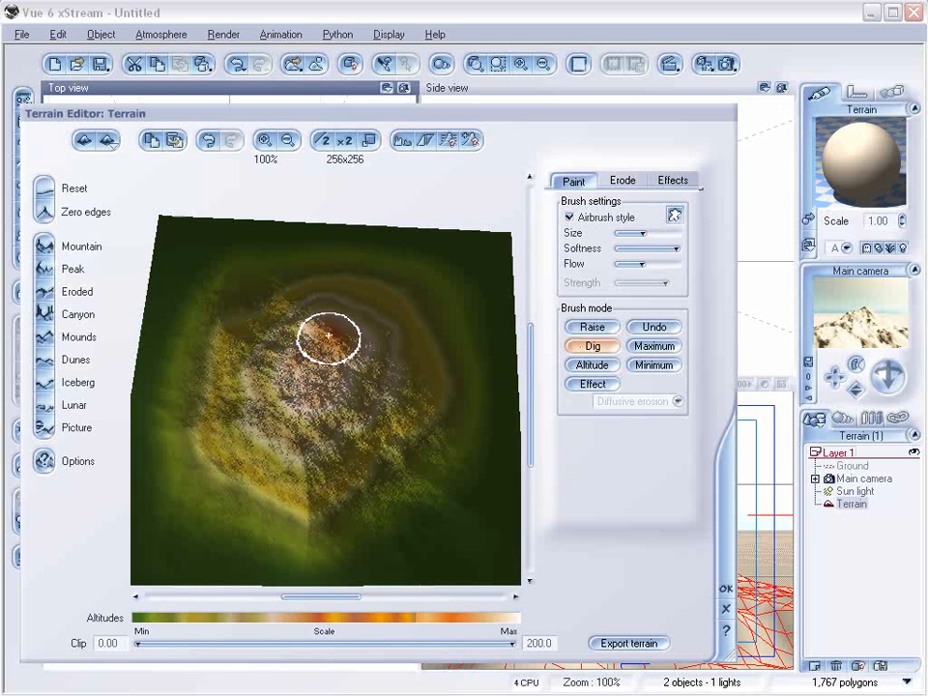
{"action": "mouse_move", "coordinate": [280, 382]}
{"action": "left_mouse_down"}
{"action": "mouse_move", "coordinate": [269, 388]}
{"action": "mouse_move", "coordinate": [336, 380]}
{"action": "left_mouse_up"}
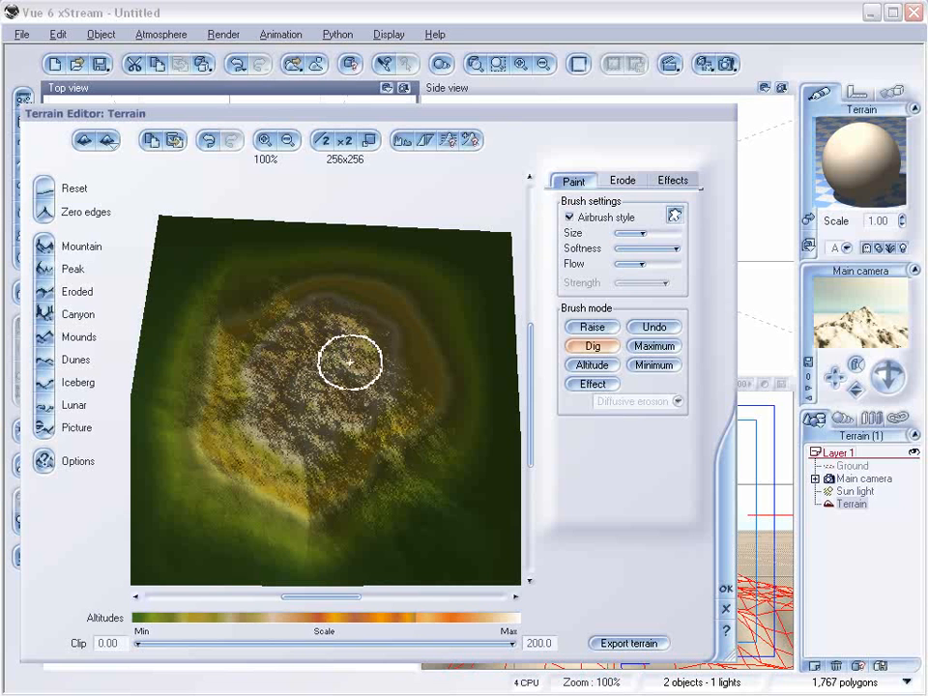
{"action": "right_click_drag", "start_coordinate": [303, 382], "coordinate": [362, 333]}
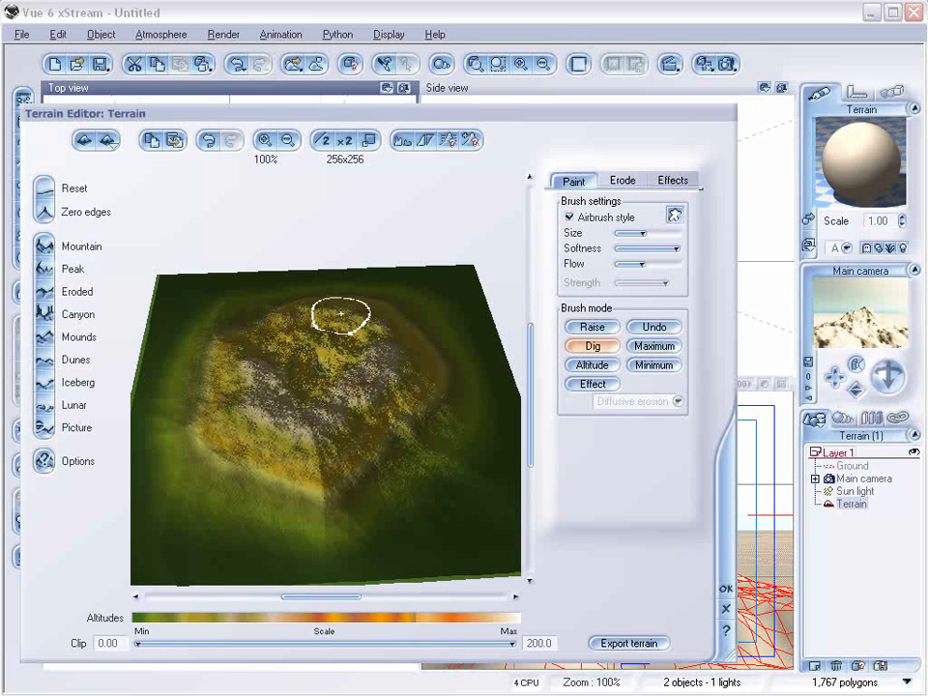
{"action": "right_click_drag", "start_coordinate": [321, 386], "coordinate": [355, 338]}
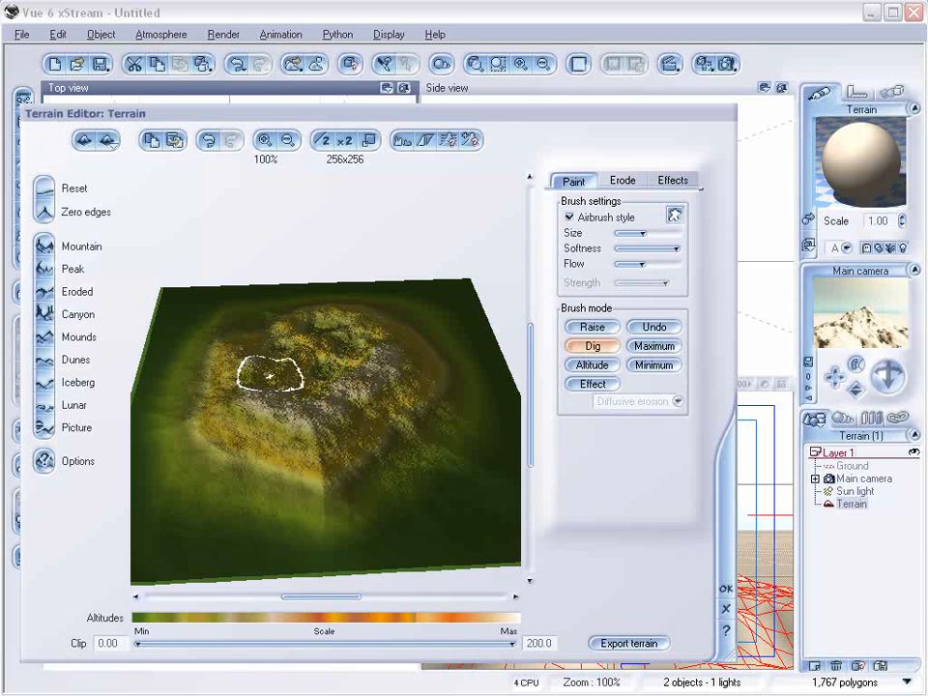
Soften the carved terrain with diffusive erosion
{"action": "left_click", "coordinate": [623, 181]}
{"action": "left_click", "coordinate": [580, 211]}
{"action": "mouse_move", "coordinate": [392, 333]}
{"action": "left_mouse_down"}
{"action": "mouse_move", "coordinate": [395, 313]}
{"action": "mouse_move", "coordinate": [392, 356]}
{"action": "mouse_move", "coordinate": [416, 321]}
{"action": "mouse_move", "coordinate": [382, 310]}
{"action": "left_mouse_up"}
{"action": "mouse_move", "coordinate": [270, 342]}
{"action": "left_mouse_down"}
{"action": "mouse_move", "coordinate": [375, 406]}
{"action": "mouse_move", "coordinate": [314, 431]}
{"action": "mouse_move", "coordinate": [400, 388]}
{"action": "mouse_move", "coordinate": [400, 358]}
{"action": "mouse_move", "coordinate": [377, 379]}
{"action": "left_mouse_up"}
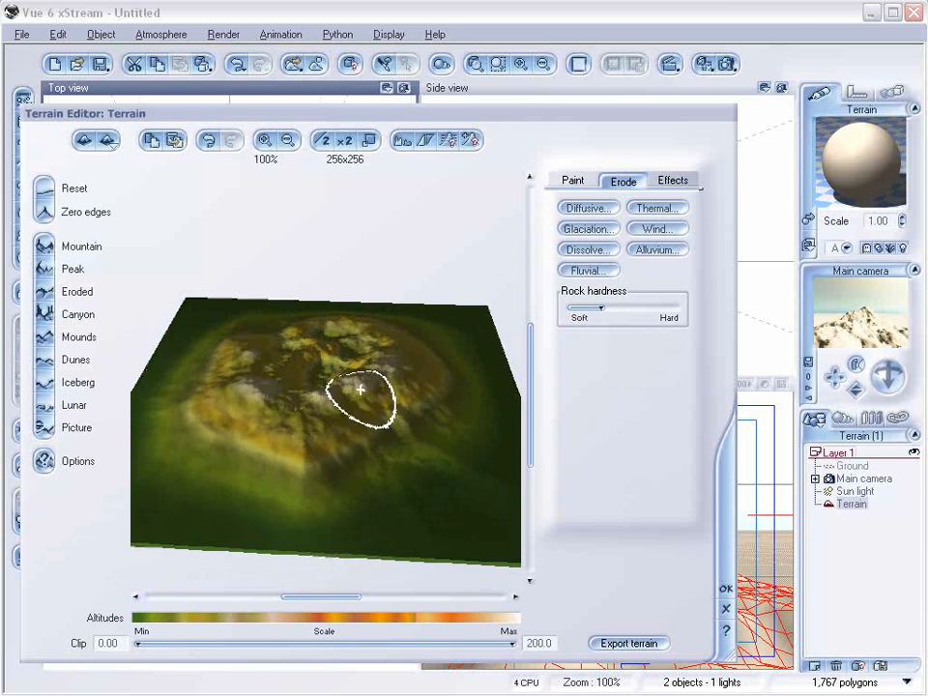
Double the terrain's resolution twice to 1024x1024 and accept the terrain edits
{"action": "left_click", "coordinate": [345, 141]}
{"action": "left_click", "coordinate": [345, 142]}
{"action": "mouse_move", "coordinate": [404, 383]}
{"action": "left_mouse_down"}
{"action": "mouse_move", "coordinate": [406, 363]}
{"action": "mouse_move", "coordinate": [403, 406]}
{"action": "left_mouse_up"}
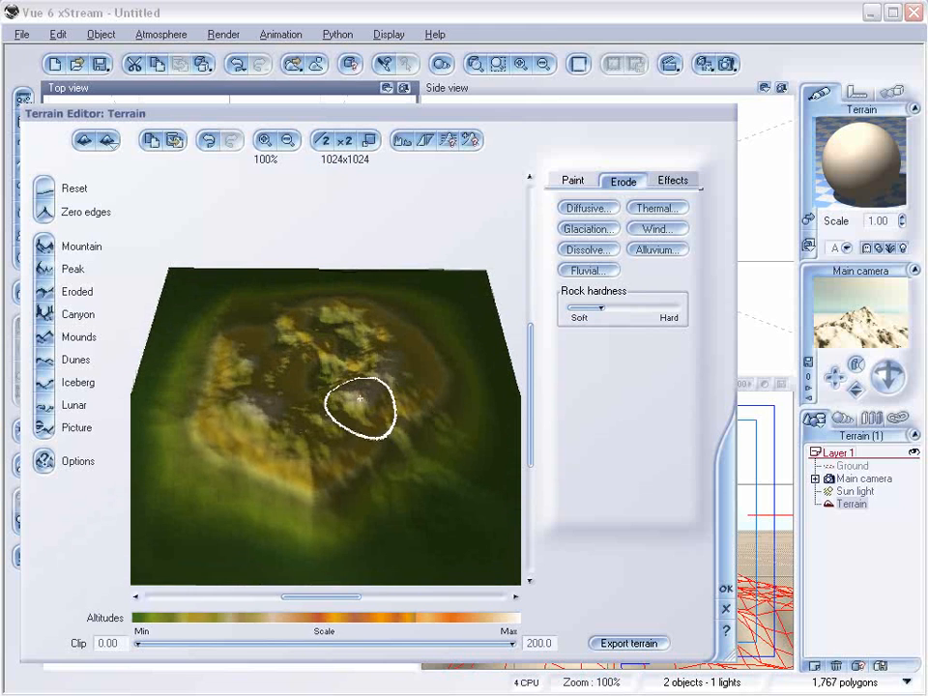
{"action": "left_click", "coordinate": [725, 588]}
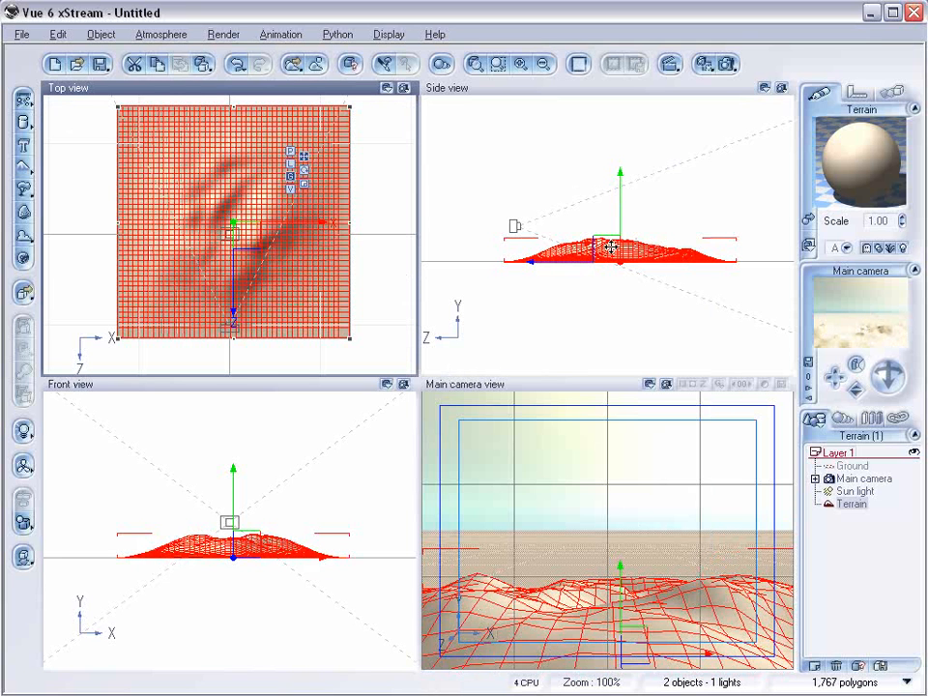
Reposition the sun light to change the terrain's lighting, and move the main camera low over the terrain's front edge
{"action": "left_click", "coordinate": [867, 491]}
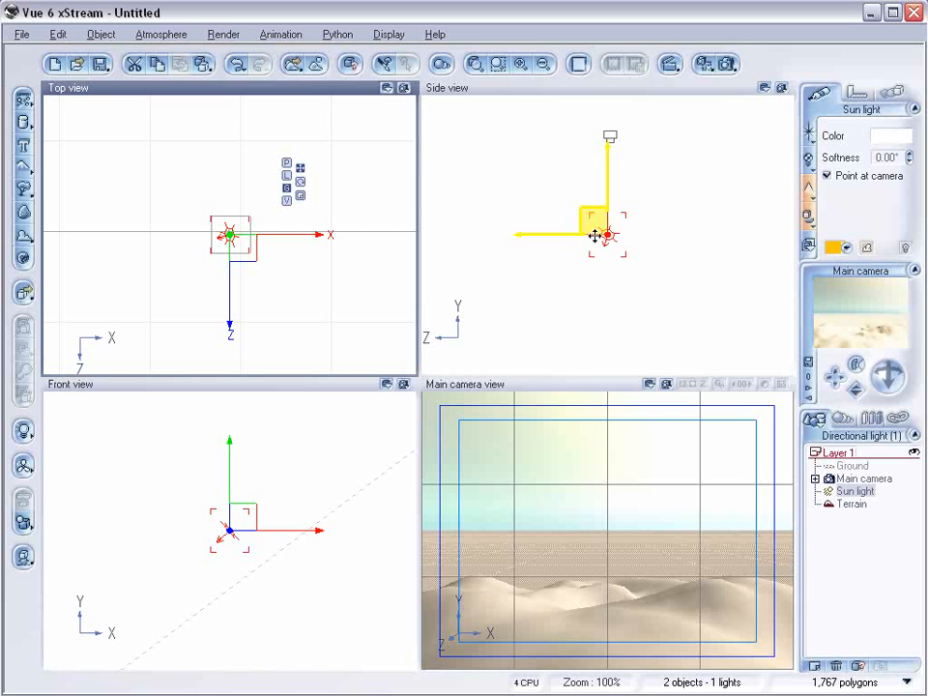
{"action": "left_click_drag", "start_coordinate": [241, 251], "coordinate": [801, 397]}
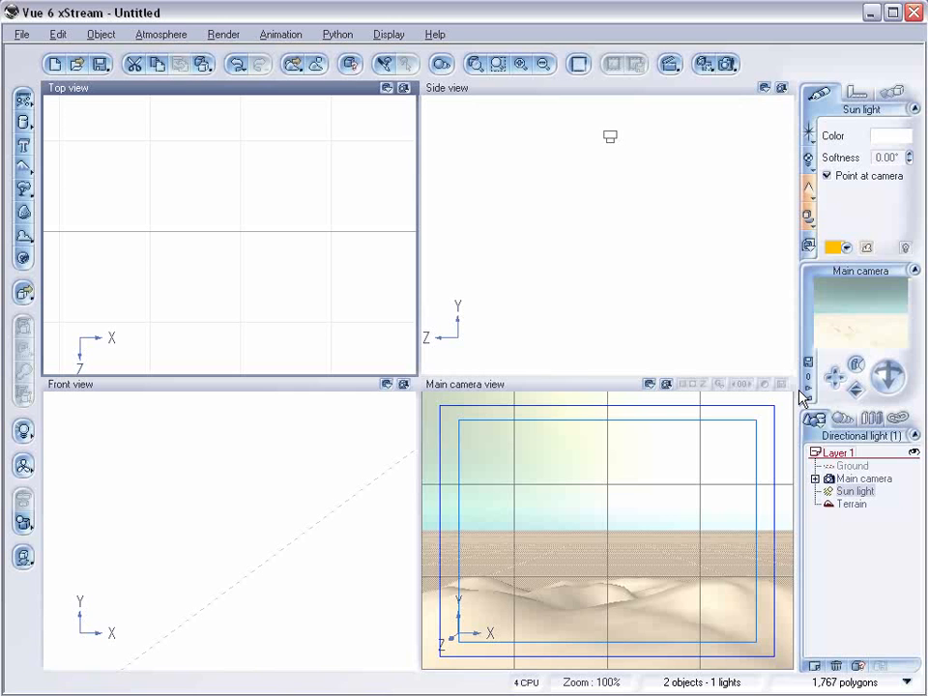
{"action": "left_click", "coordinate": [872, 480]}
{"action": "left_click_drag", "start_coordinate": [594, 220], "coordinate": [615, 230]}
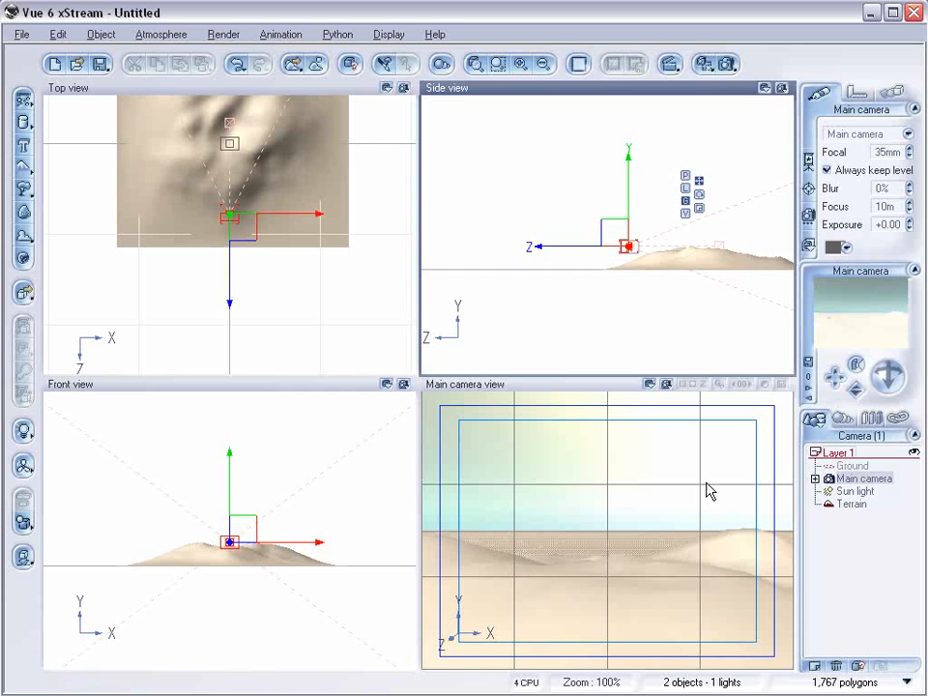
Set the render options to render to screen with a free, user-defined aspect ratio at 480 x 240 pixels
{"action": "left_click", "coordinate": [727, 64]}
{"action": "left_click", "coordinate": [193, 383]}
{"action": "left_click", "coordinate": [720, 179]}
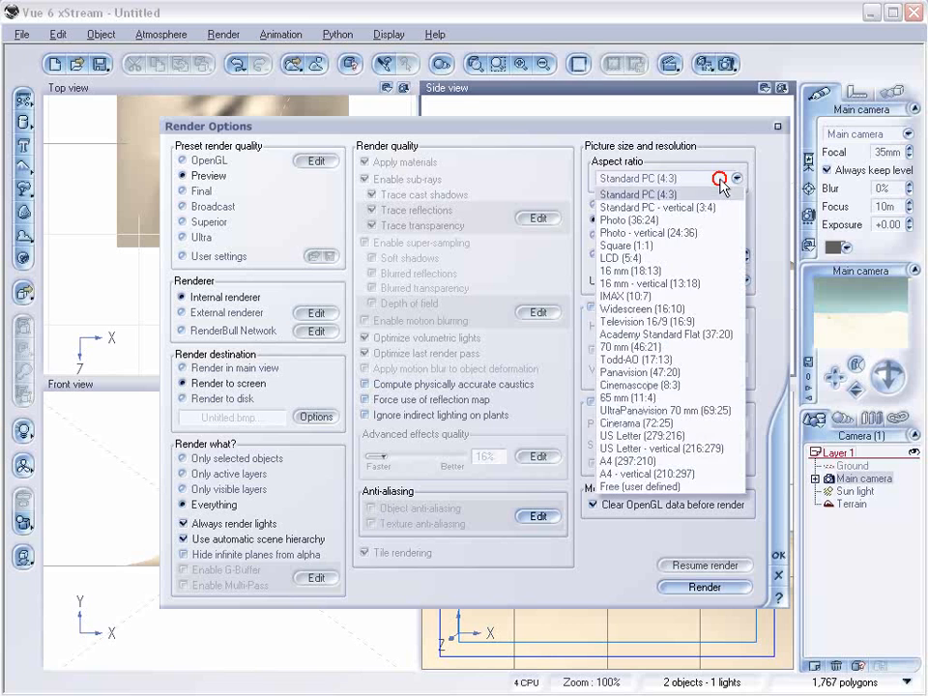
{"action": "left_click", "coordinate": [638, 487]}
{"action": "left_click_drag", "start_coordinate": [688, 257], "coordinate": [687, 218]}
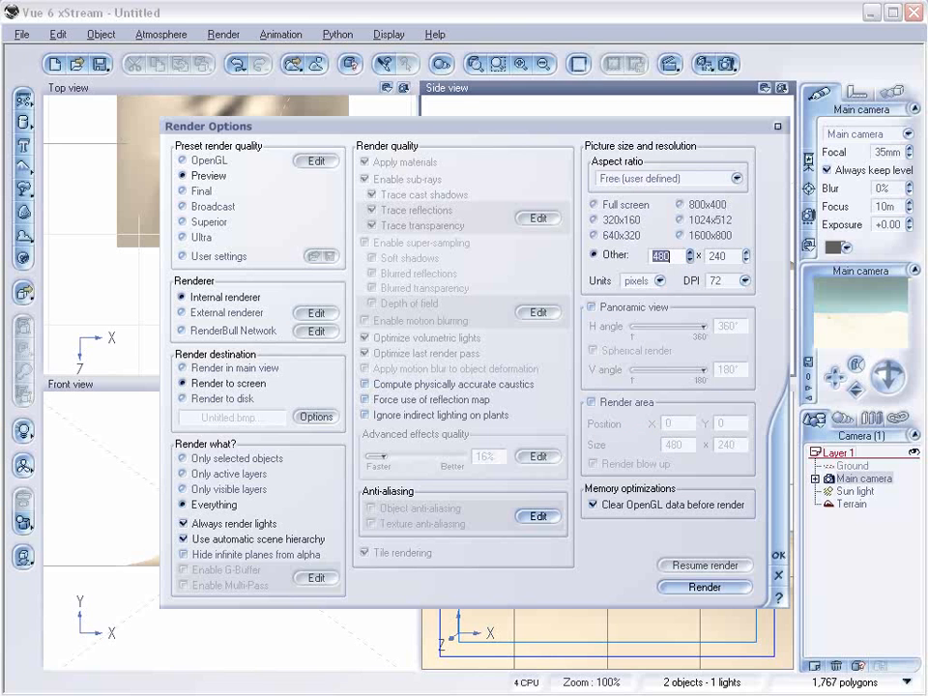
{"action": "left_click", "coordinate": [778, 555]}
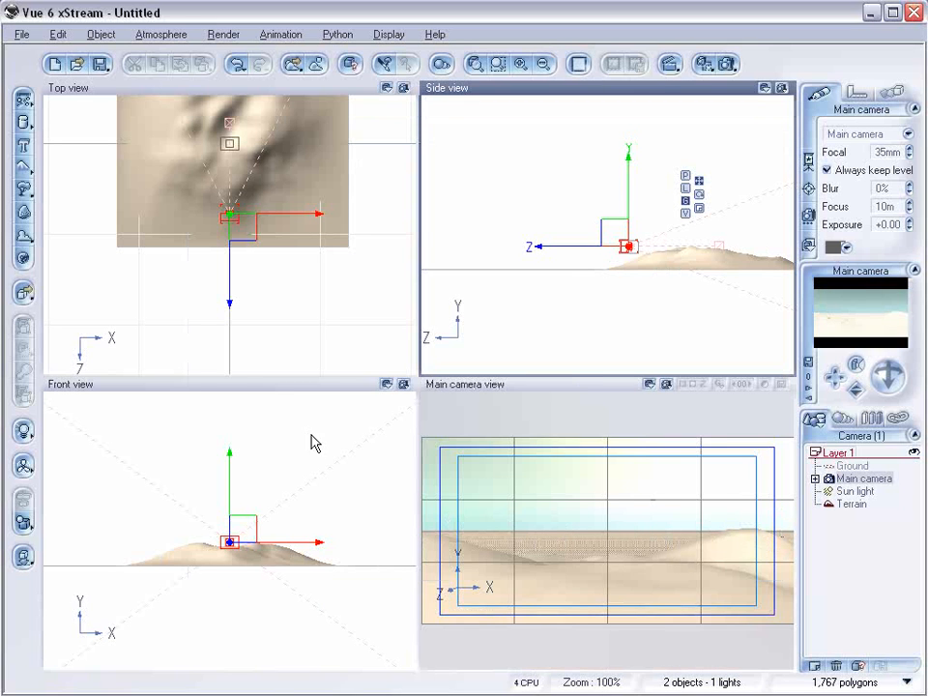
Move the main camera slightly farther onto the terrain and run a test render of the view
{"action": "left_click_drag", "start_coordinate": [244, 226], "coordinate": [237, 213]}
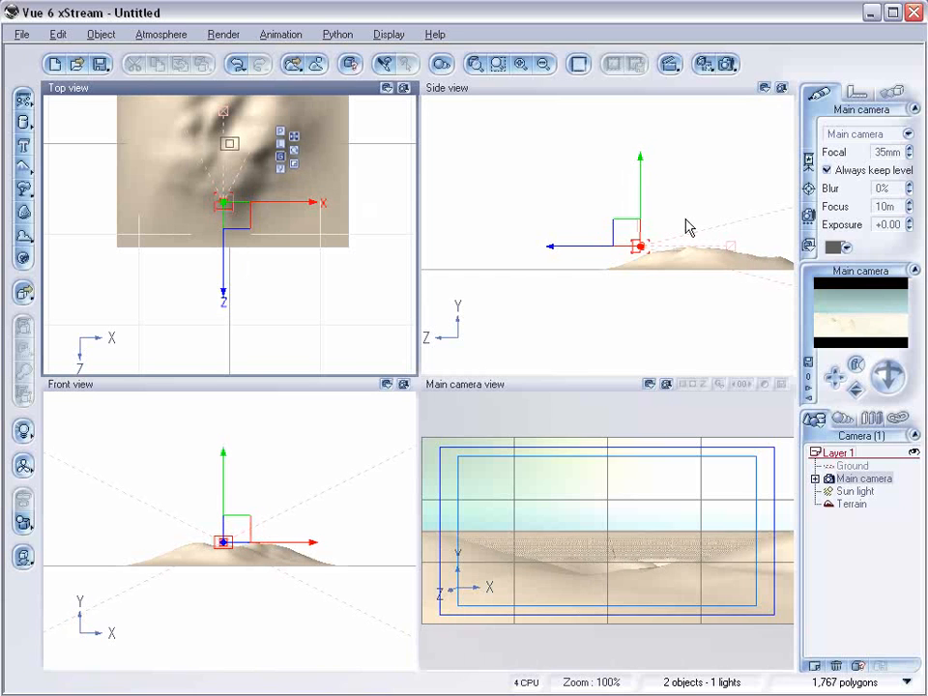
{"action": "left_click_drag", "start_coordinate": [634, 223], "coordinate": [633, 225]}
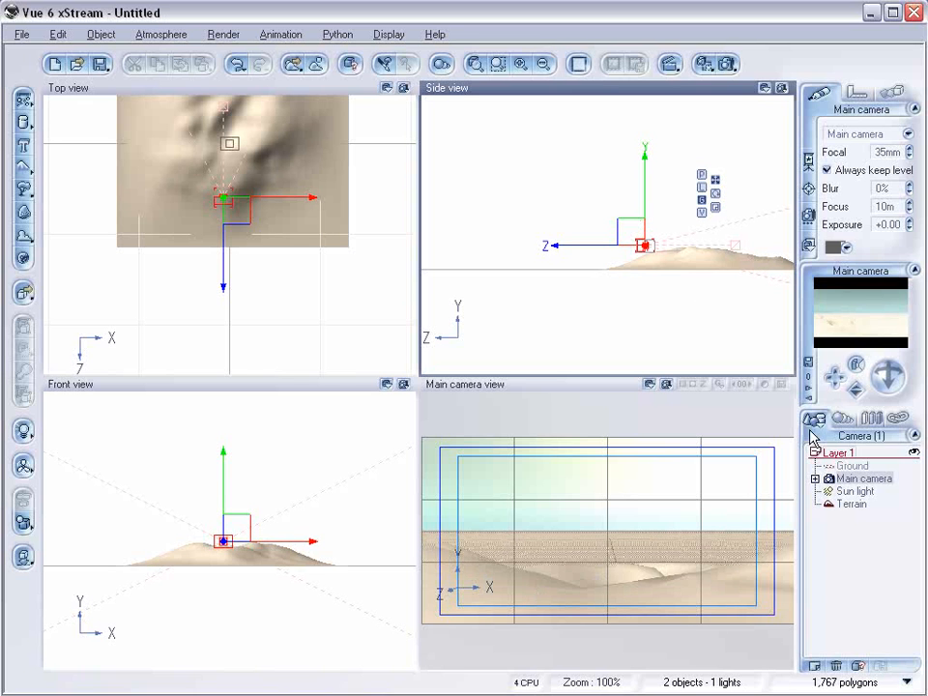
{"action": "left_click", "coordinate": [725, 64]}
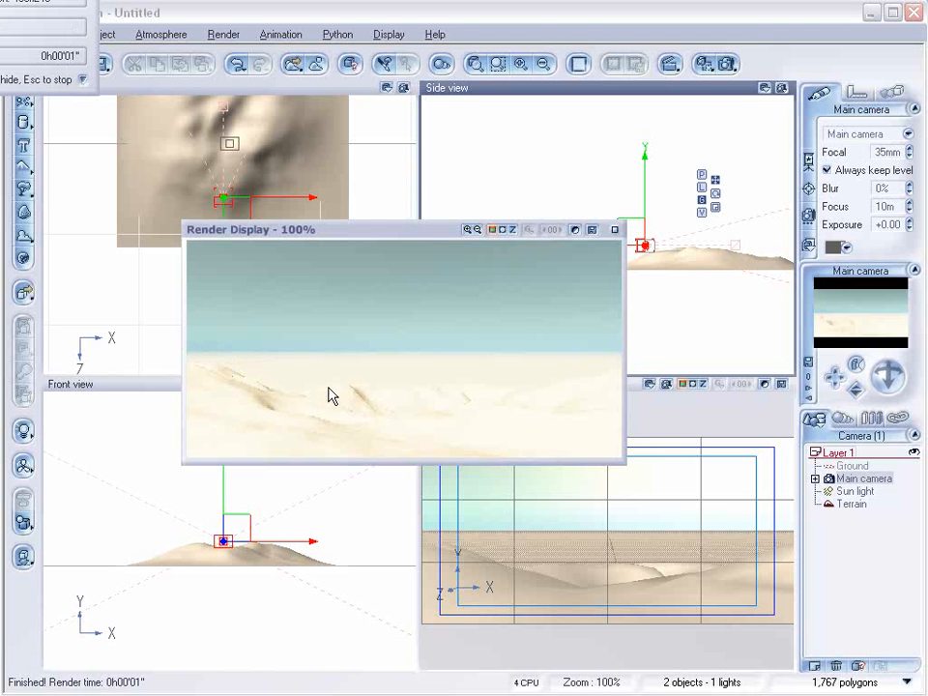
{"action": "left_click", "coordinate": [615, 229]}
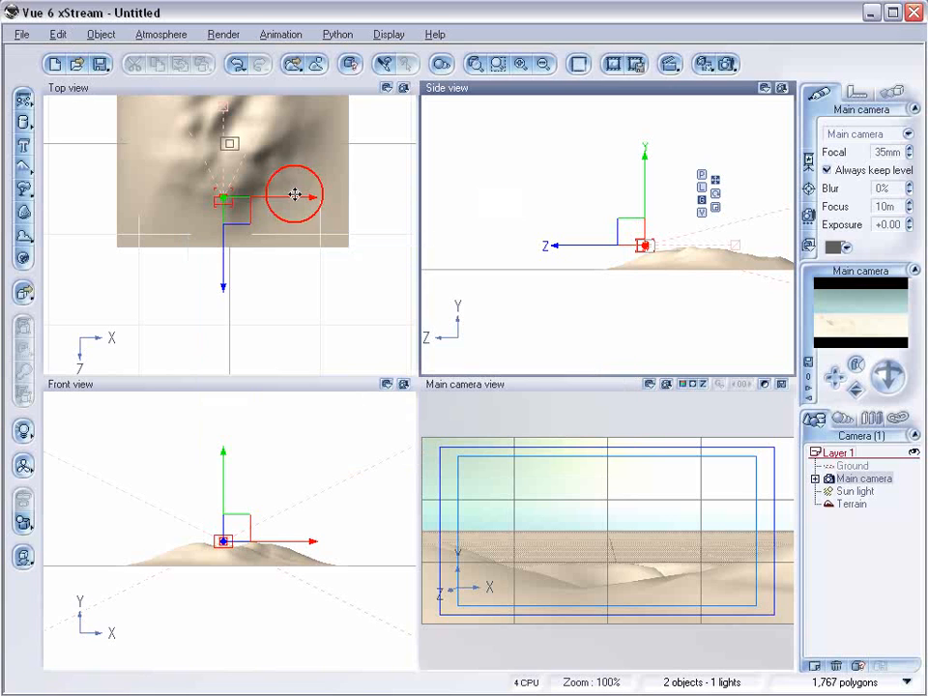
Reopen the terrain for editing, touch up its carved top with more brush strokes, and accept the changes
{"action": "left_click", "coordinate": [323, 156]}
{"action": "right_click", "coordinate": [330, 162]}
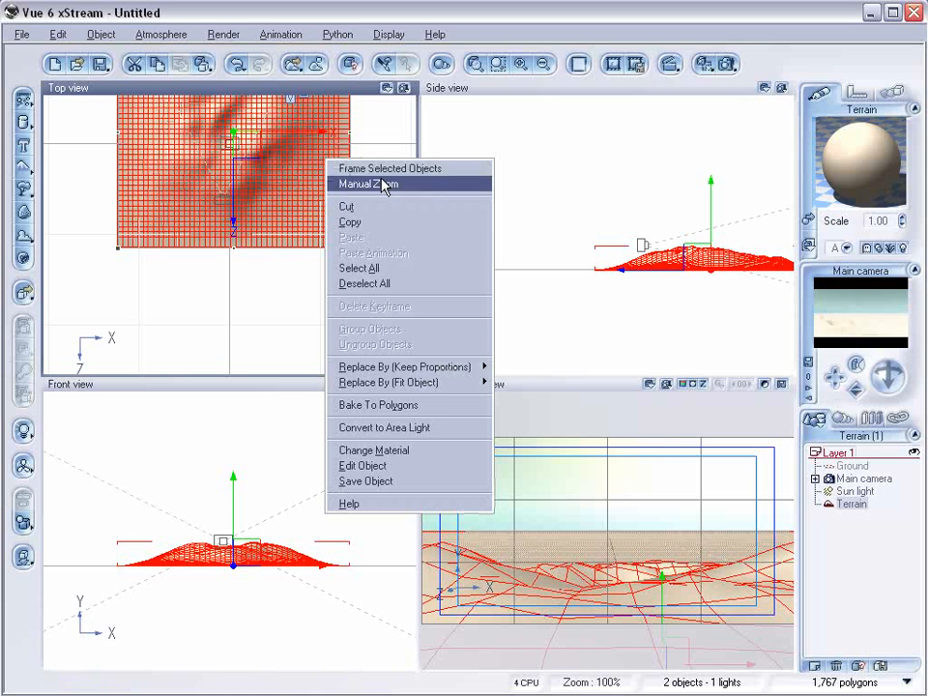
{"action": "left_click", "coordinate": [381, 466]}
{"action": "left_click_drag", "start_coordinate": [361, 234], "coordinate": [354, 373]}
{"action": "mouse_move", "coordinate": [354, 373]}
{"action": "right_mouse_down"}
{"action": "mouse_move", "coordinate": [301, 358]}
{"action": "mouse_move", "coordinate": [326, 374]}
{"action": "right_mouse_up"}
{"action": "left_click", "coordinate": [300, 358]}
{"action": "left_click", "coordinate": [311, 359]}
{"action": "mouse_move", "coordinate": [311, 358]}
{"action": "left_mouse_down"}
{"action": "mouse_move", "coordinate": [321, 336]}
{"action": "mouse_move", "coordinate": [288, 307]}
{"action": "mouse_move", "coordinate": [328, 286]}
{"action": "mouse_move", "coordinate": [357, 288]}
{"action": "mouse_move", "coordinate": [332, 284]}
{"action": "mouse_move", "coordinate": [288, 304]}
{"action": "mouse_move", "coordinate": [320, 349]}
{"action": "mouse_move", "coordinate": [350, 362]}
{"action": "mouse_move", "coordinate": [306, 362]}
{"action": "mouse_move", "coordinate": [317, 342]}
{"action": "mouse_move", "coordinate": [339, 347]}
{"action": "mouse_move", "coordinate": [389, 310]}
{"action": "mouse_move", "coordinate": [317, 294]}
{"action": "mouse_move", "coordinate": [305, 302]}
{"action": "mouse_move", "coordinate": [352, 331]}
{"action": "mouse_move", "coordinate": [358, 306]}
{"action": "left_mouse_up"}
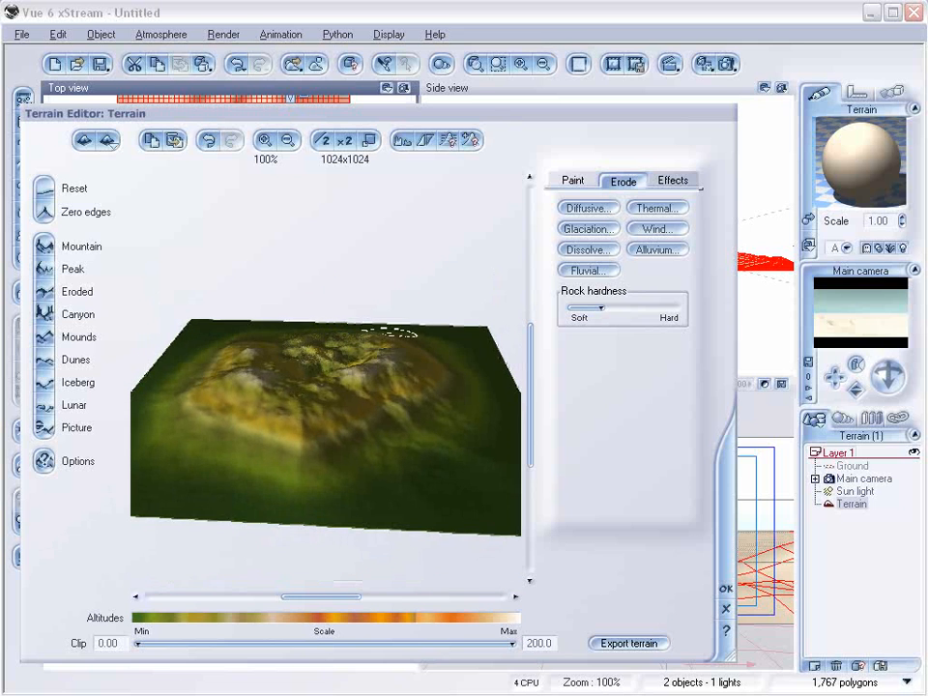
{"action": "left_click", "coordinate": [725, 593]}
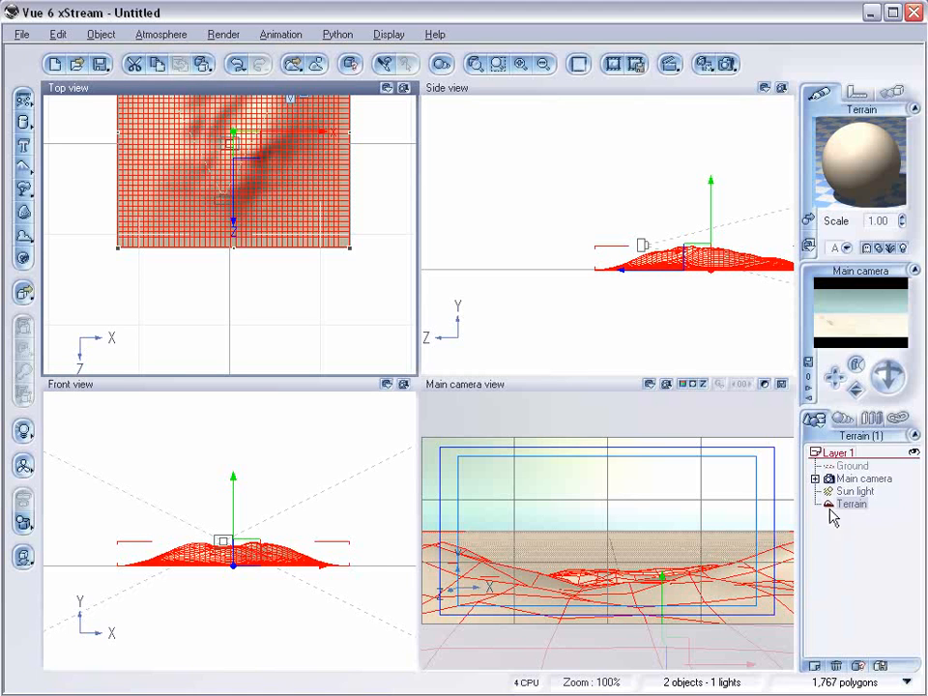
Load the OldRock material from the Rocks materials folder and apply it to the terrain
{"action": "left_click", "coordinate": [808, 220]}
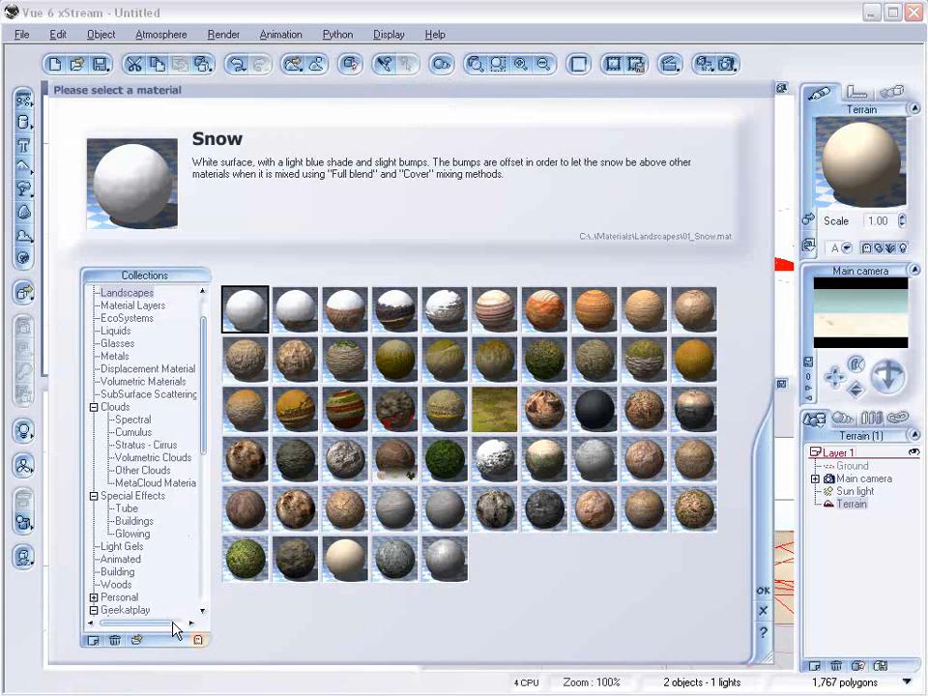
{"action": "left_click", "coordinate": [138, 641]}
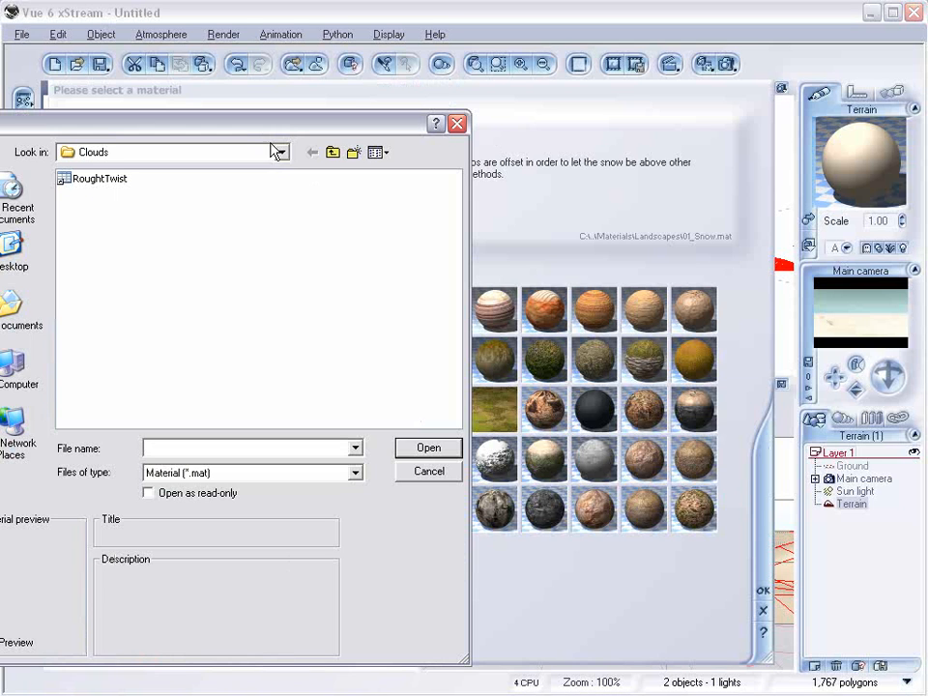
{"action": "left_click_drag", "start_coordinate": [263, 127], "coordinate": [492, 127]}
{"action": "left_click", "coordinate": [560, 152]}
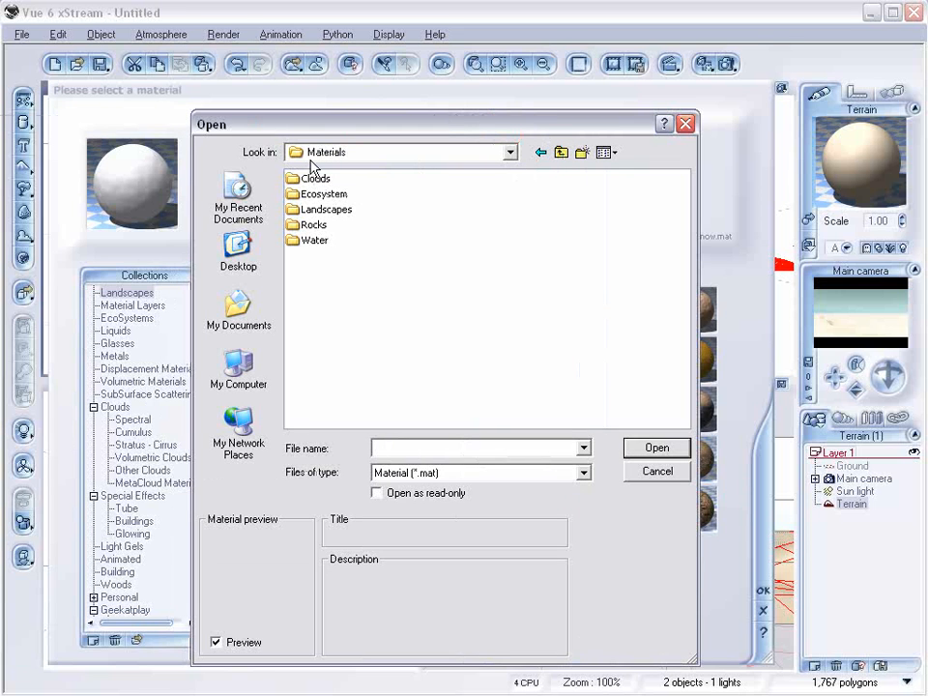
{"action": "double_click", "coordinate": [323, 224]}
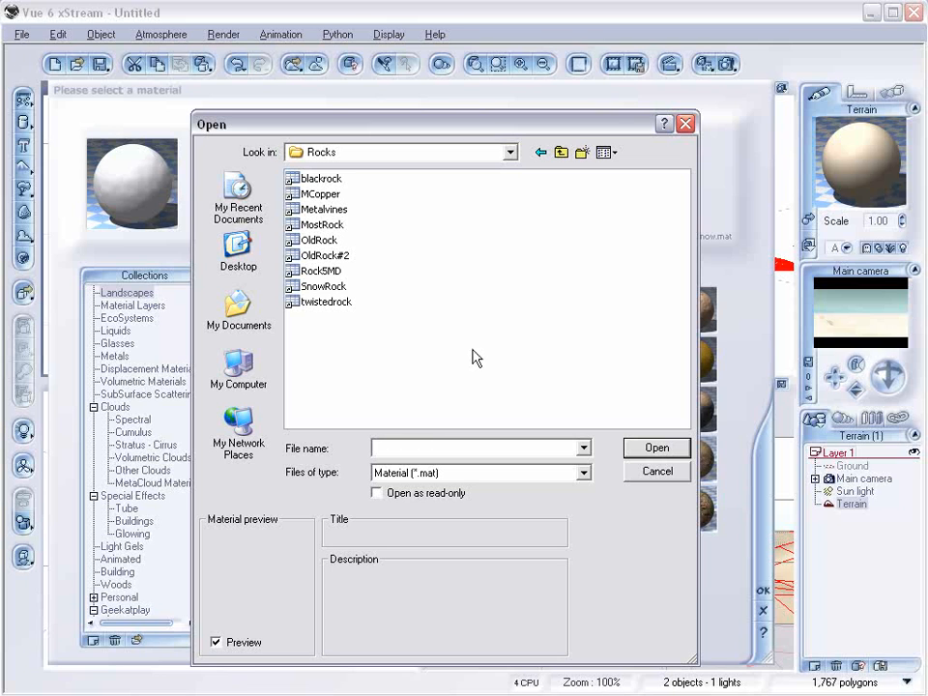
{"action": "left_click", "coordinate": [321, 240]}
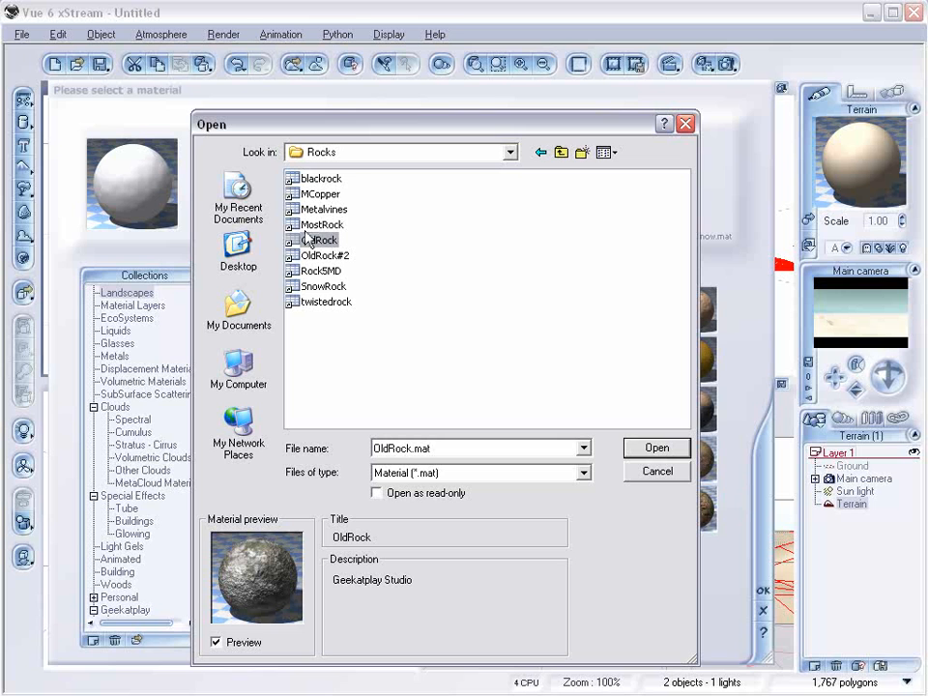
{"action": "left_click", "coordinate": [655, 448]}
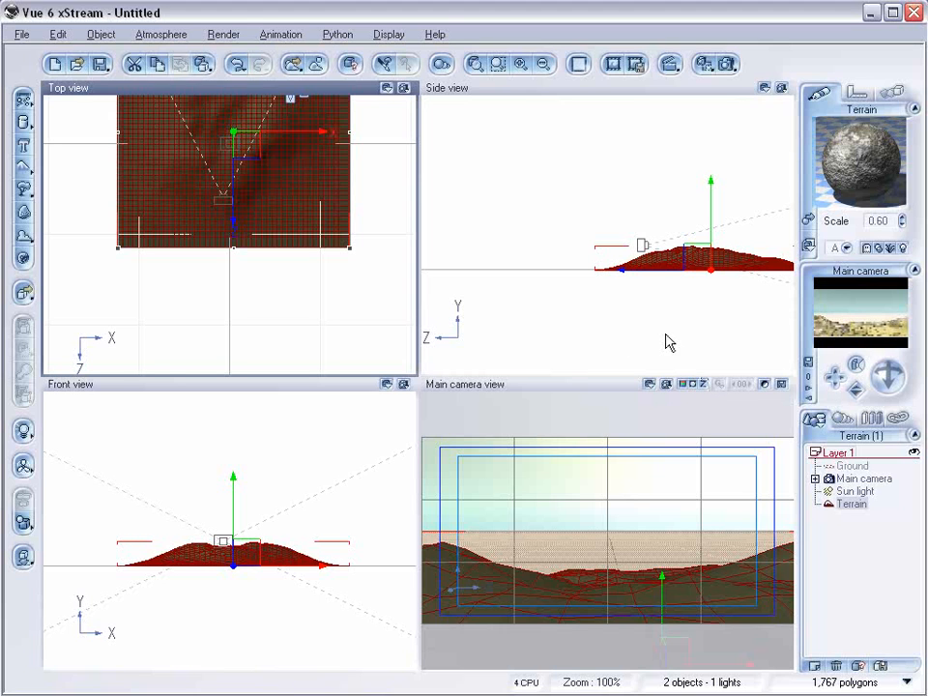
Edit the terrain's OldRock material, switching its mapping to Object - Standard and setting the topmose layer's scale to 0.70
{"action": "double_click", "coordinate": [839, 192]}
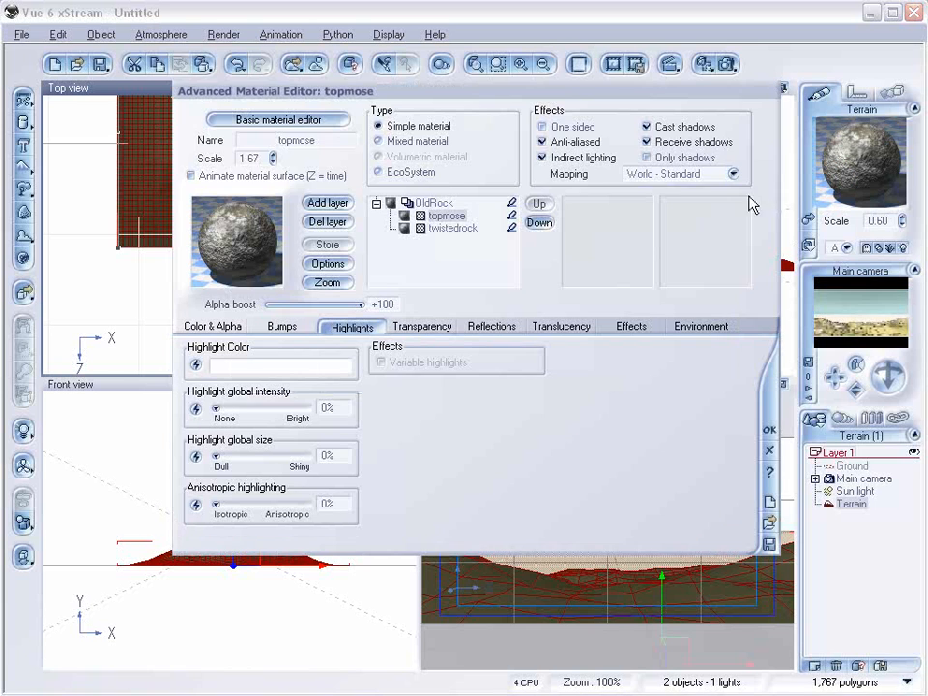
{"action": "left_click_drag", "start_coordinate": [629, 89], "coordinate": [630, 113]}
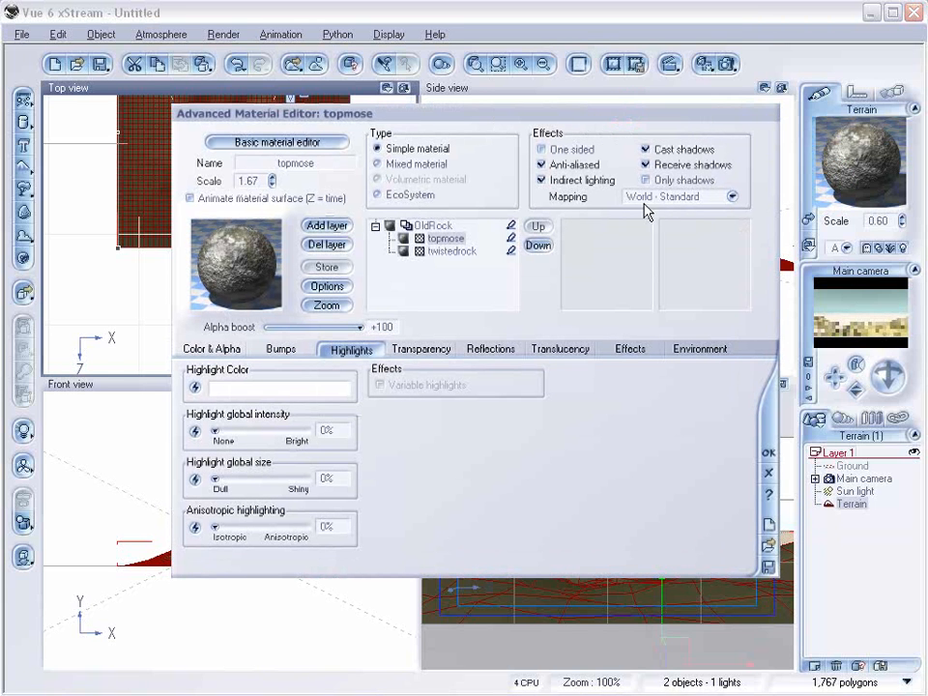
{"action": "left_click", "coordinate": [681, 197]}
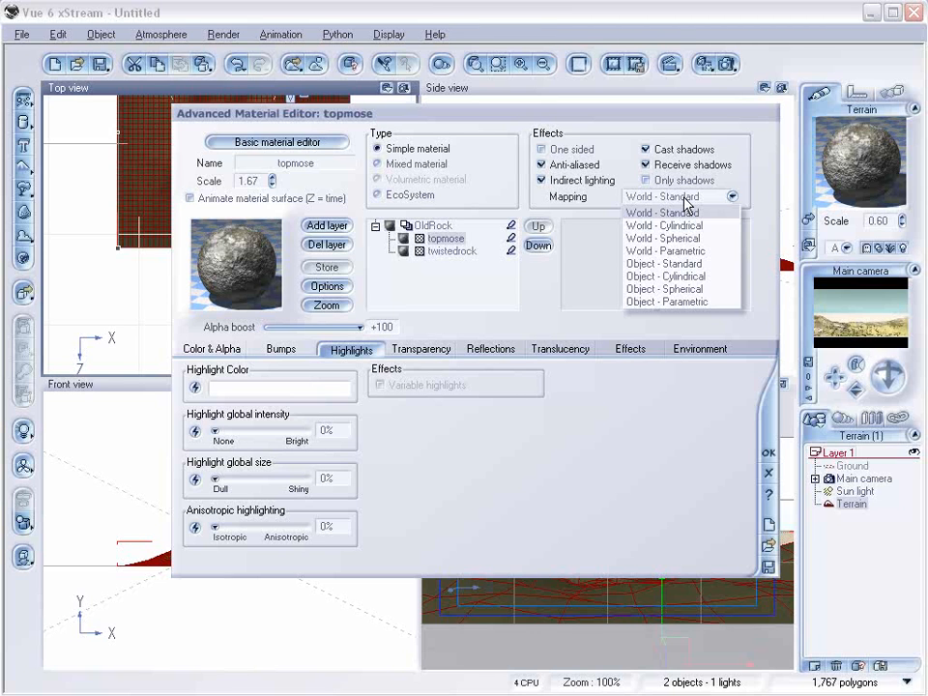
{"action": "left_click", "coordinate": [704, 263]}
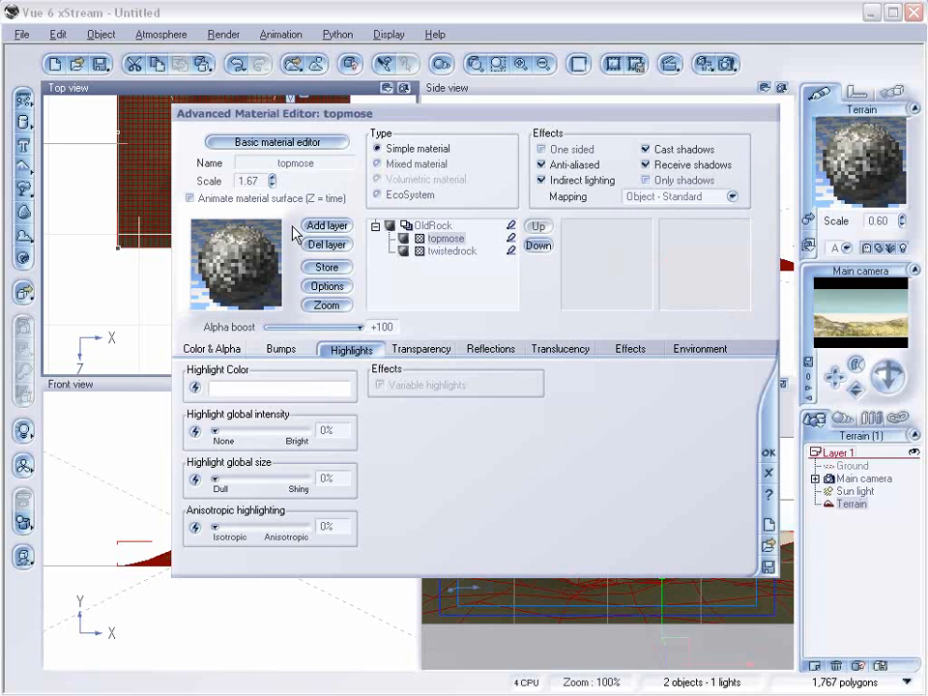
{"action": "double_click", "coordinate": [250, 181]}
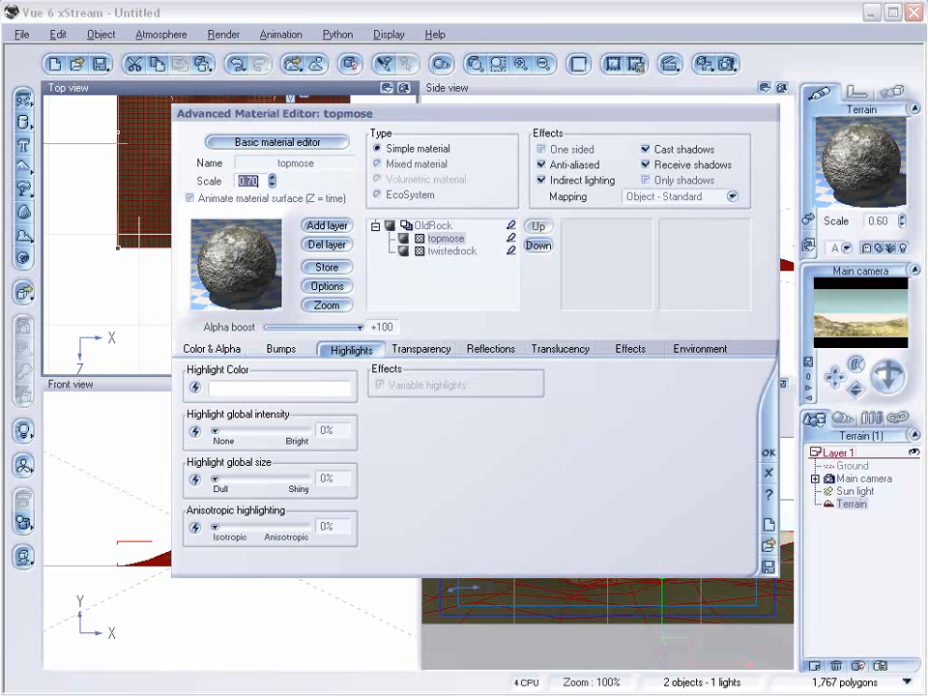
Set the twistedrock layer's scale to 1.00, accept the material and run a test render of the camera view
{"action": "left_click", "coordinate": [452, 251]}
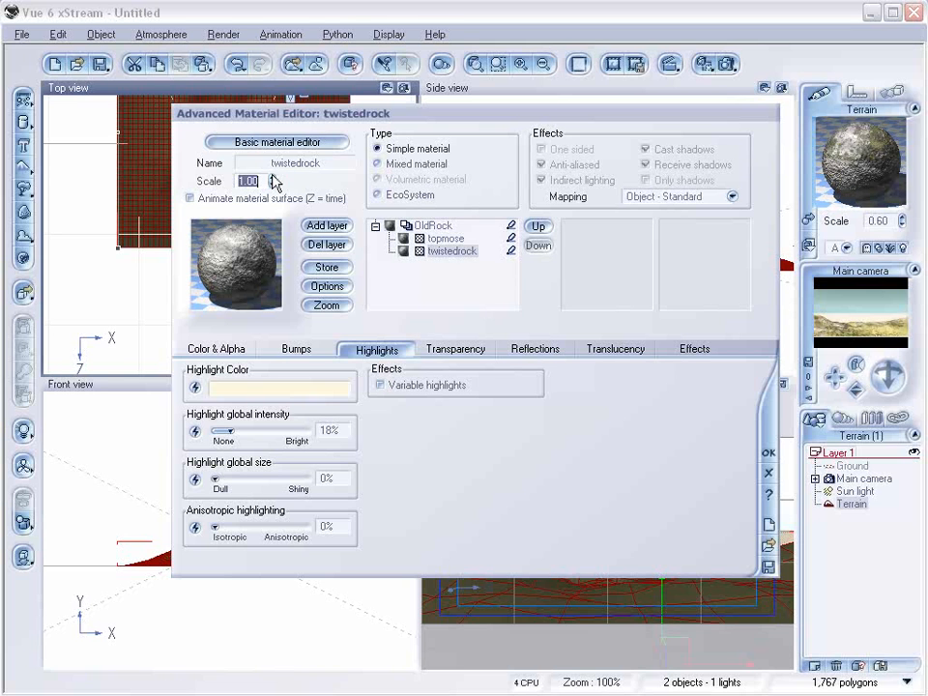
{"action": "left_click", "coordinate": [769, 452]}
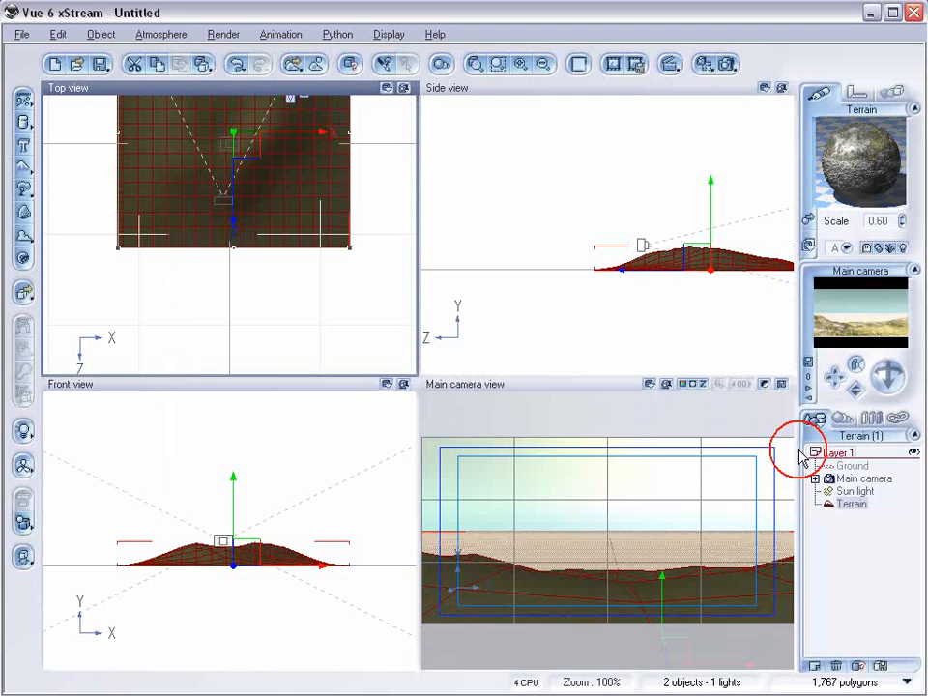
{"action": "left_click", "coordinate": [704, 64]}
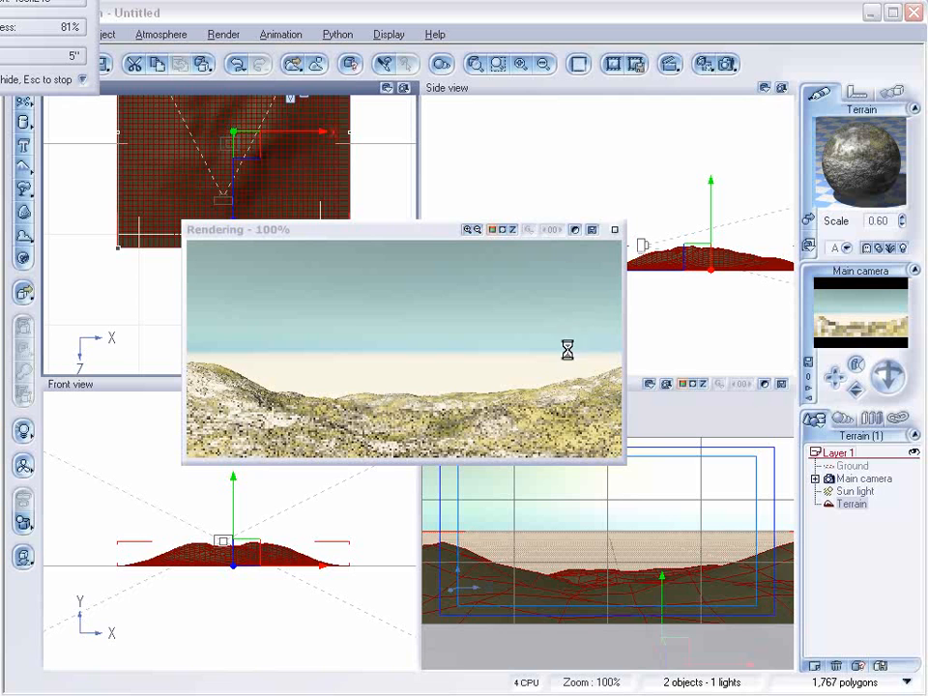
{"action": "left_click", "coordinate": [615, 229]}
Add a rock on the terrain in front of the main camera and rotate it to stand upright
{"action": "scroll", "coordinate": [280, 190], "scroll_direction": "up", "scroll_amount": 5}
{"action": "right_click_drag", "start_coordinate": [261, 168], "coordinate": [318, 398]}
{"action": "right_click_drag", "start_coordinate": [294, 206], "coordinate": [278, 246]}
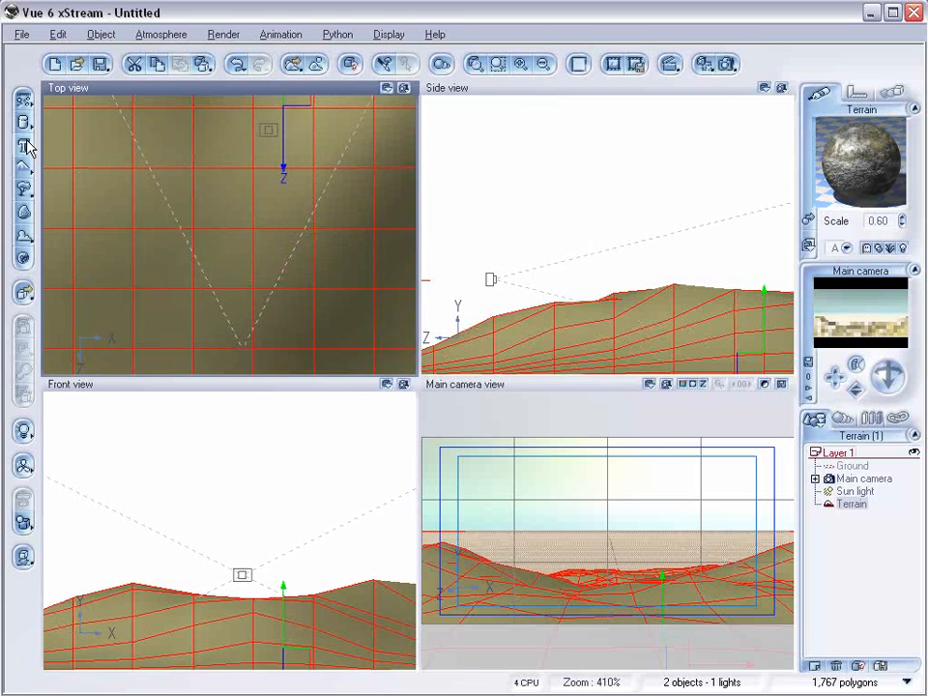
{"action": "left_click", "coordinate": [25, 213]}
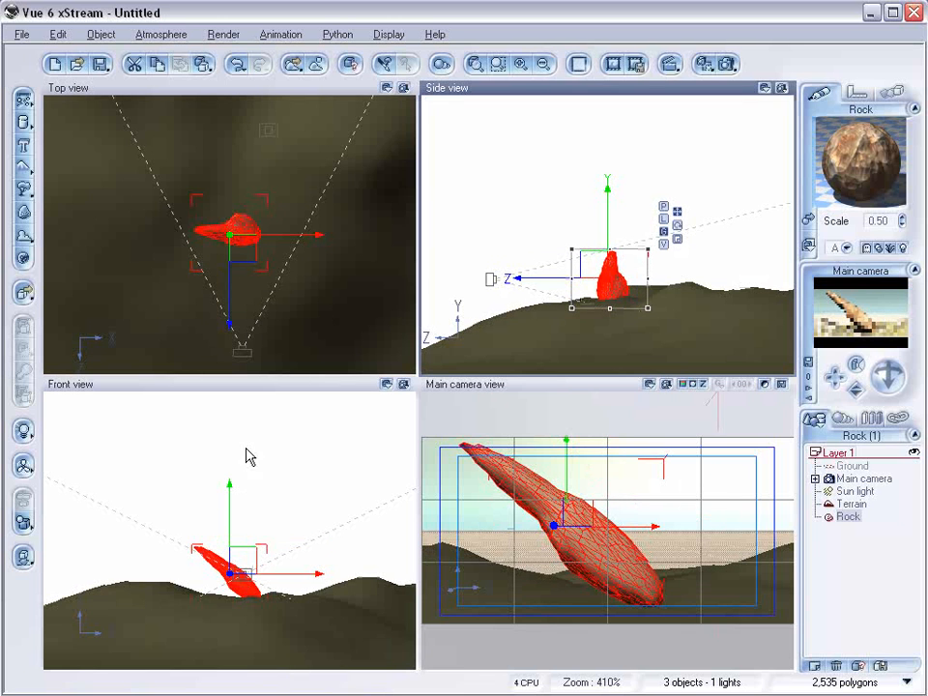
{"action": "left_click", "coordinate": [251, 587]}
{"action": "left_click_drag", "start_coordinate": [282, 612], "coordinate": [237, 633]}
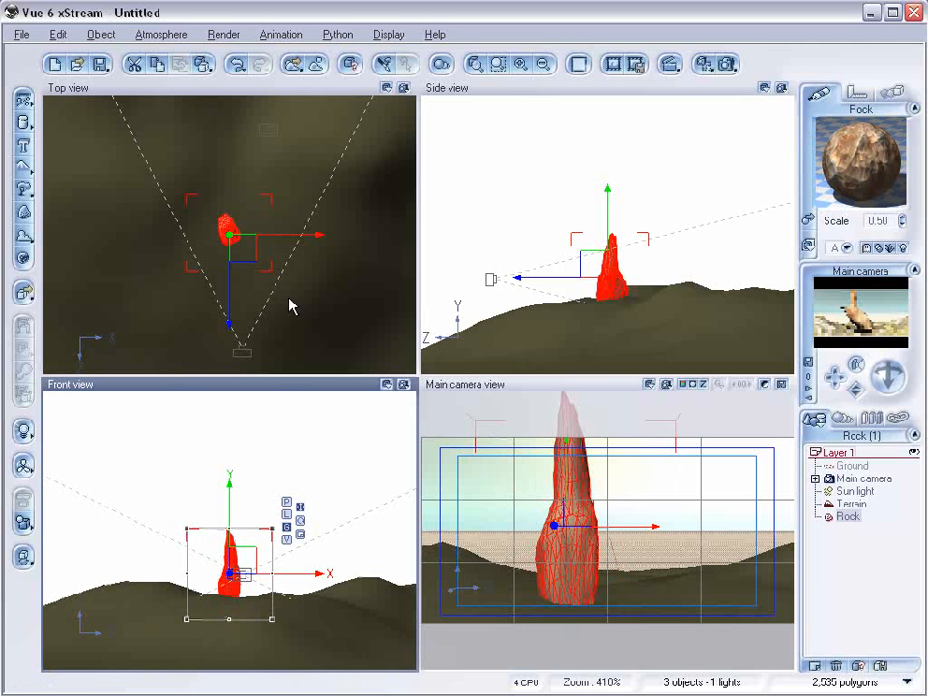
Scale the upright rock down and place it farther back on the terrain, near the left edge of the camera's field of view
{"action": "left_click", "coordinate": [643, 244]}
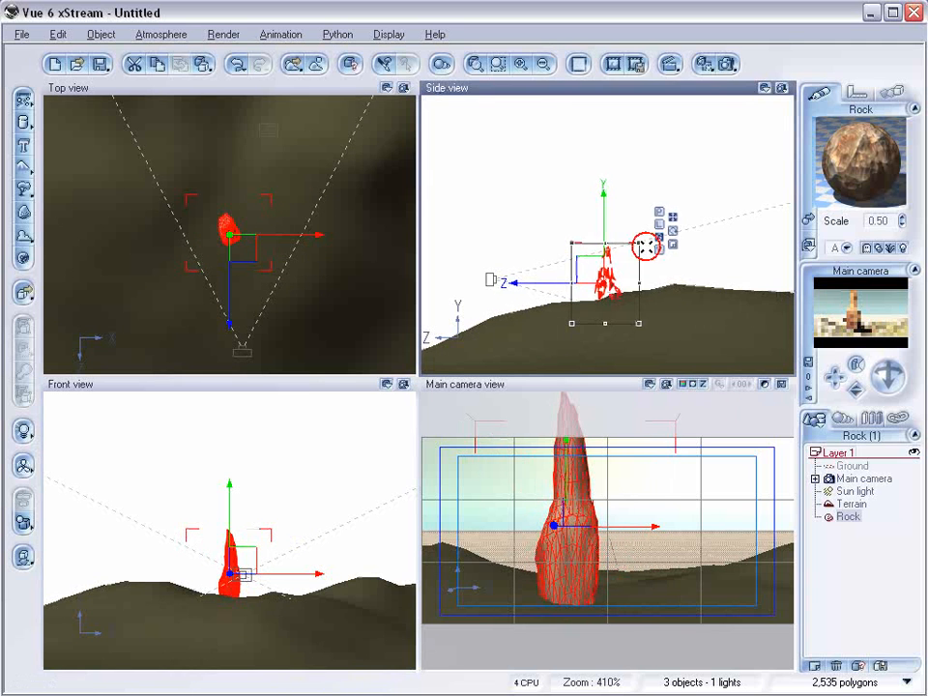
{"action": "left_click_drag", "start_coordinate": [646, 240], "coordinate": [619, 273]}
{"action": "left_click_drag", "start_coordinate": [244, 253], "coordinate": [203, 198]}
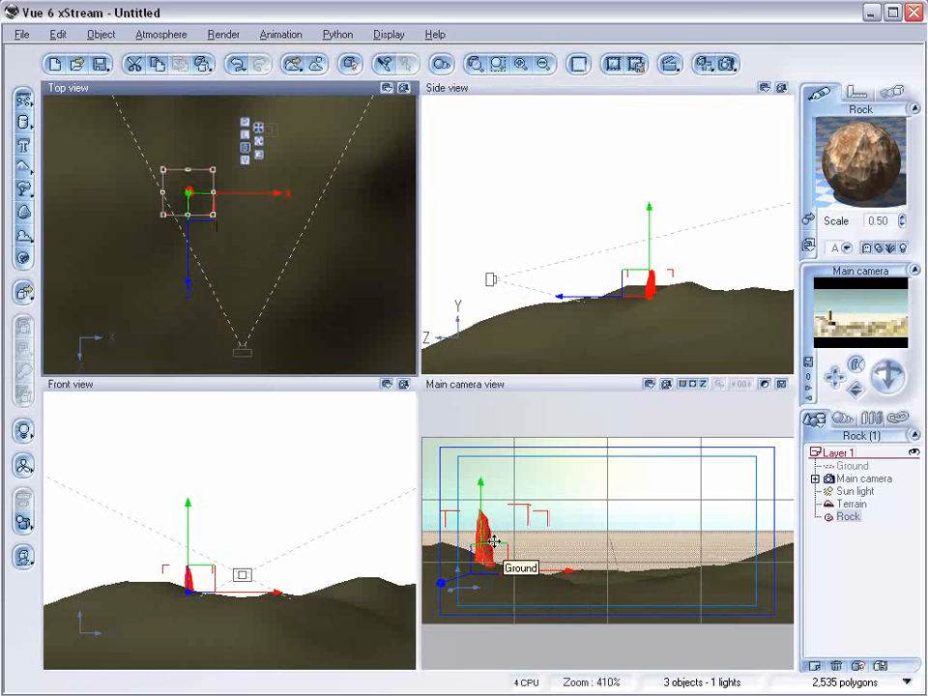
Add a second, larger rock on the terrain behind the first one and tilt it in the front view
{"action": "left_click", "coordinate": [24, 213]}
{"action": "left_click_drag", "start_coordinate": [600, 337], "coordinate": [657, 256]}
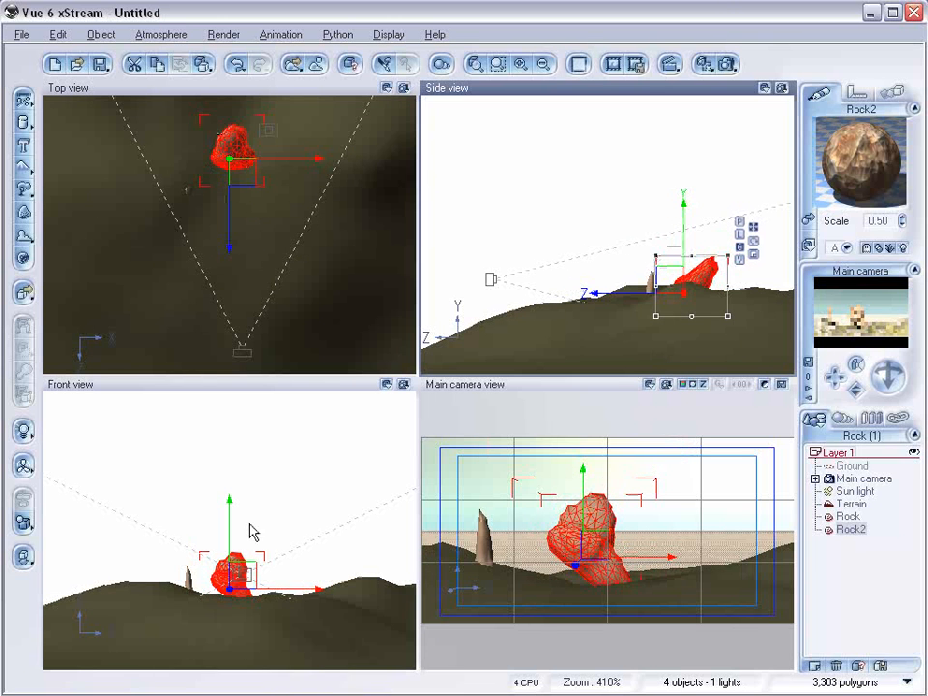
{"action": "left_click", "coordinate": [237, 568]}
{"action": "left_click_drag", "start_coordinate": [285, 600], "coordinate": [216, 457]}
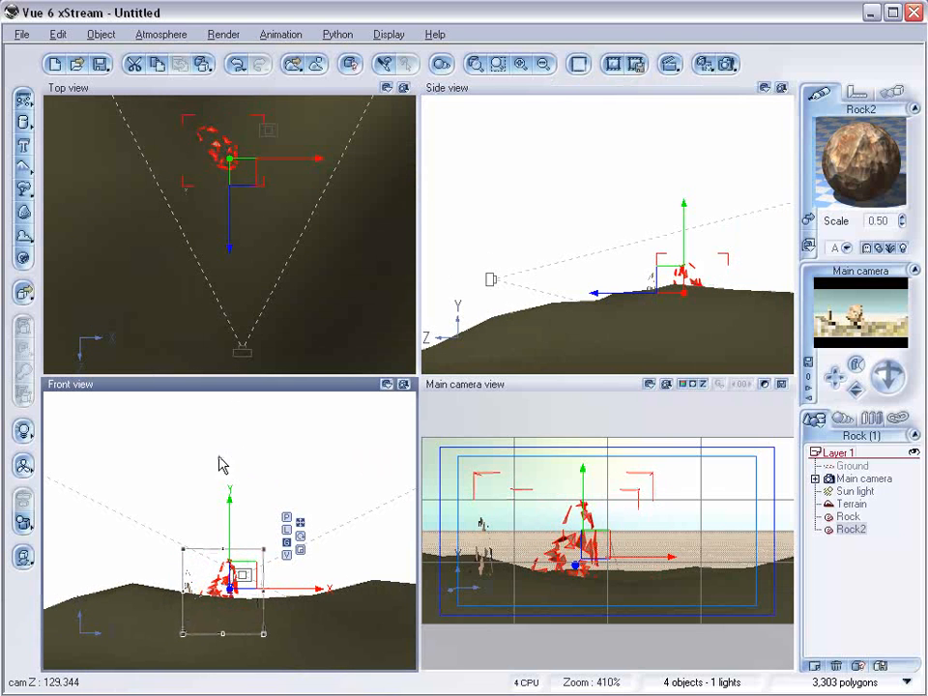
Turn the second rock in the top view and move it directly behind the small upright rock
{"action": "left_click", "coordinate": [235, 150]}
{"action": "left_click_drag", "start_coordinate": [255, 174], "coordinate": [282, 123]}
{"action": "left_click_drag", "start_coordinate": [239, 151], "coordinate": [230, 192]}
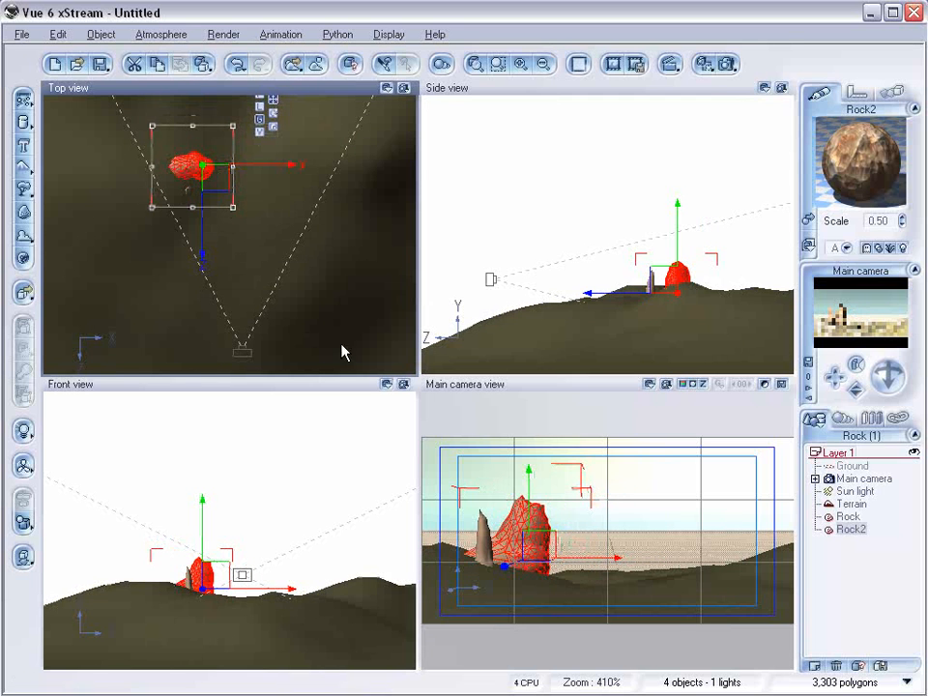
{"action": "left_click_drag", "start_coordinate": [215, 177], "coordinate": [207, 170]}
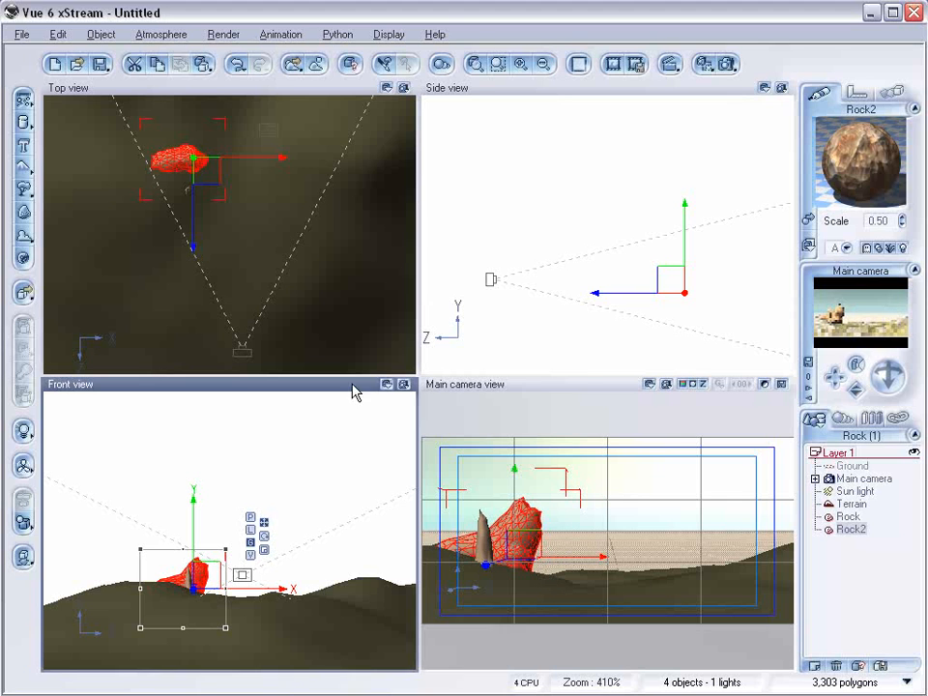
Add a third rock, scale it down, and set it partly sunk into the terrain between the other two rocks
{"action": "left_click", "coordinate": [25, 210]}
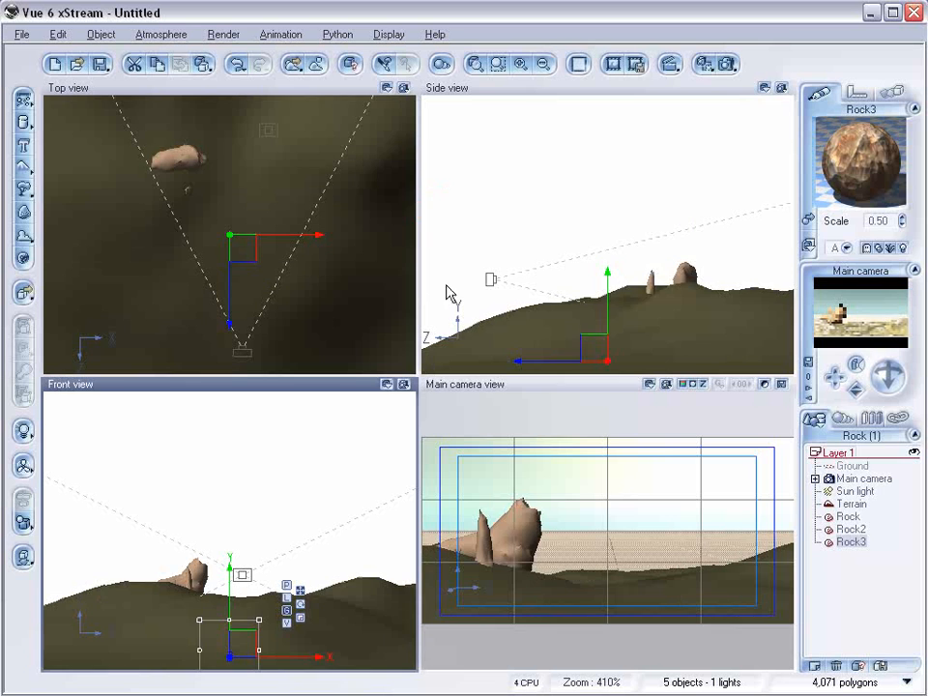
{"action": "left_click_drag", "start_coordinate": [594, 343], "coordinate": [620, 283]}
{"action": "mouse_move", "coordinate": [243, 255]}
{"action": "left_mouse_down"}
{"action": "mouse_move", "coordinate": [226, 209]}
{"action": "mouse_move", "coordinate": [276, 255]}
{"action": "mouse_move", "coordinate": [223, 203]}
{"action": "mouse_move", "coordinate": [215, 207]}
{"action": "left_mouse_up"}
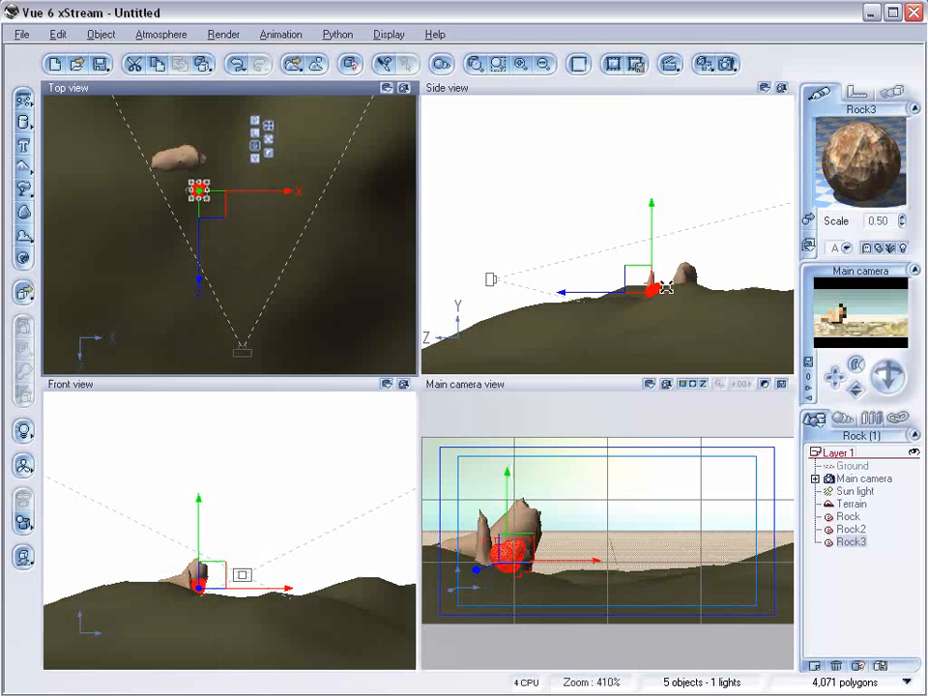
{"action": "left_click_drag", "start_coordinate": [636, 276], "coordinate": [641, 300]}
{"action": "left_click_drag", "start_coordinate": [218, 203], "coordinate": [214, 193]}
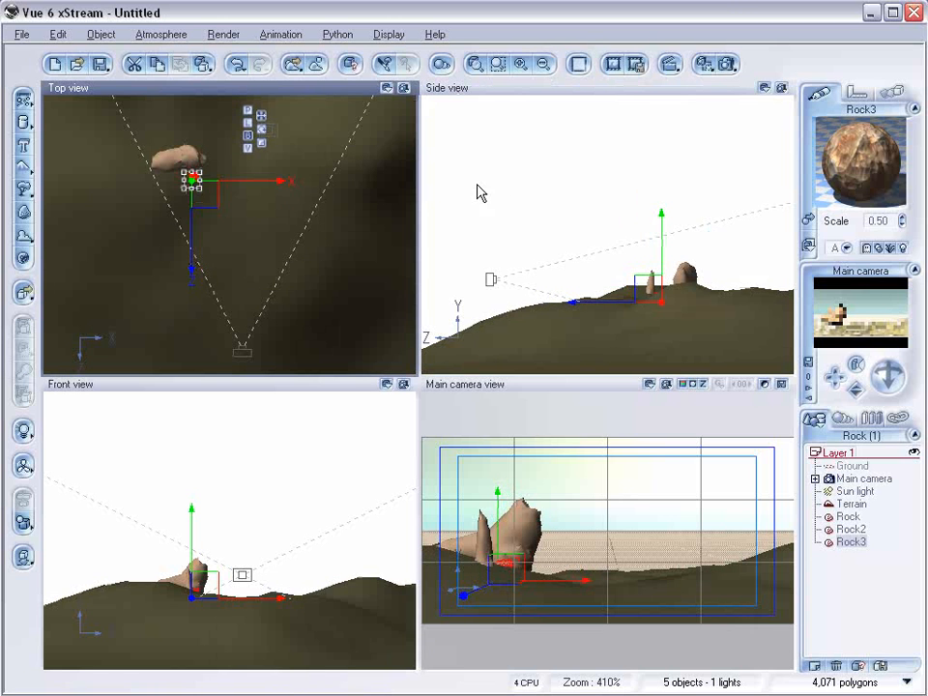
{"action": "left_click_drag", "start_coordinate": [661, 251], "coordinate": [659, 243]}
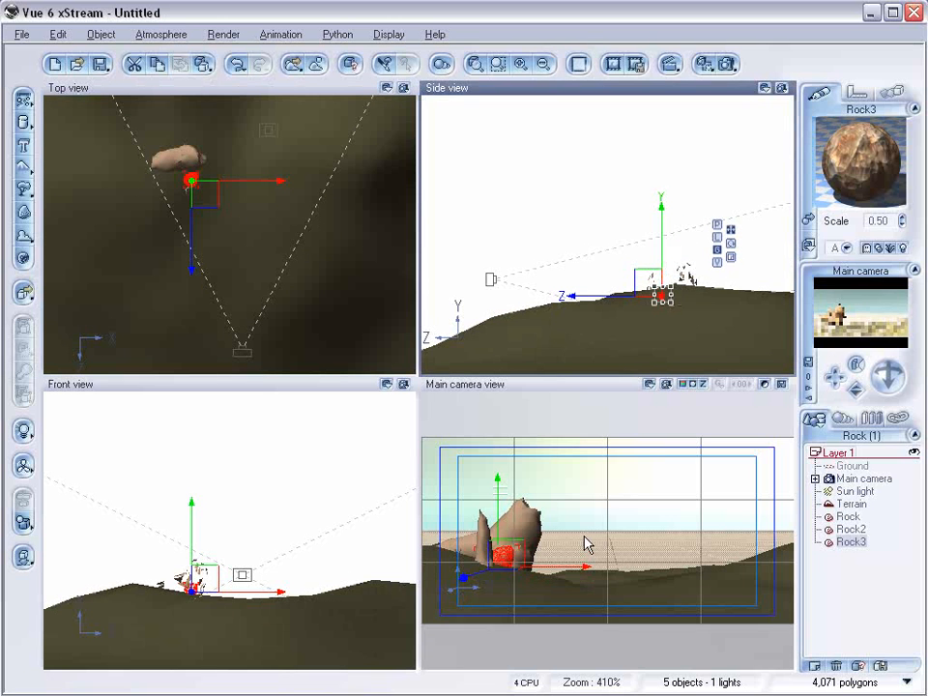
Select all three rocks and apply the OldRock#2 material from the Rocks folder to them
{"action": "left_click", "coordinate": [852, 513], "text": "shift"}
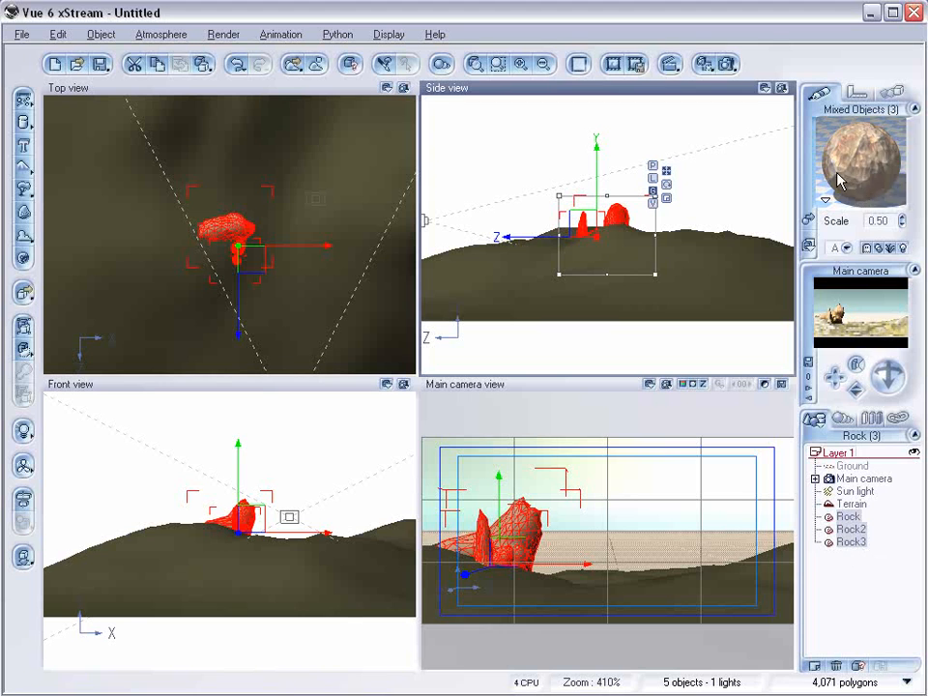
{"action": "left_click", "coordinate": [807, 221]}
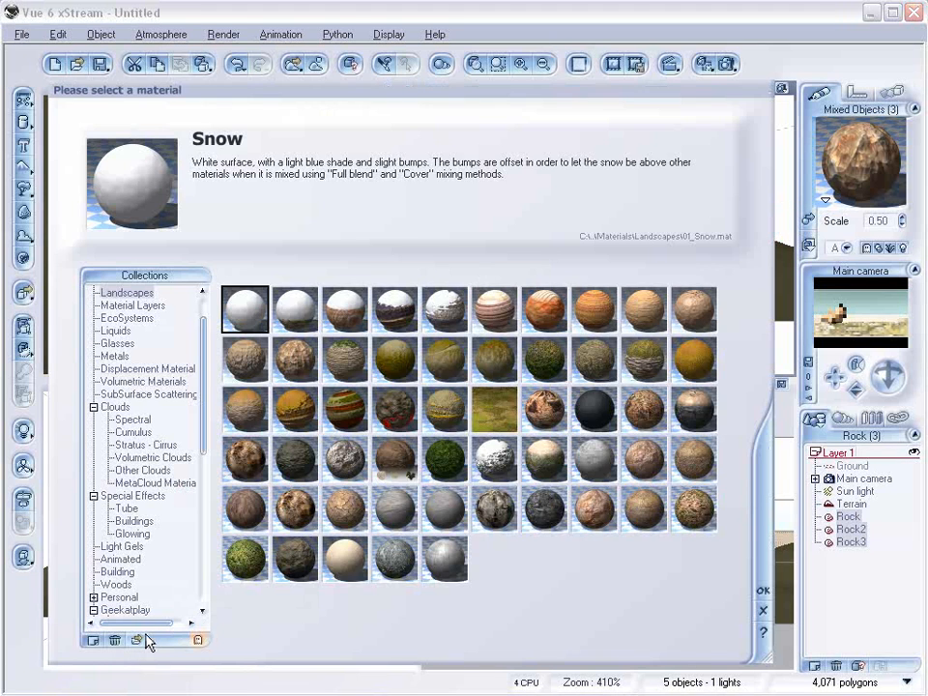
{"action": "left_click", "coordinate": [140, 639]}
{"action": "left_click", "coordinate": [325, 255]}
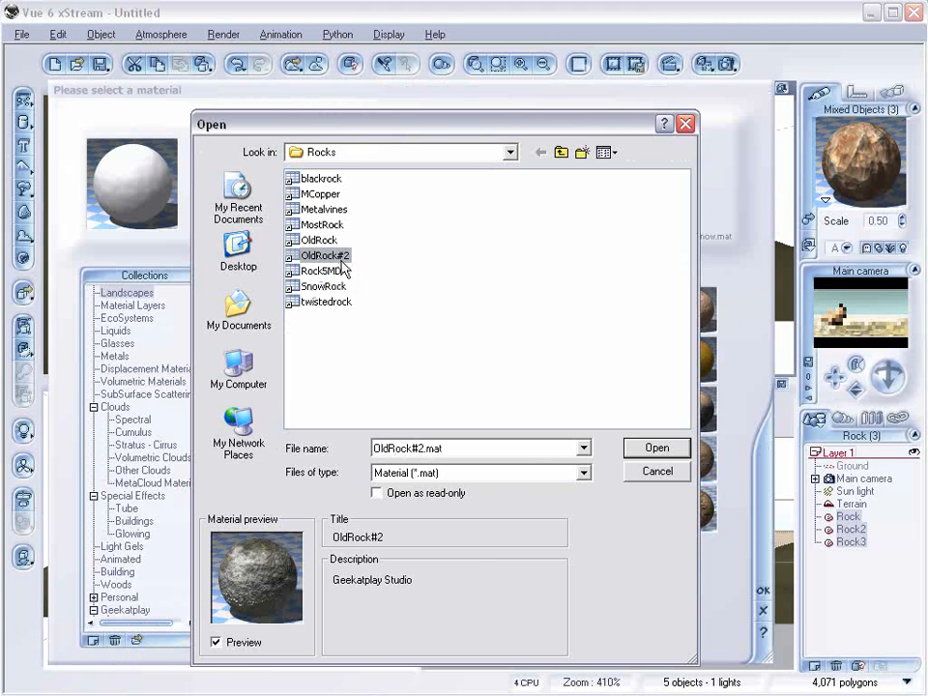
{"action": "left_click", "coordinate": [665, 448]}
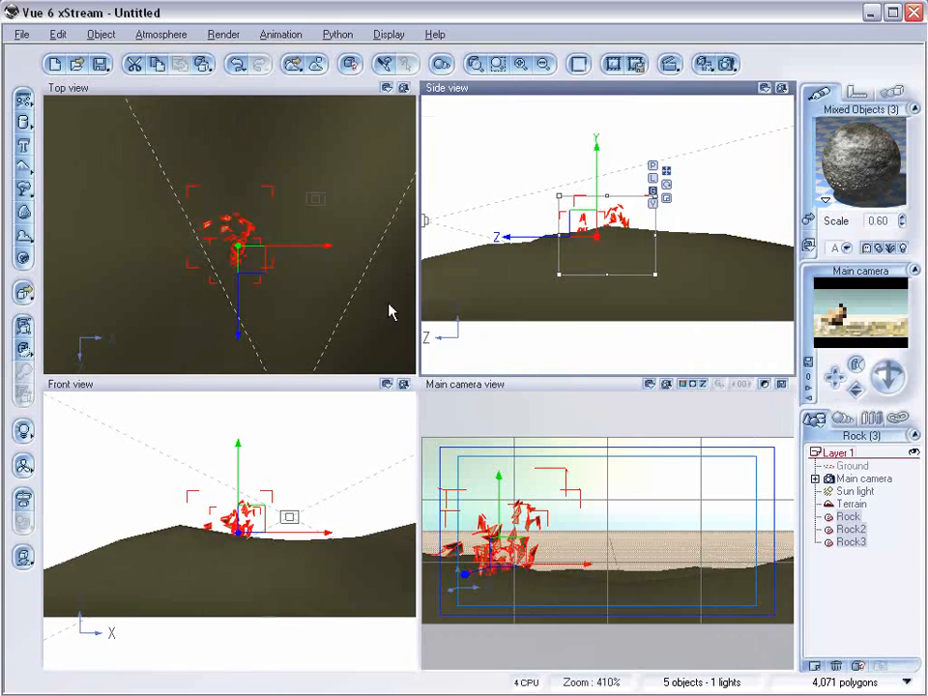
Edit OldRock#2 with Object - Standard mapping and a scale of 0.70 for the topmose, grrock and twistedrock layers
{"action": "double_click", "coordinate": [863, 163]}
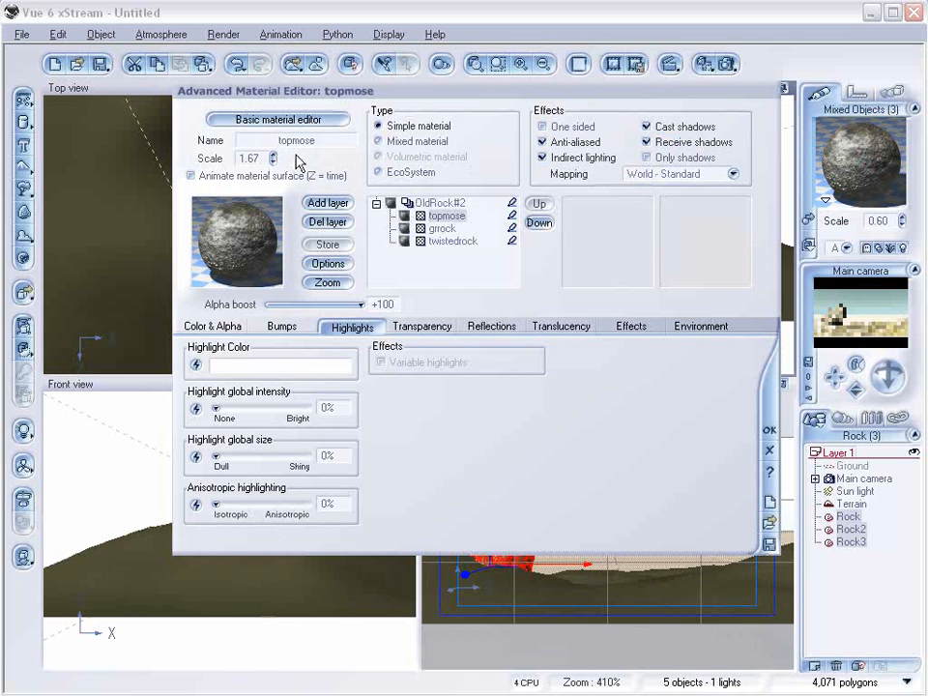
{"action": "left_click", "coordinate": [665, 176]}
{"action": "left_click", "coordinate": [696, 241]}
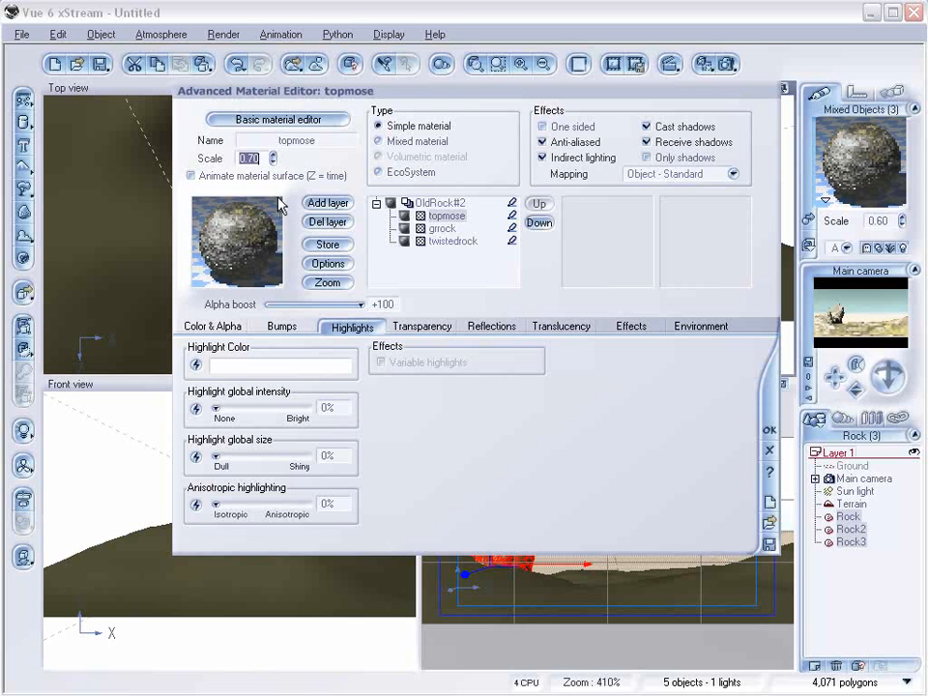
{"action": "left_click", "coordinate": [440, 228]}
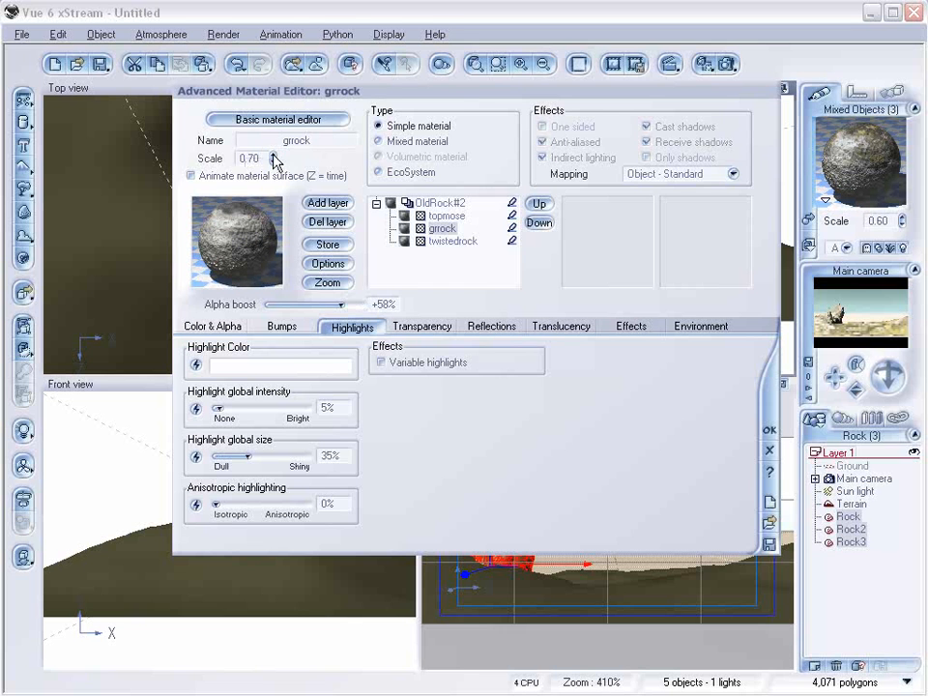
{"action": "left_click", "coordinate": [454, 240]}
{"action": "left_click", "coordinate": [274, 161]}
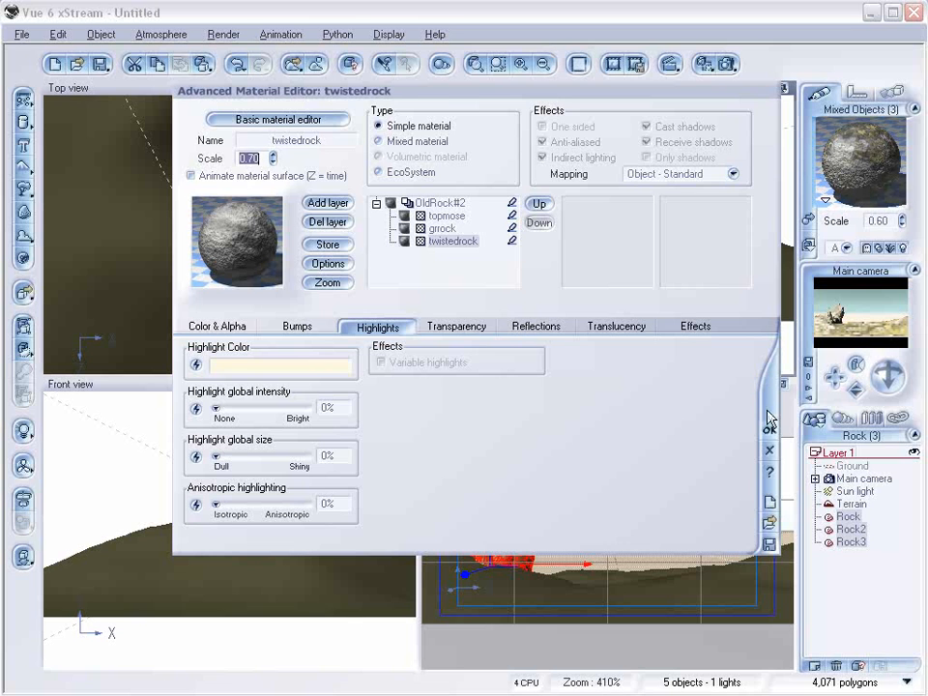
Accept the OldRock#2 material edits and run a test render of the scene
{"action": "left_click", "coordinate": [768, 406]}
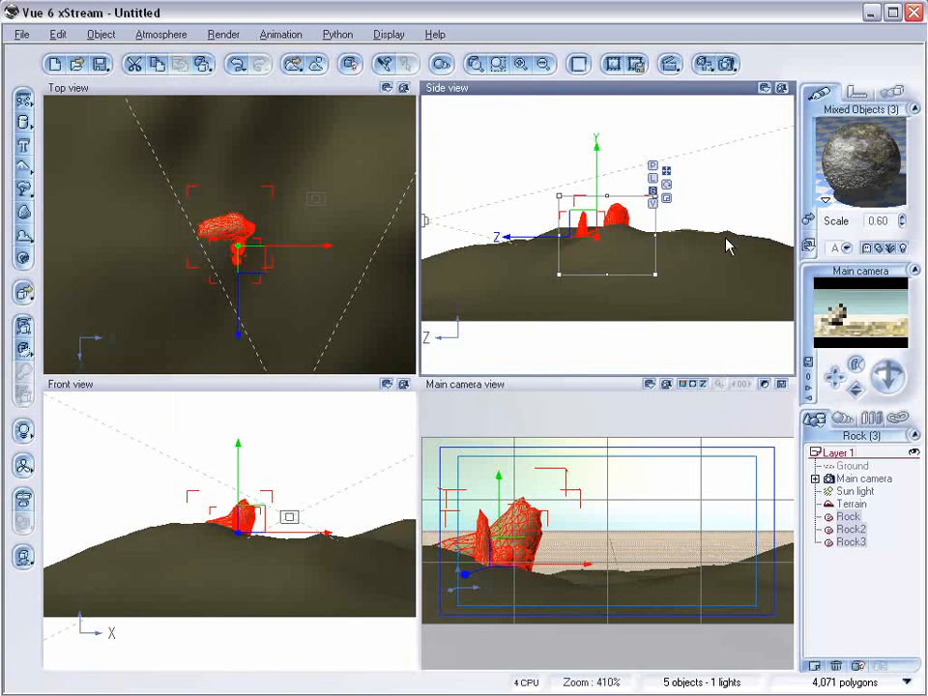
{"action": "left_click", "coordinate": [727, 64]}
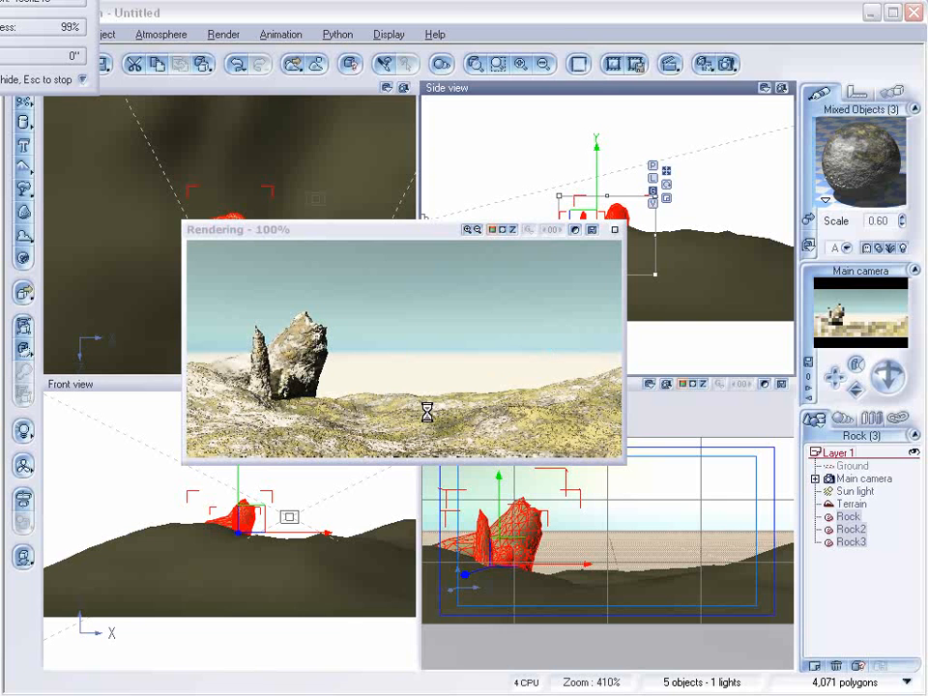
{"action": "left_click", "coordinate": [614, 230]}
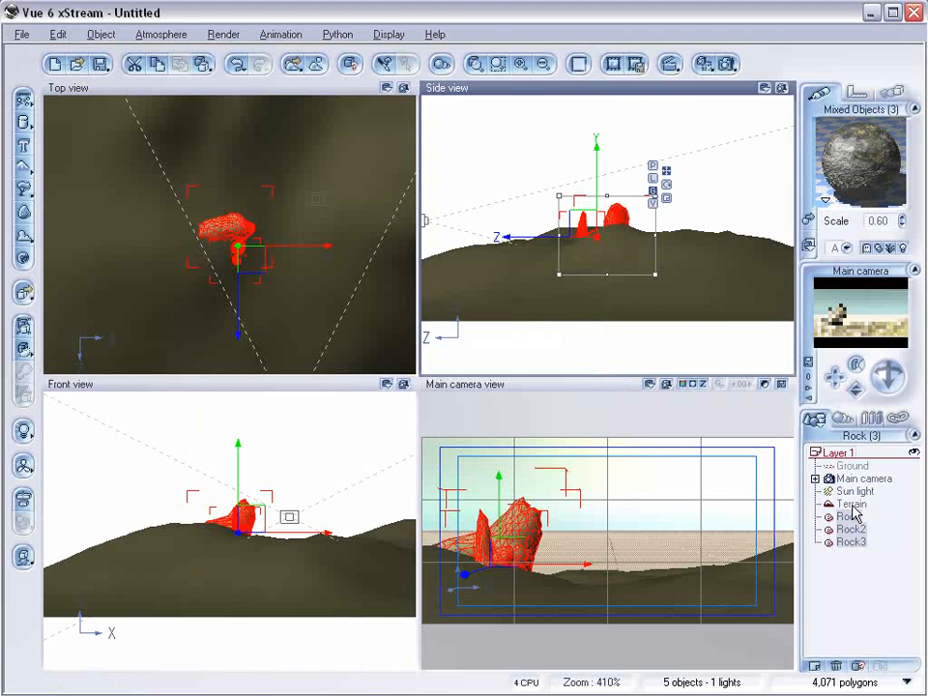
Turn the topmose layer of the terrain's OldRock material into an EcoSystem and add a rock to its population
{"action": "left_click", "coordinate": [849, 505]}
{"action": "double_click", "coordinate": [839, 189]}
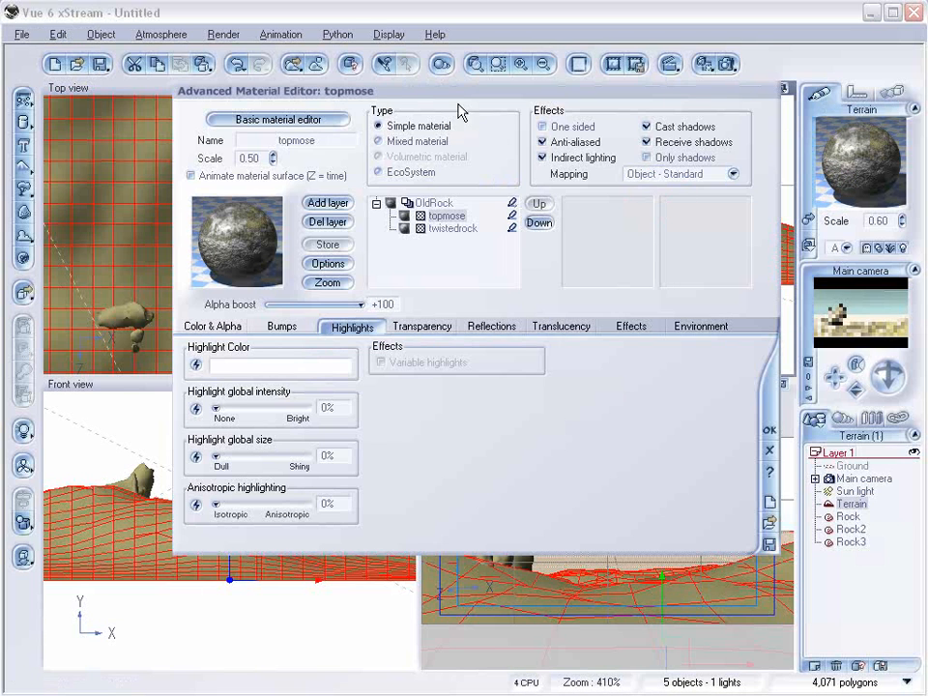
{"action": "left_click_drag", "start_coordinate": [465, 93], "coordinate": [456, 138]}
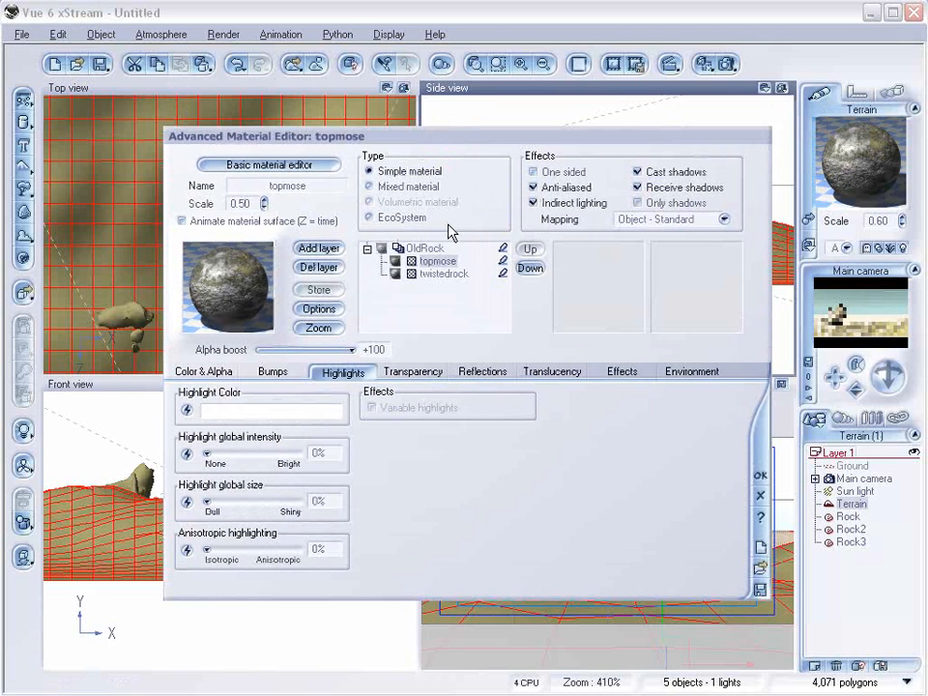
{"action": "left_click", "coordinate": [398, 216]}
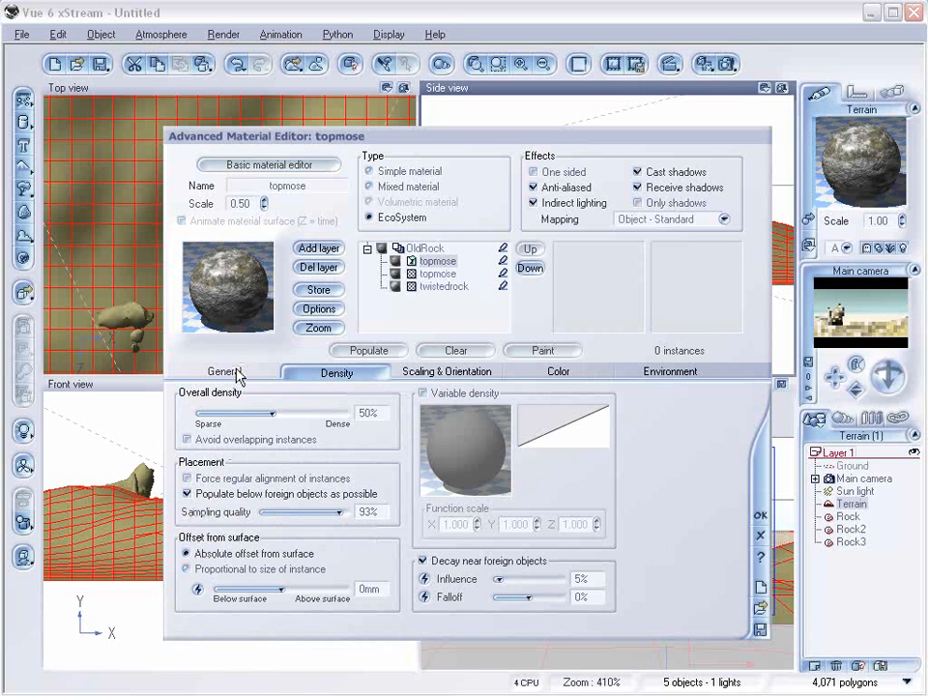
{"action": "left_click", "coordinate": [238, 374]}
{"action": "left_click", "coordinate": [360, 614]}
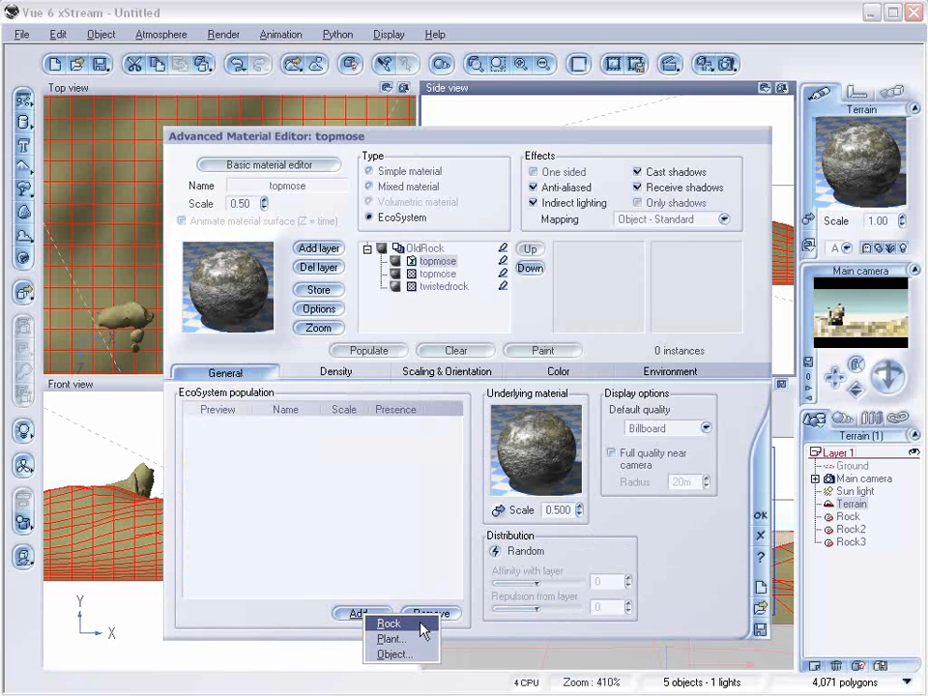
{"action": "left_click", "coordinate": [419, 623]}
Lower the EcoSystem's overall density, set its overall scaling to 0.137, and populate the terrain with rocks
{"action": "left_click", "coordinate": [336, 375]}
{"action": "left_click_drag", "start_coordinate": [271, 414], "coordinate": [242, 414]}
{"action": "left_click", "coordinate": [447, 372]}
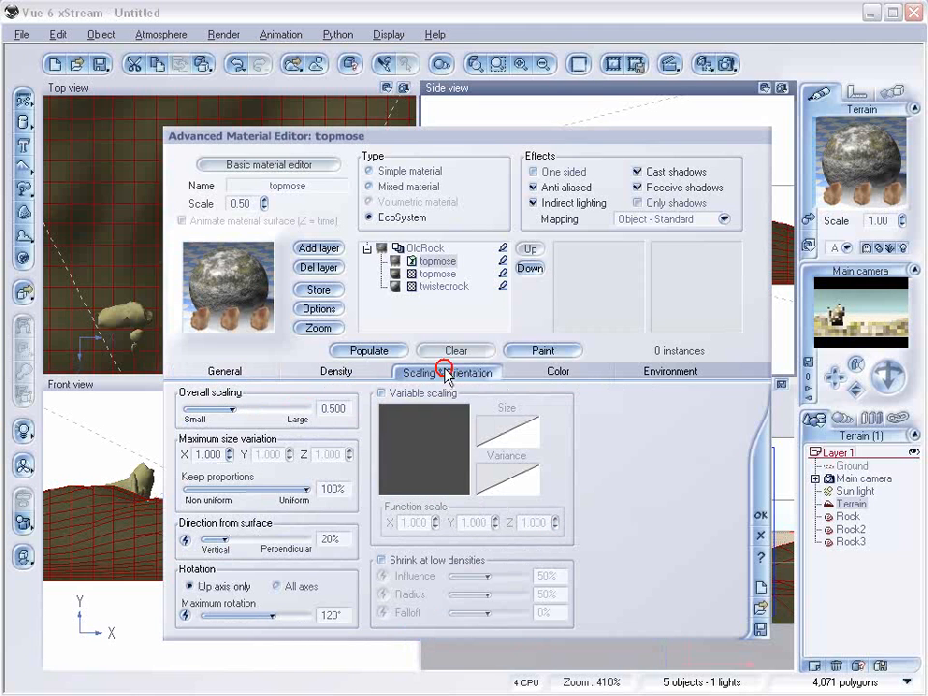
{"action": "left_click", "coordinate": [375, 349]}
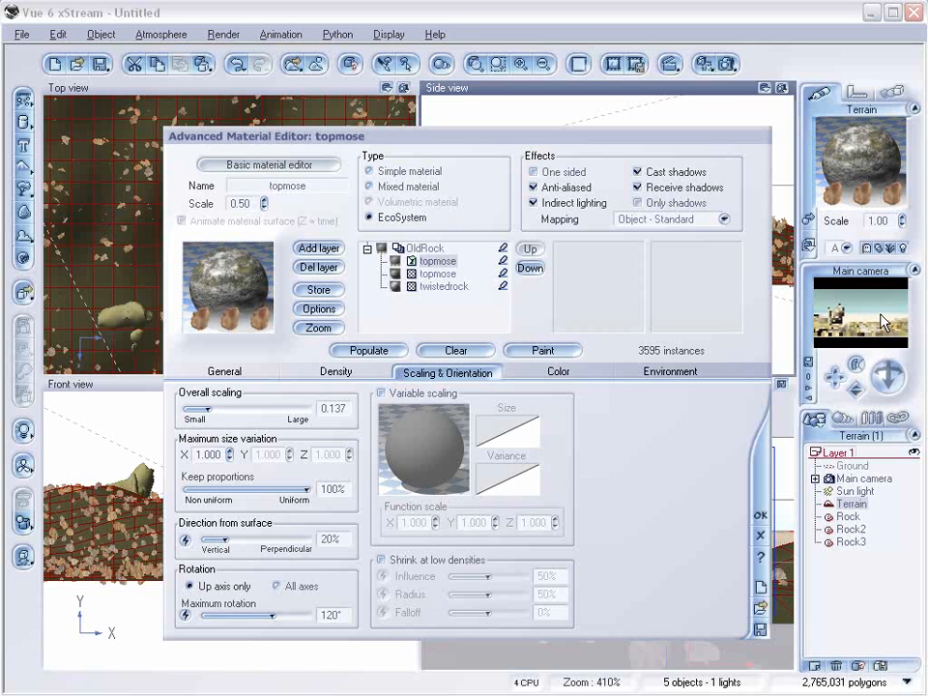
{"action": "left_click", "coordinate": [758, 514]}
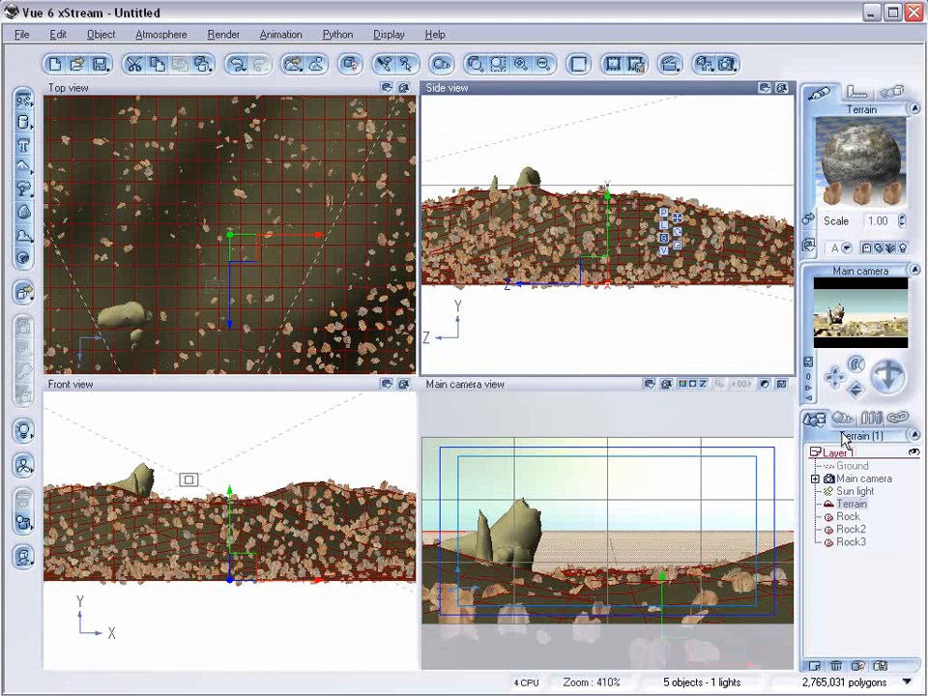
Replace the Chipped material of the EcoSystem rocks with the OldRock material from the Rocks folder
{"action": "left_click", "coordinate": [840, 421]}
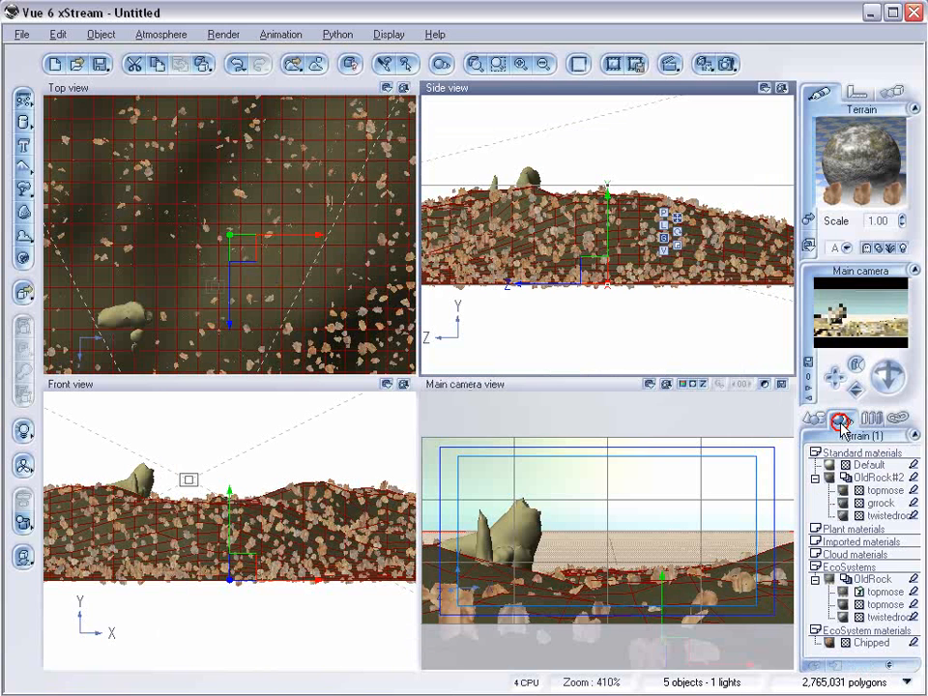
{"action": "double_click", "coordinate": [832, 643]}
{"action": "left_click_drag", "start_coordinate": [425, 232], "coordinate": [421, 166]}
{"action": "double_click", "coordinate": [246, 337]}
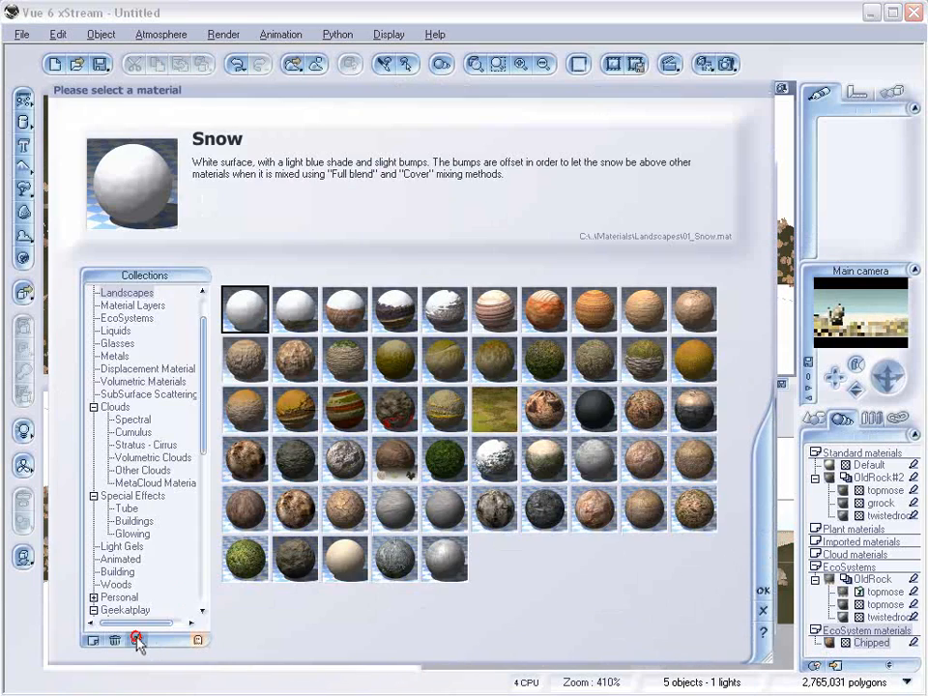
{"action": "left_click", "coordinate": [136, 640]}
{"action": "left_click", "coordinate": [238, 237]}
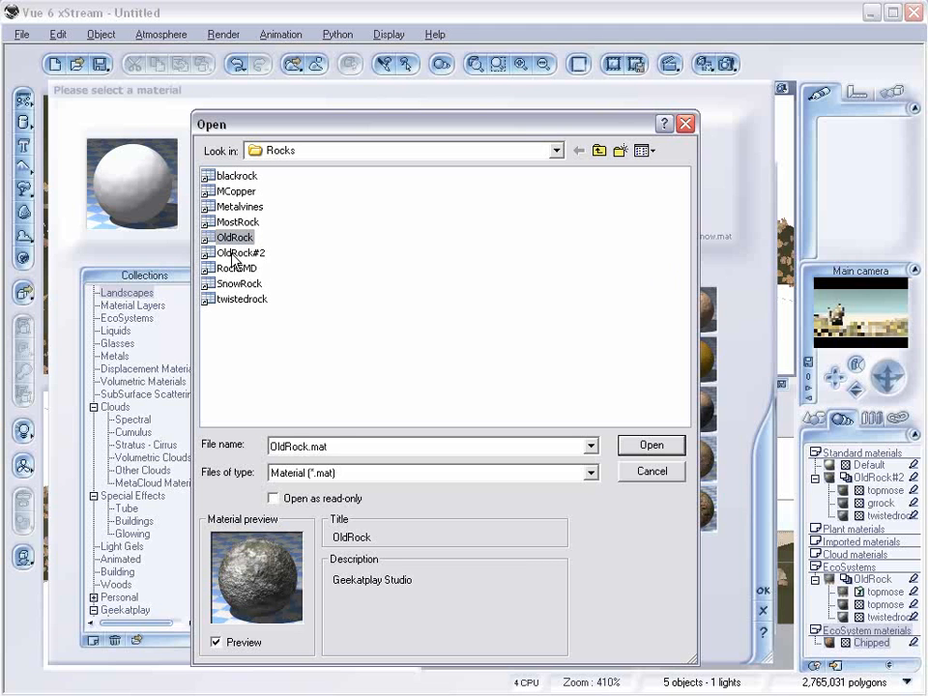
{"action": "left_click", "coordinate": [234, 253]}
{"action": "left_click", "coordinate": [241, 238]}
{"action": "left_click", "coordinate": [652, 445]}
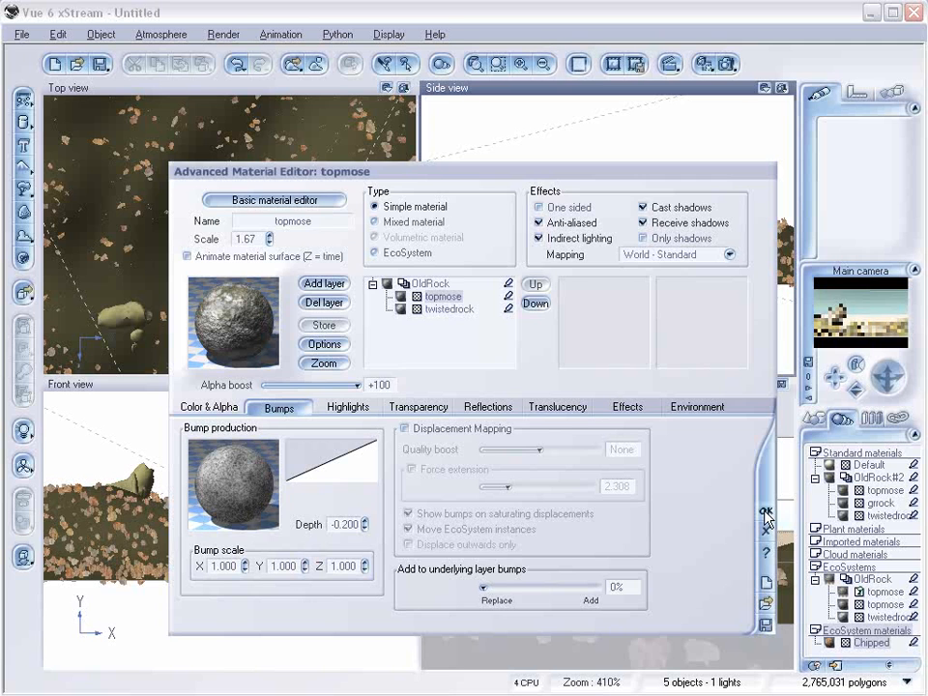
{"action": "left_click", "coordinate": [764, 513]}
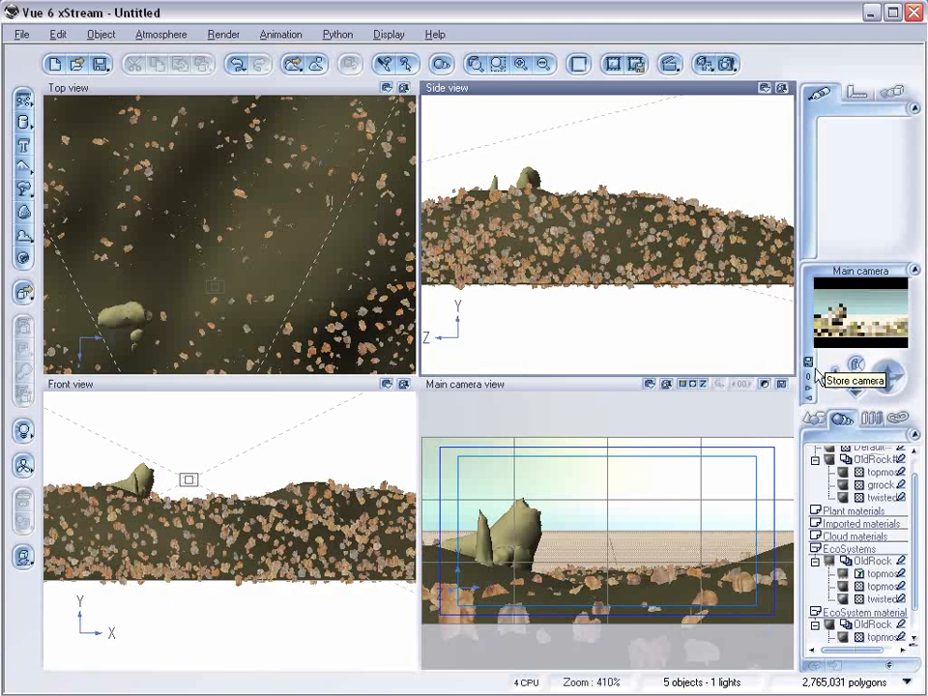
Render a test of the rock-covered terrain, stop it partway, and close the render display
{"action": "left_click", "coordinate": [817, 418]}
{"action": "left_click", "coordinate": [727, 64]}
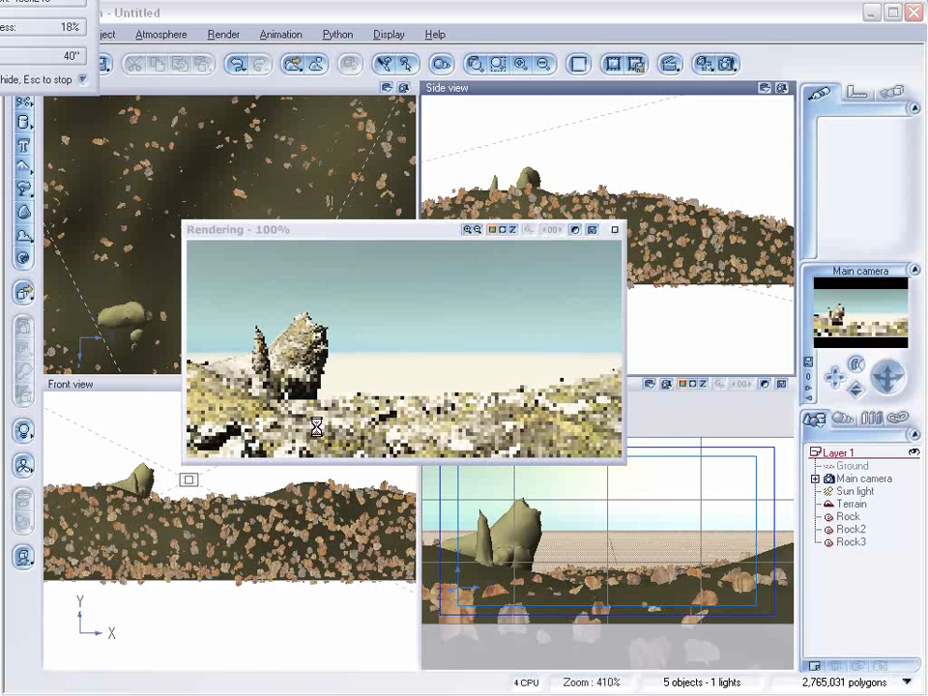
{"action": "left_click", "coordinate": [497, 416]}
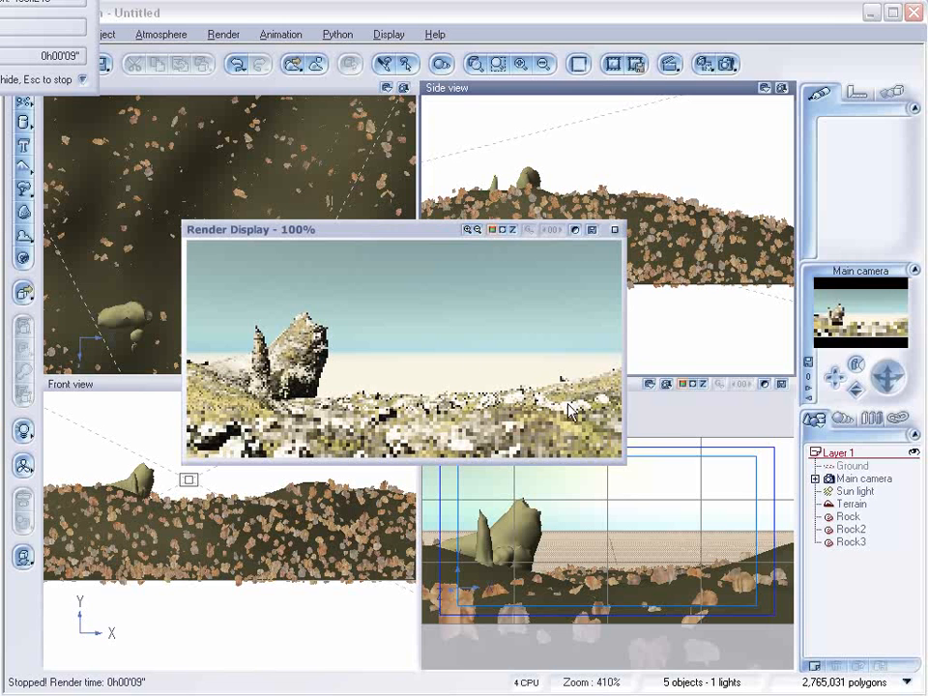
{"action": "left_click", "coordinate": [616, 230]}
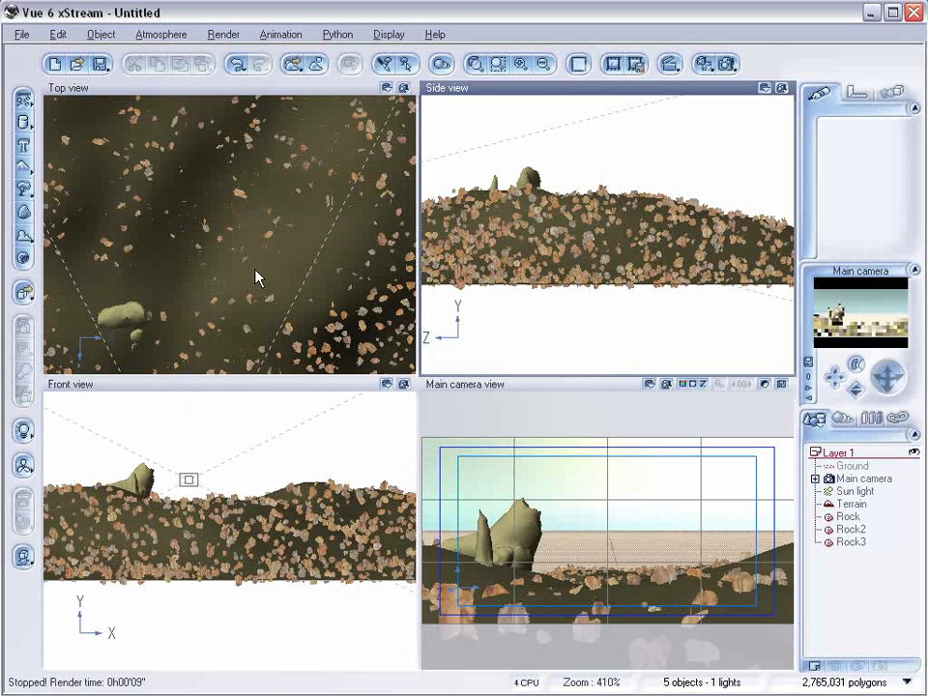
Add a second terrain and move it in the top view behind and to the left of the first terrain
{"action": "left_click", "coordinate": [295, 215]}
{"action": "scroll", "coordinate": [296, 216], "scroll_direction": "down", "scroll_amount": 4}
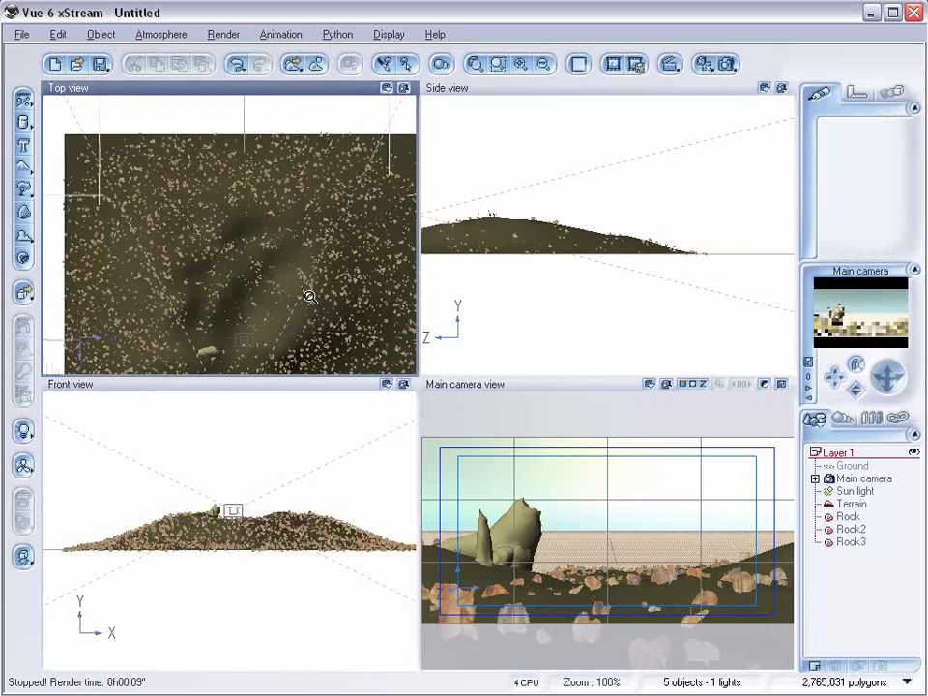
{"action": "scroll", "coordinate": [309, 303], "scroll_direction": "down", "scroll_amount": 3}
{"action": "left_click", "coordinate": [23, 166]}
{"action": "left_click", "coordinate": [111, 171]}
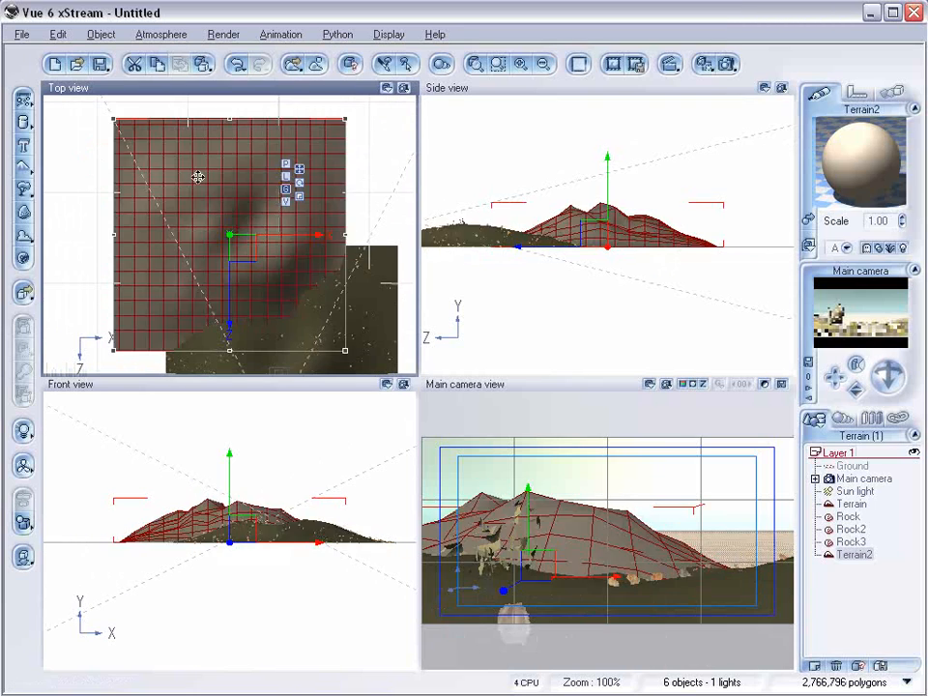
{"action": "left_click_drag", "start_coordinate": [251, 252], "coordinate": [189, 165]}
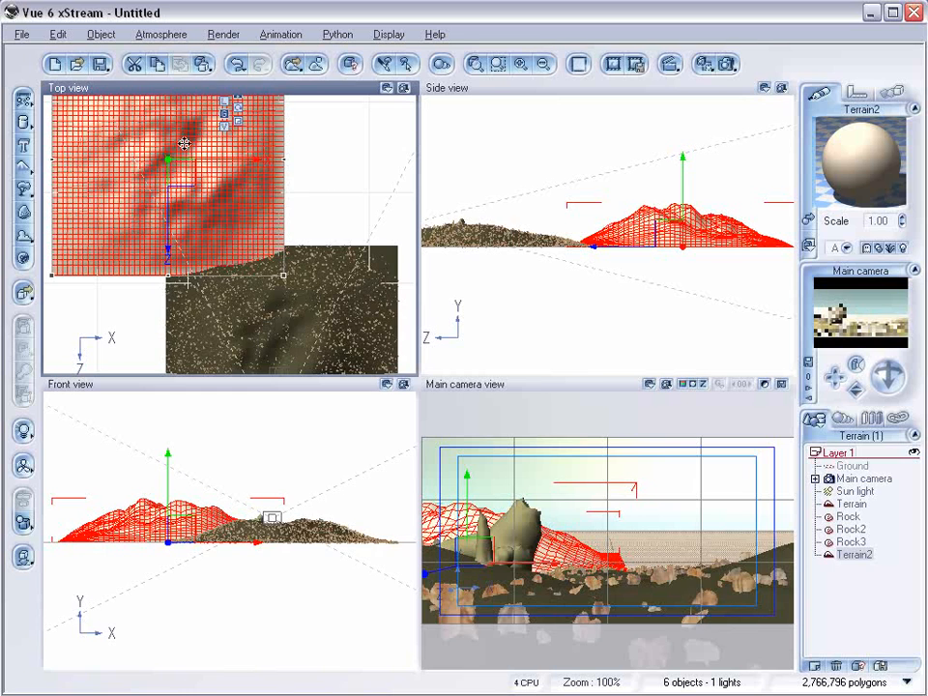
Double the second terrain's resolution to 512x512 in the Terrain Editor
{"action": "double_click", "coordinate": [243, 190]}
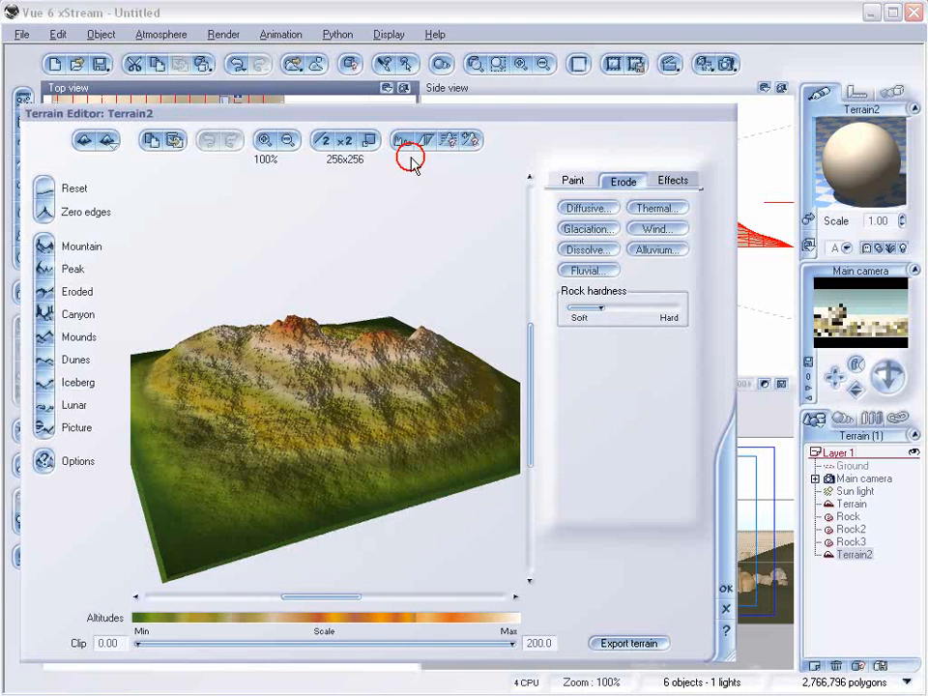
{"action": "left_click", "coordinate": [344, 142]}
{"action": "right_click_drag", "start_coordinate": [405, 392], "coordinate": [410, 429]}
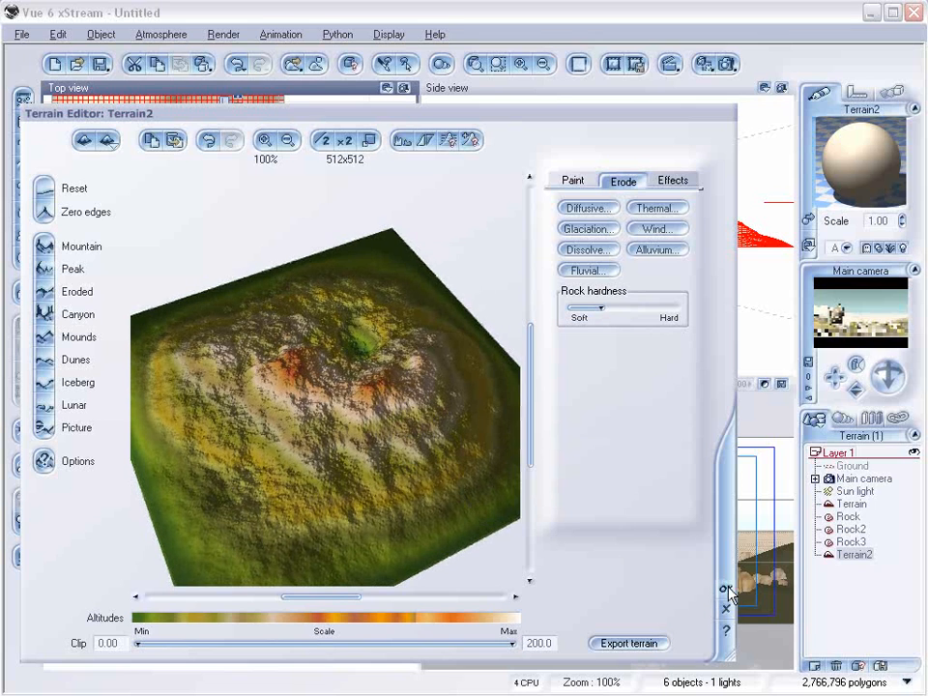
{"action": "left_click", "coordinate": [725, 590]}
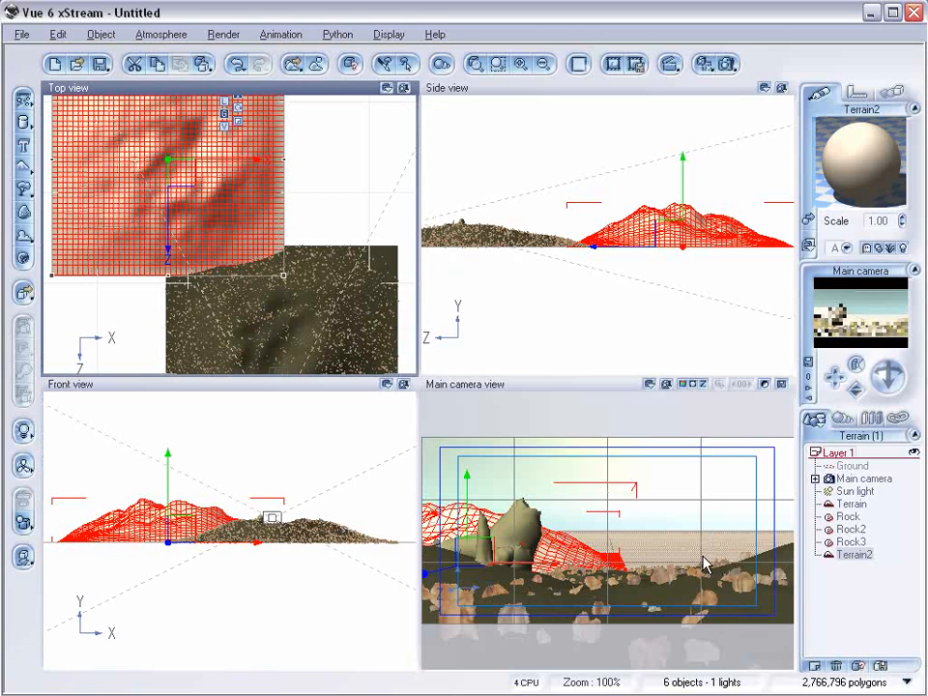
Stretch the second terrain along X in the top view and shift it further left
{"action": "left_click", "coordinate": [281, 254]}
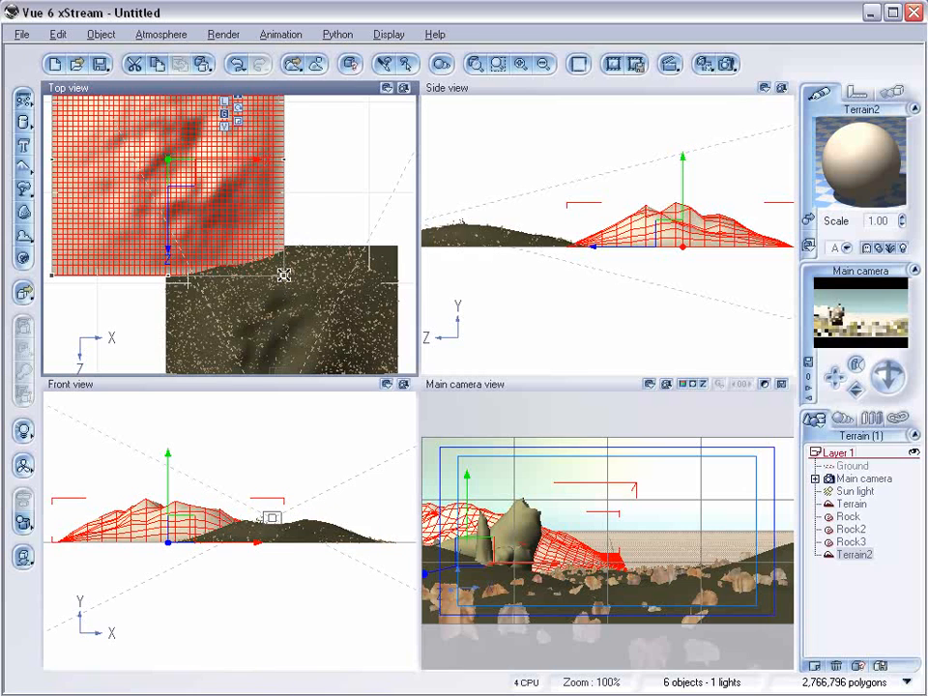
{"action": "left_click_drag", "start_coordinate": [287, 167], "coordinate": [392, 165]}
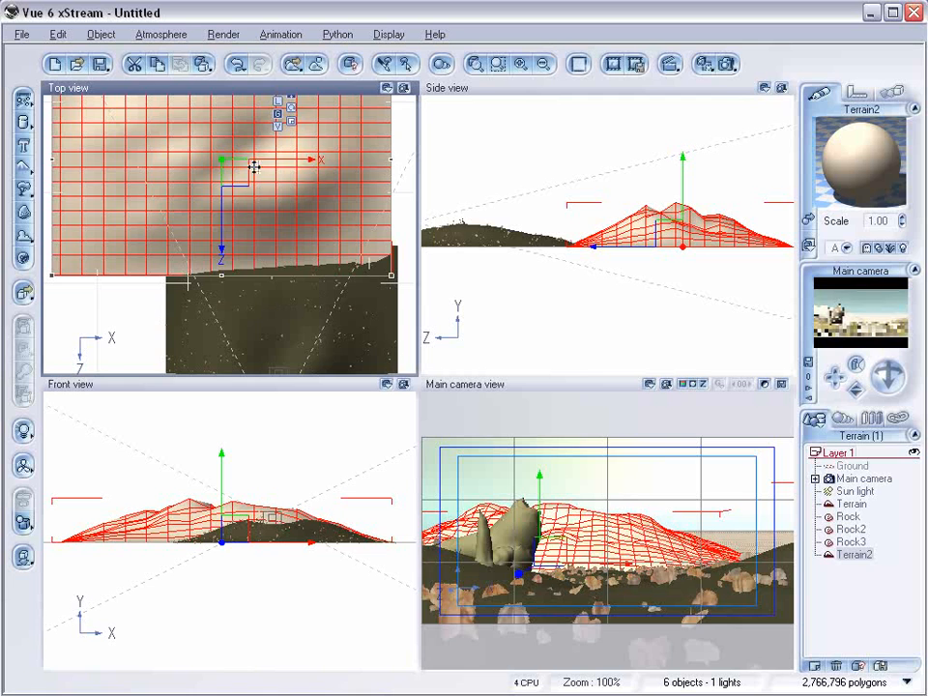
{"action": "left_click_drag", "start_coordinate": [262, 159], "coordinate": [191, 160]}
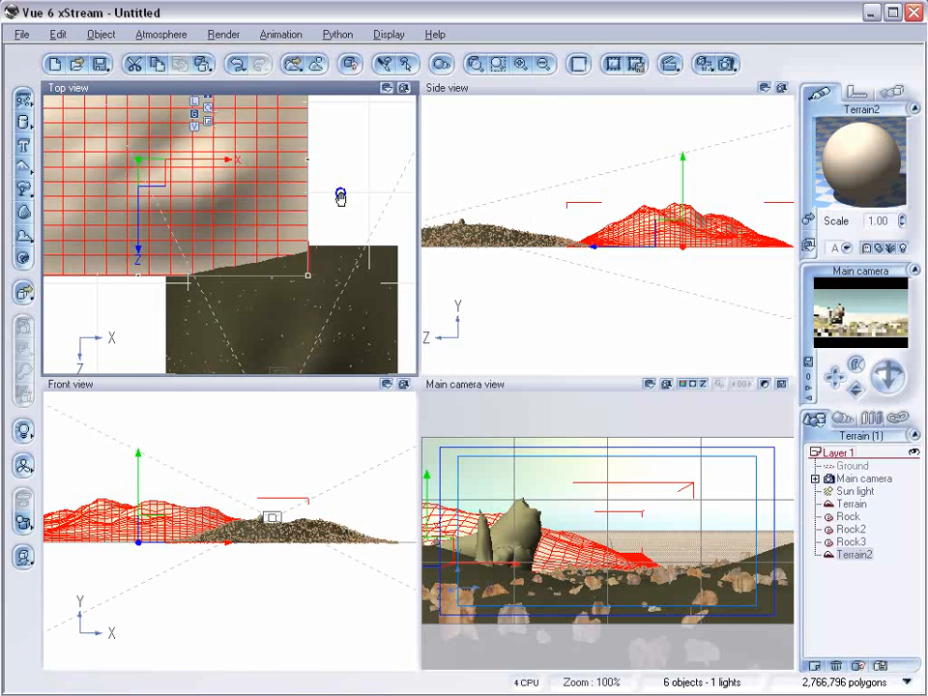
Add a third terrain, place it right of the second one, stretch it along X, and flatten its height
{"action": "left_click", "coordinate": [23, 167]}
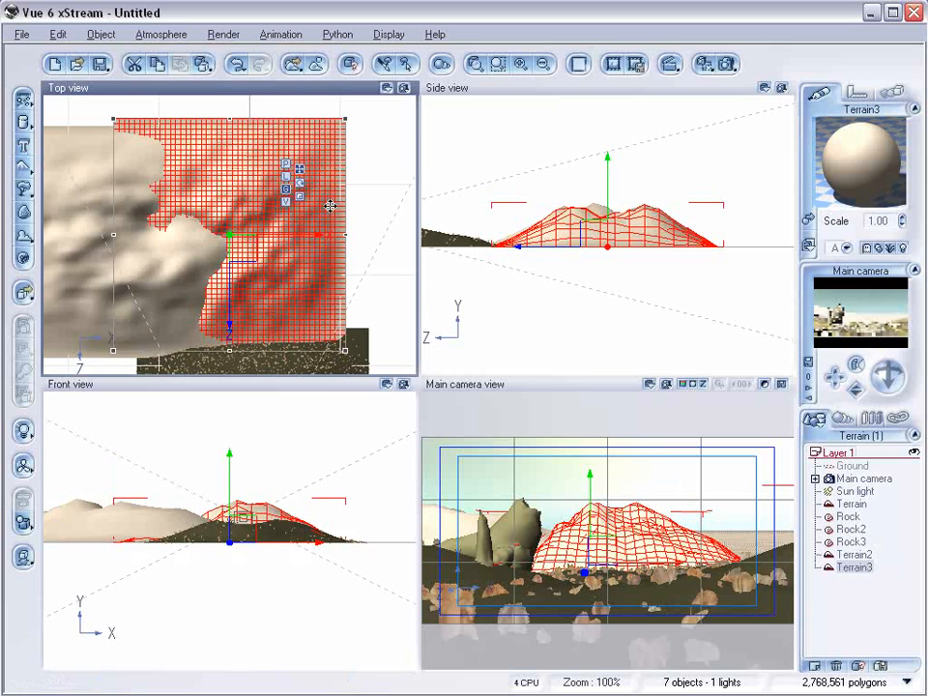
{"action": "left_click_drag", "start_coordinate": [253, 241], "coordinate": [457, 229]}
{"action": "scroll", "coordinate": [331, 235], "scroll_direction": "down", "scroll_amount": 5}
{"action": "left_click_drag", "start_coordinate": [363, 234], "coordinate": [338, 238]}
{"action": "left_click", "coordinate": [609, 232]}
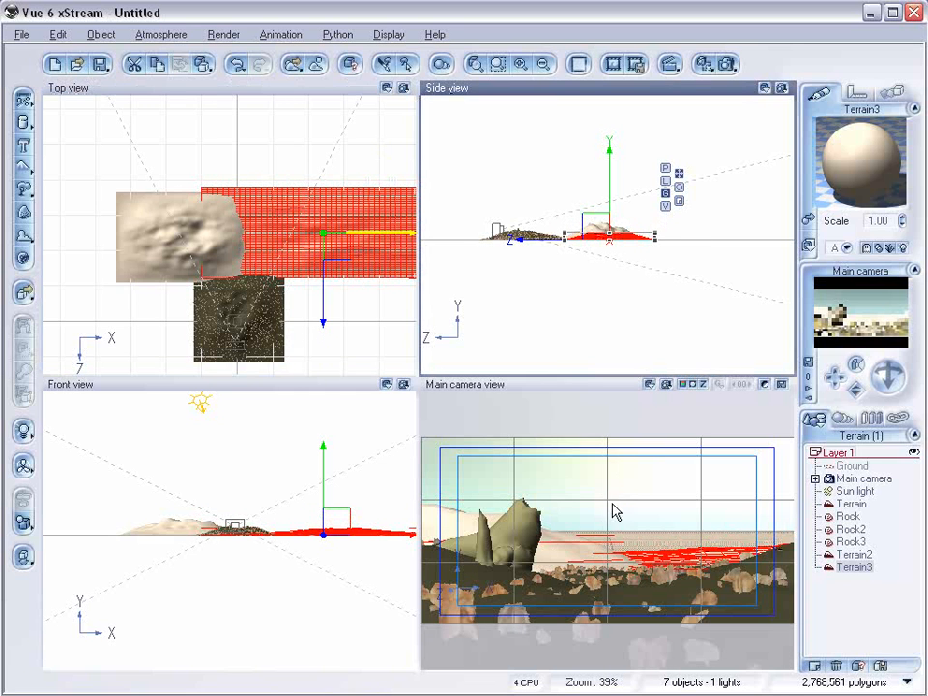
Add a fourth terrain behind the others, enlarge it, move it to the right, and widen it along X
{"action": "right_click_drag", "start_coordinate": [270, 176], "coordinate": [274, 254]}
{"action": "left_click", "coordinate": [24, 167]}
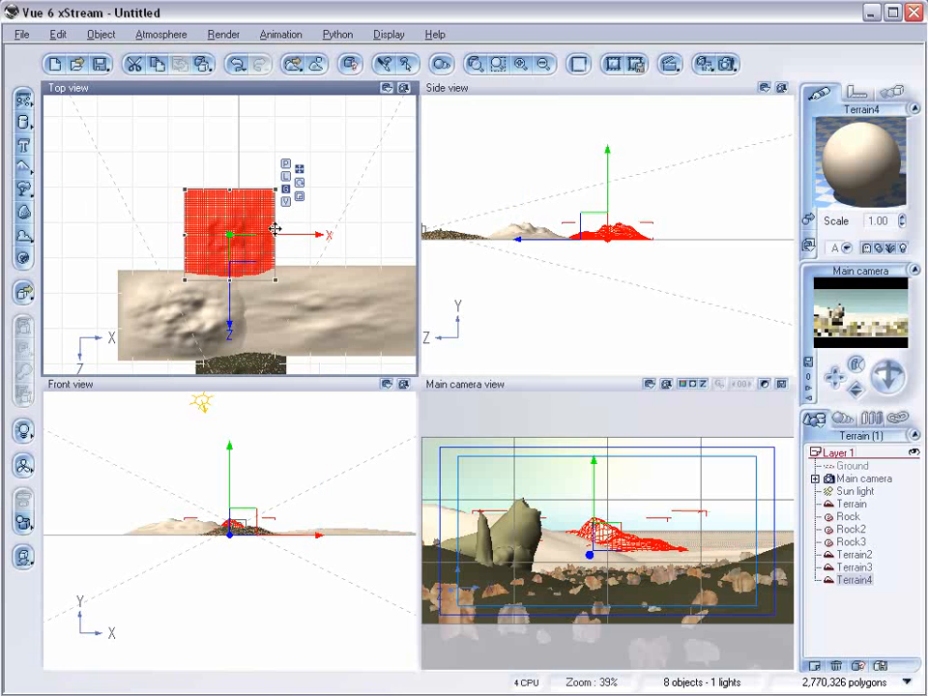
{"action": "left_click_drag", "start_coordinate": [272, 189], "coordinate": [518, 131]}
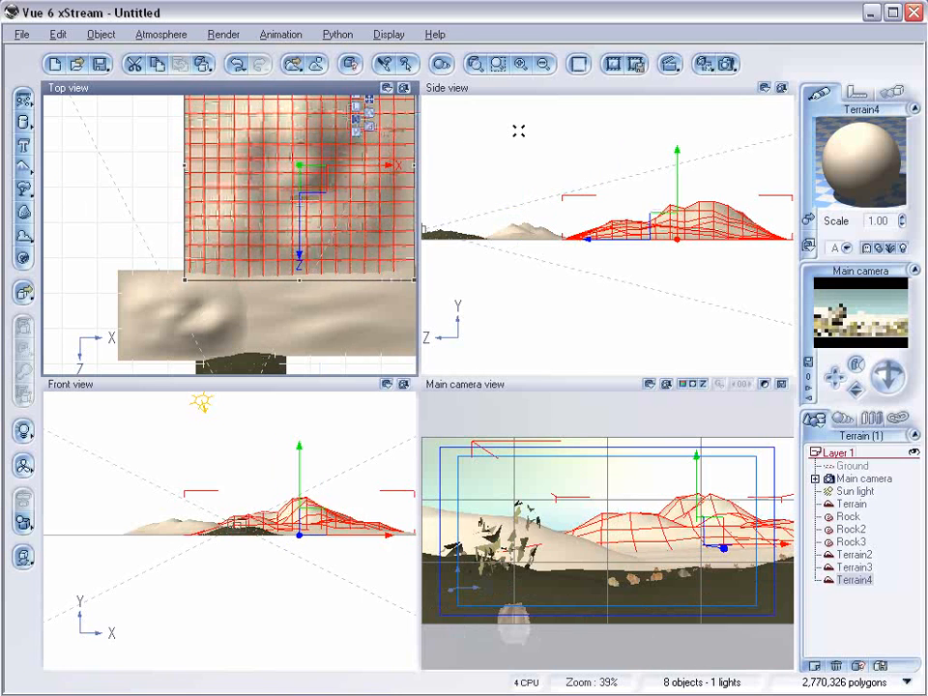
{"action": "left_click_drag", "start_coordinate": [307, 195], "coordinate": [351, 202]}
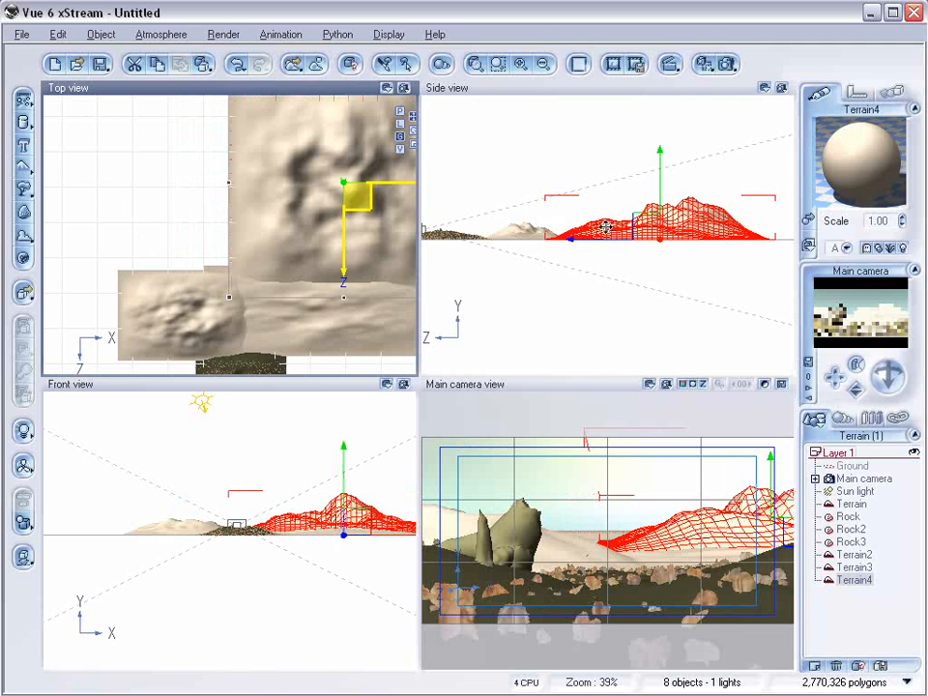
{"action": "left_click_drag", "start_coordinate": [221, 180], "coordinate": [160, 187]}
Flatten the fourth terrain's height, shift it slightly right, and stretch it along Z in the top view
{"action": "left_click_drag", "start_coordinate": [648, 196], "coordinate": [667, 226]}
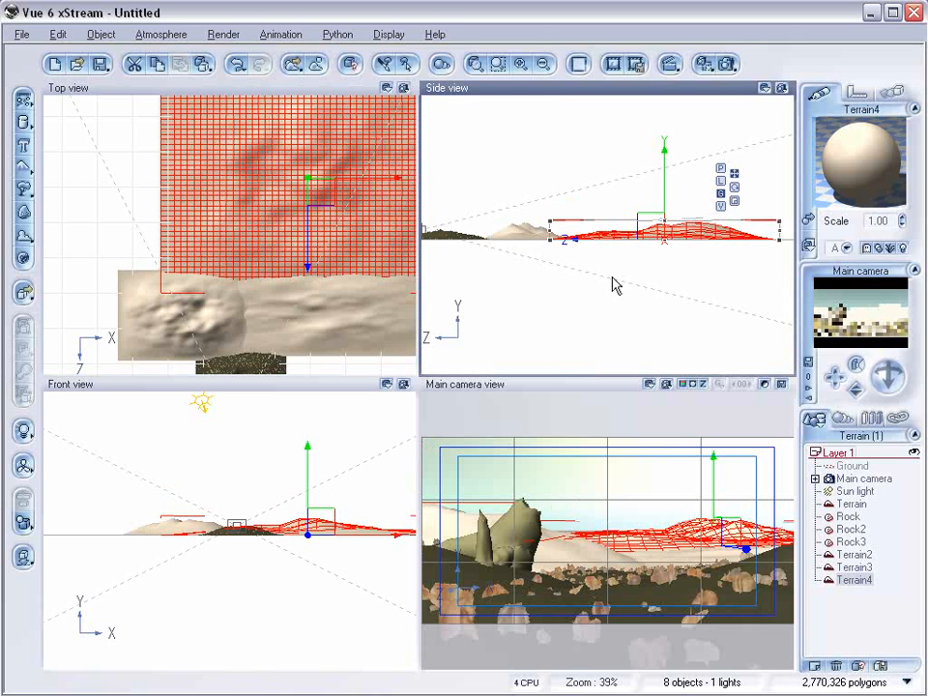
{"action": "left_click", "coordinate": [319, 200]}
{"action": "left_click_drag", "start_coordinate": [319, 201], "coordinate": [333, 192]}
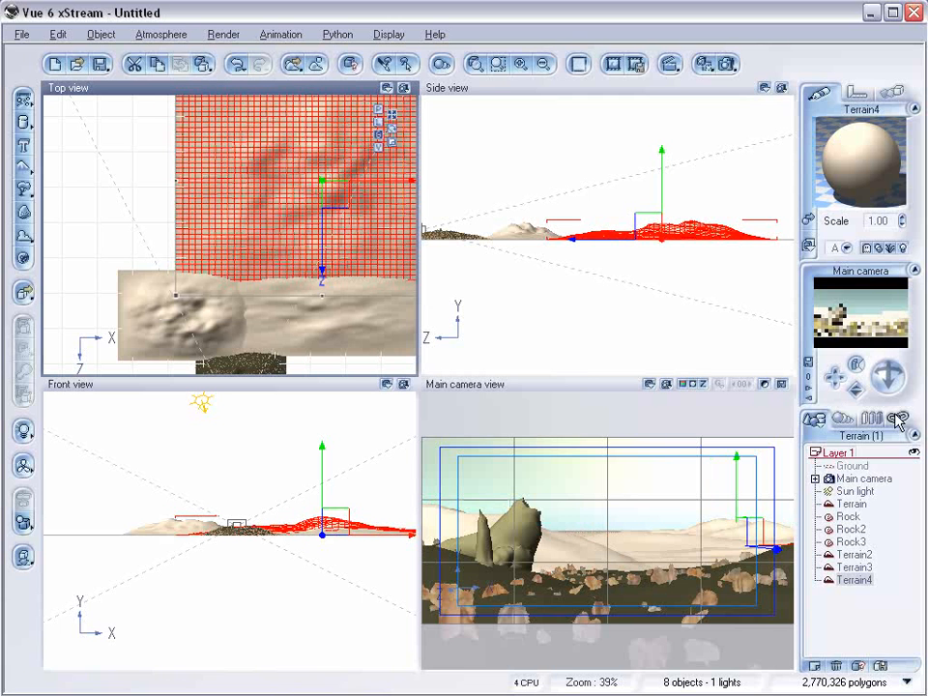
{"action": "left_click_drag", "start_coordinate": [377, 216], "coordinate": [334, 302]}
{"action": "left_click_drag", "start_coordinate": [317, 138], "coordinate": [317, 135]}
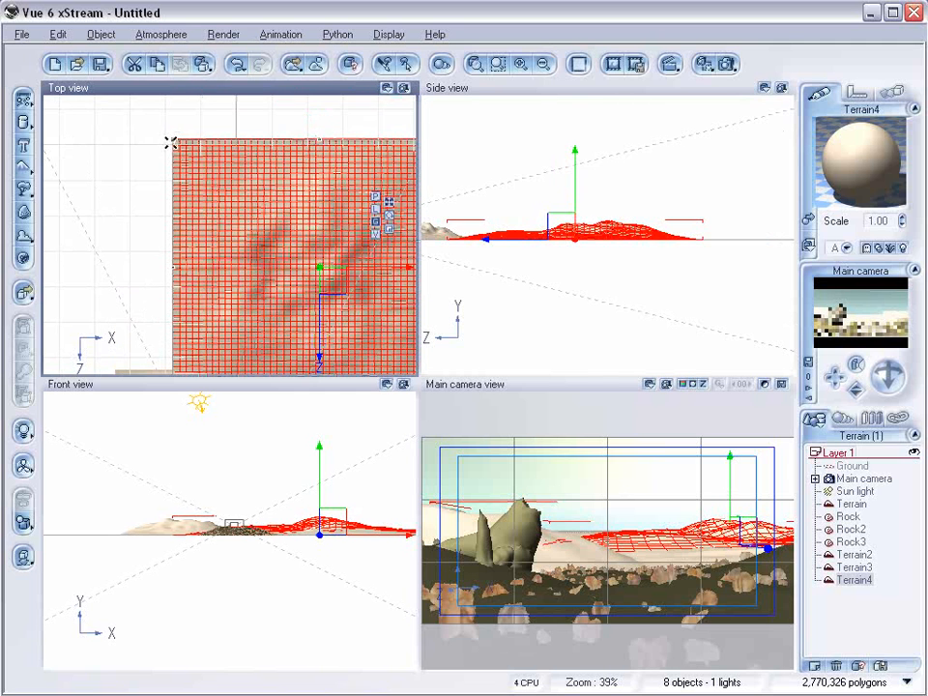
Enlarge the fourth terrain slightly, and load the OldRock material onto Terrain2, Terrain3 and Terrain4 together
{"action": "left_click_drag", "start_coordinate": [171, 142], "coordinate": [155, 139]}
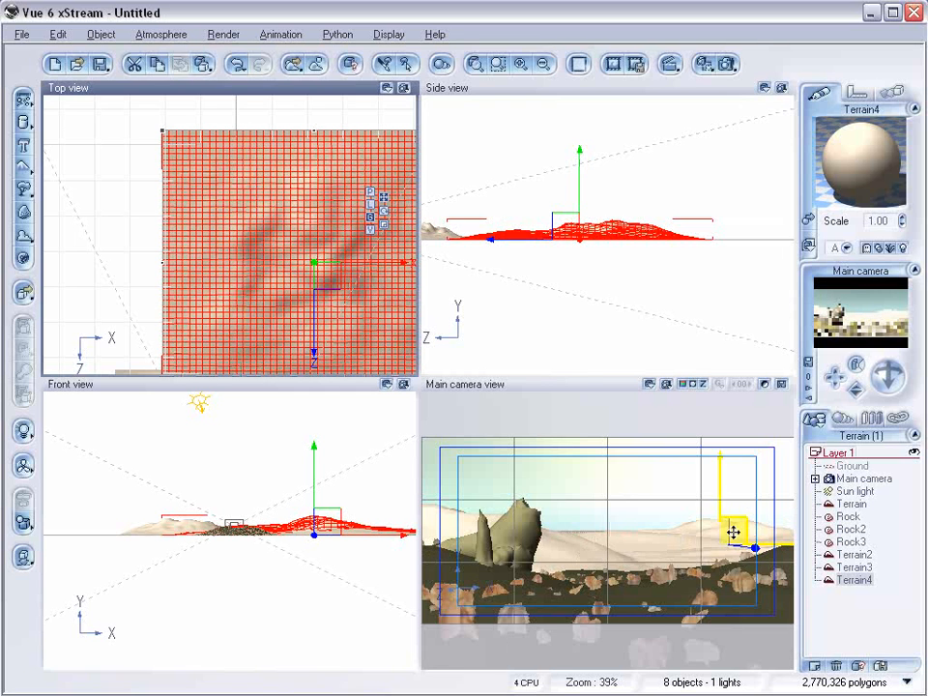
{"action": "left_click", "coordinate": [854, 555]}
{"action": "left_click", "coordinate": [856, 581], "text": "shift"}
{"action": "left_click", "coordinate": [804, 216]}
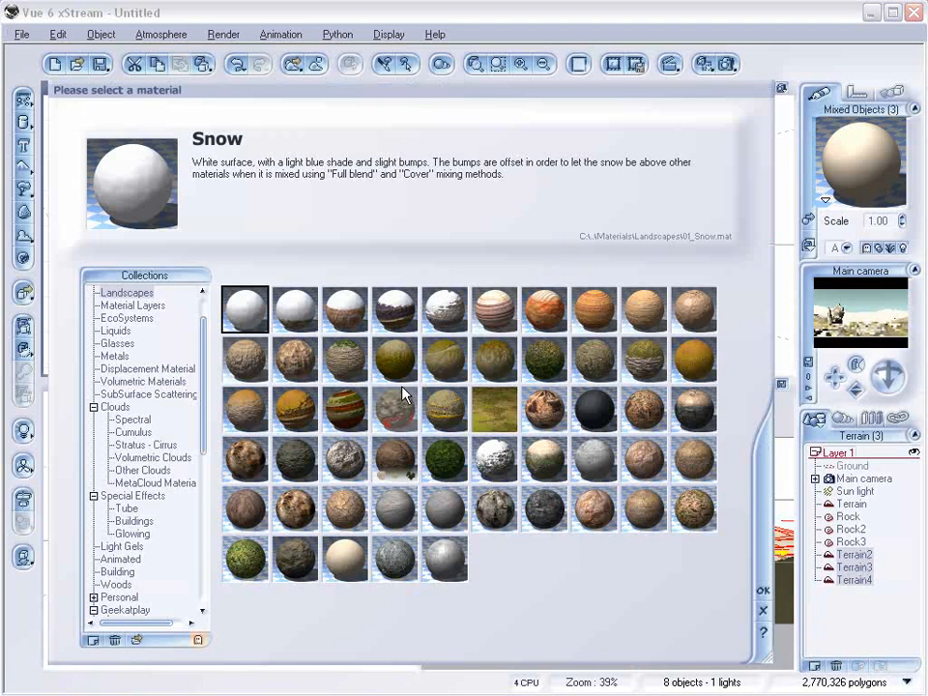
{"action": "left_click", "coordinate": [138, 641]}
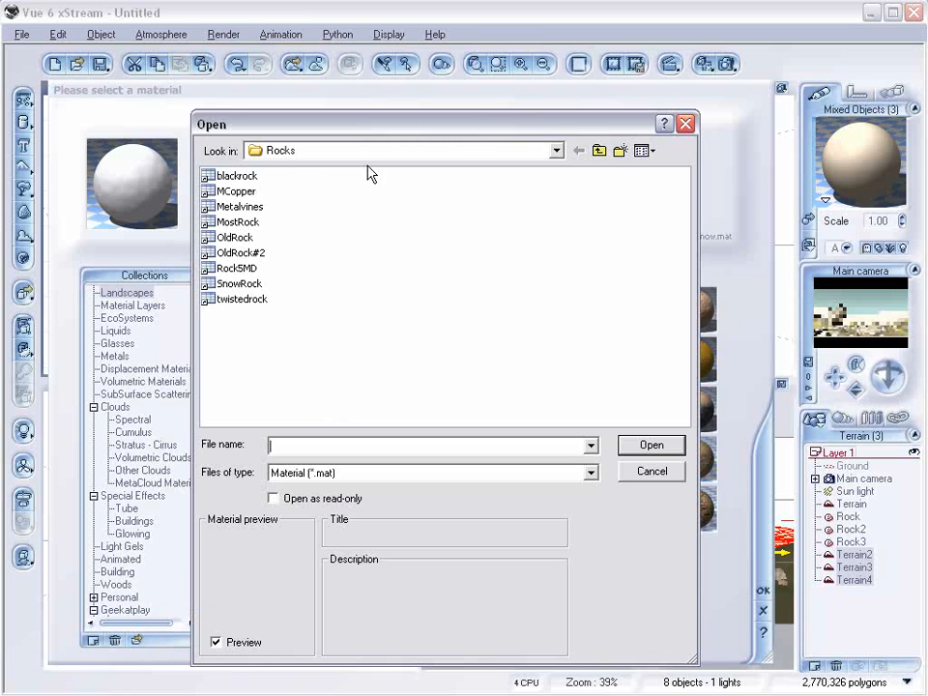
{"action": "left_click", "coordinate": [238, 253]}
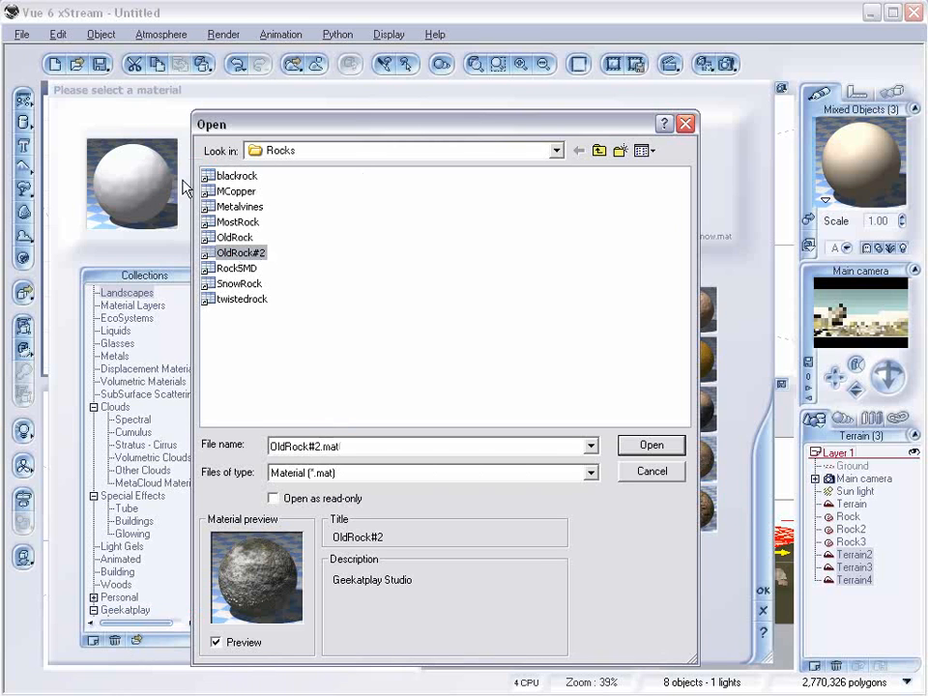
{"action": "left_click", "coordinate": [237, 238]}
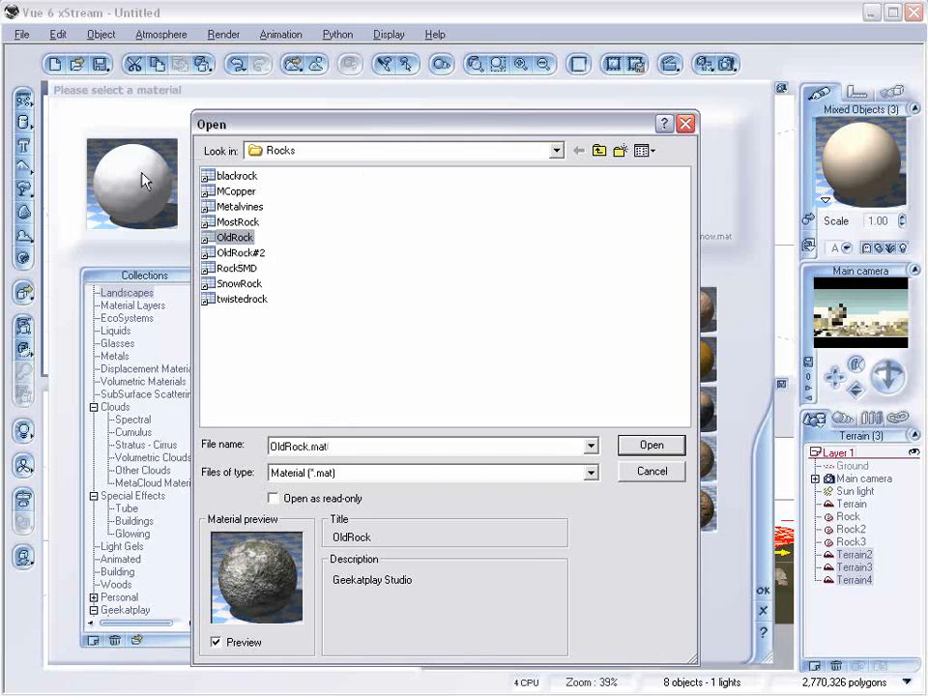
{"action": "left_click", "coordinate": [652, 446]}
Edit the OldRock material: set the twistedrock layer's mapping to World - Standard and the topmose layer's scale to 0.50
{"action": "double_click", "coordinate": [817, 182]}
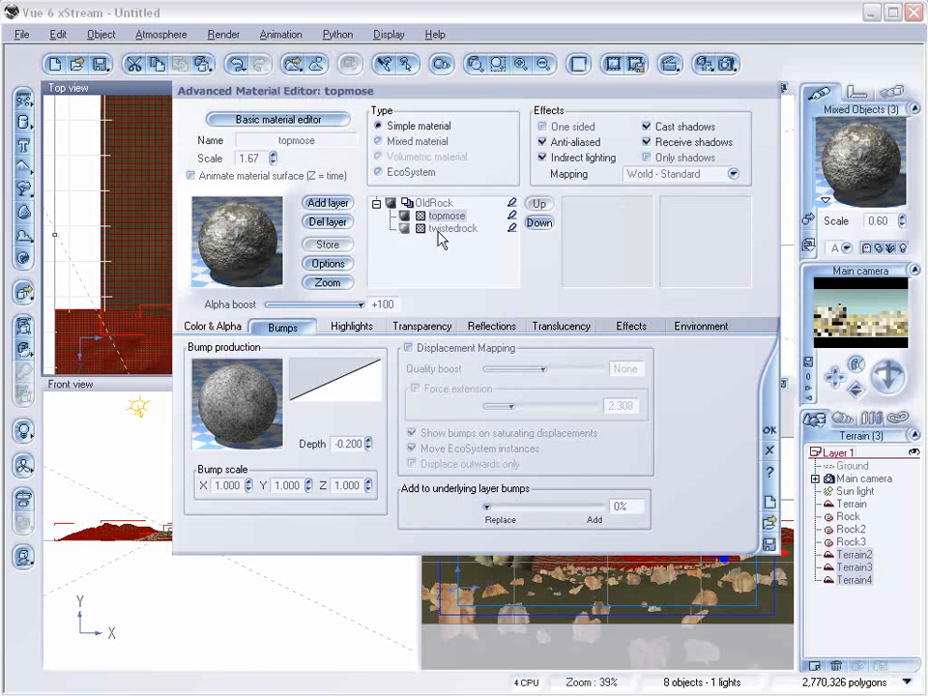
{"action": "left_click", "coordinate": [526, 223]}
{"action": "left_click", "coordinate": [692, 175]}
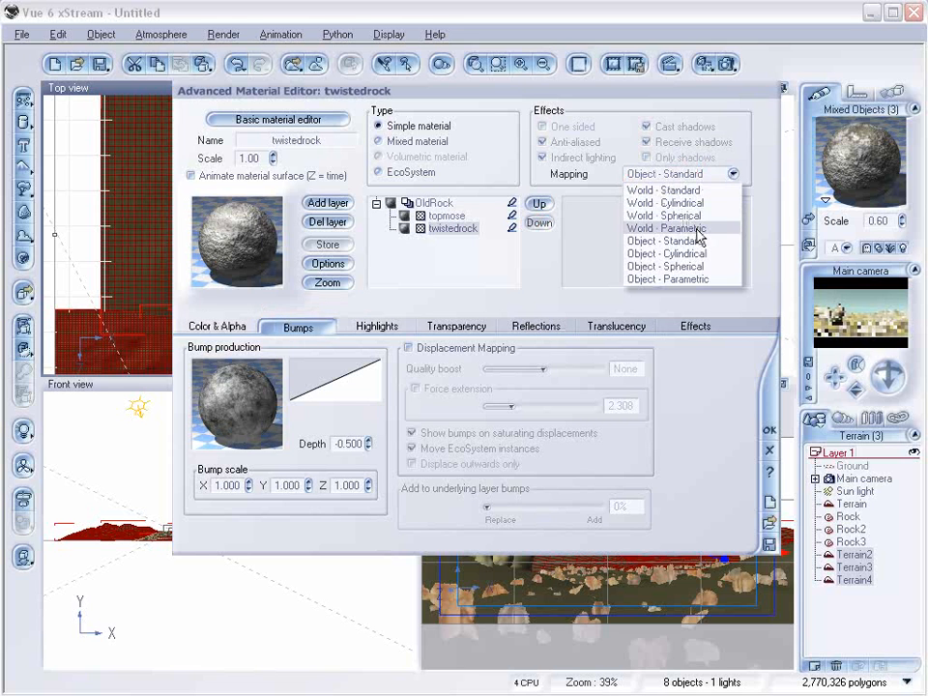
{"action": "left_click", "coordinate": [649, 189]}
{"action": "left_click", "coordinate": [449, 216]}
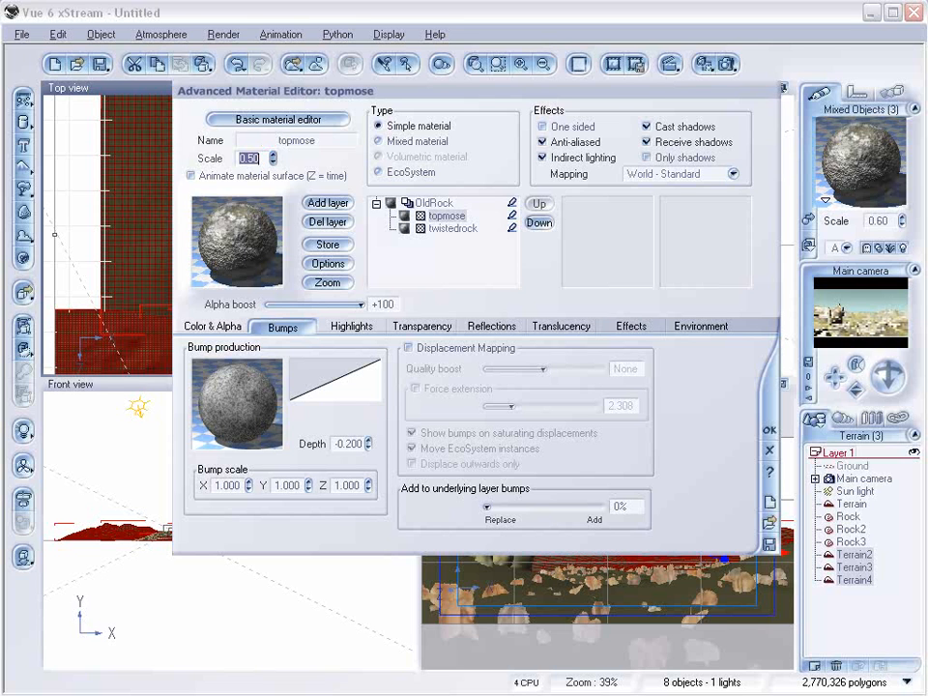
Add an EcoSystem on top of the topmose layer and add the rocks to its population
{"action": "left_click", "coordinate": [421, 174]}
{"action": "left_click", "coordinate": [232, 327]}
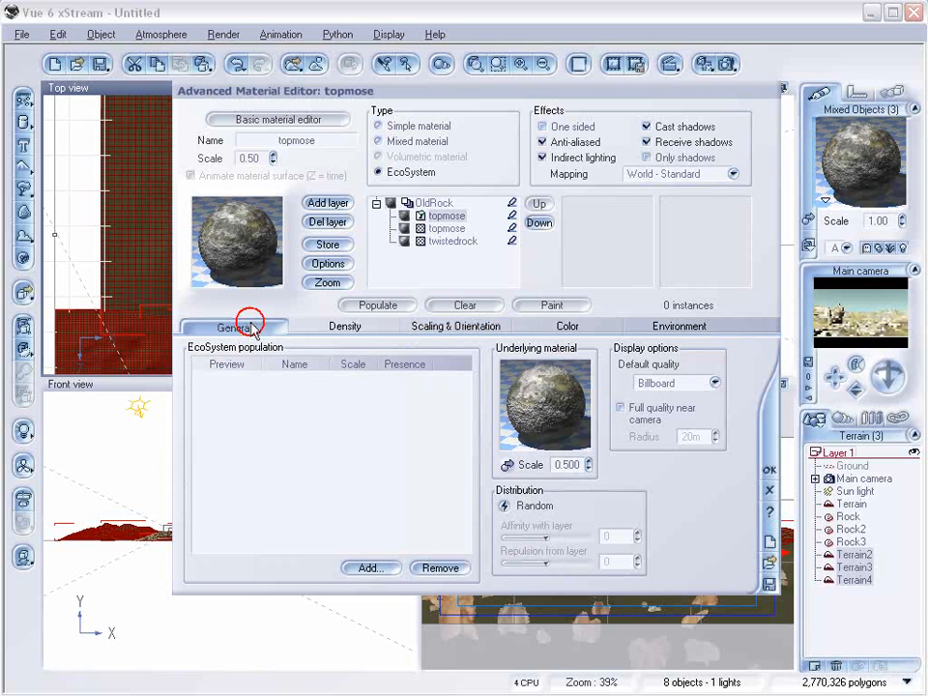
{"action": "left_click", "coordinate": [380, 571]}
{"action": "left_click", "coordinate": [401, 581]}
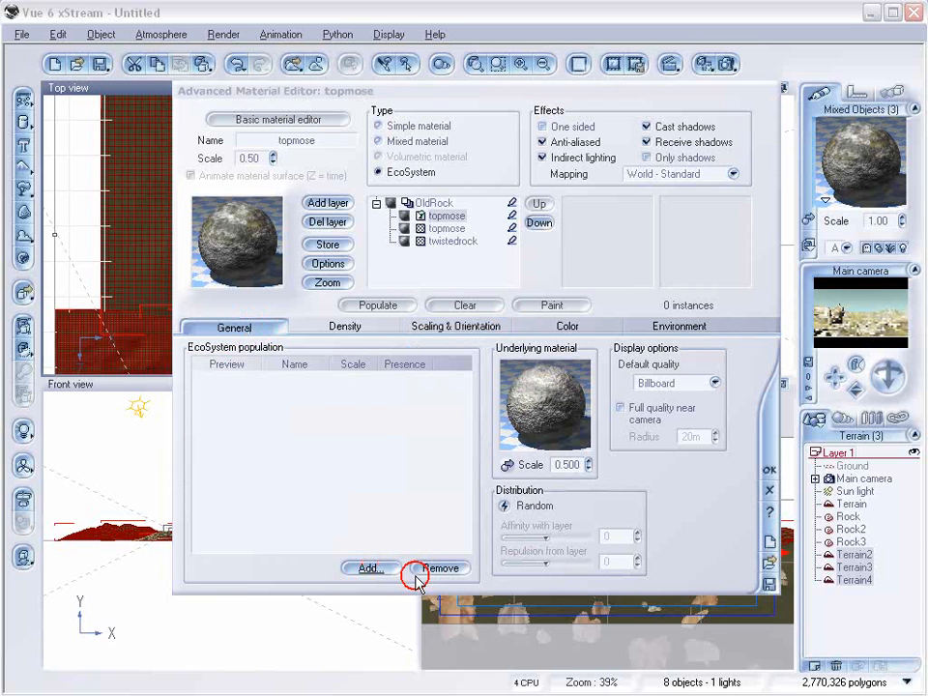
Set the EcoSystem's overall scaling to 1.717 and its overall density to 20%, and populate the three background terrains
{"action": "left_click", "coordinate": [345, 327]}
{"action": "mouse_move", "coordinate": [271, 364]}
{"action": "left_mouse_down"}
{"action": "mouse_move", "coordinate": [253, 364]}
{"action": "mouse_move", "coordinate": [267, 364]}
{"action": "left_mouse_up"}
{"action": "left_click", "coordinate": [426, 326]}
{"action": "left_click", "coordinate": [381, 305]}
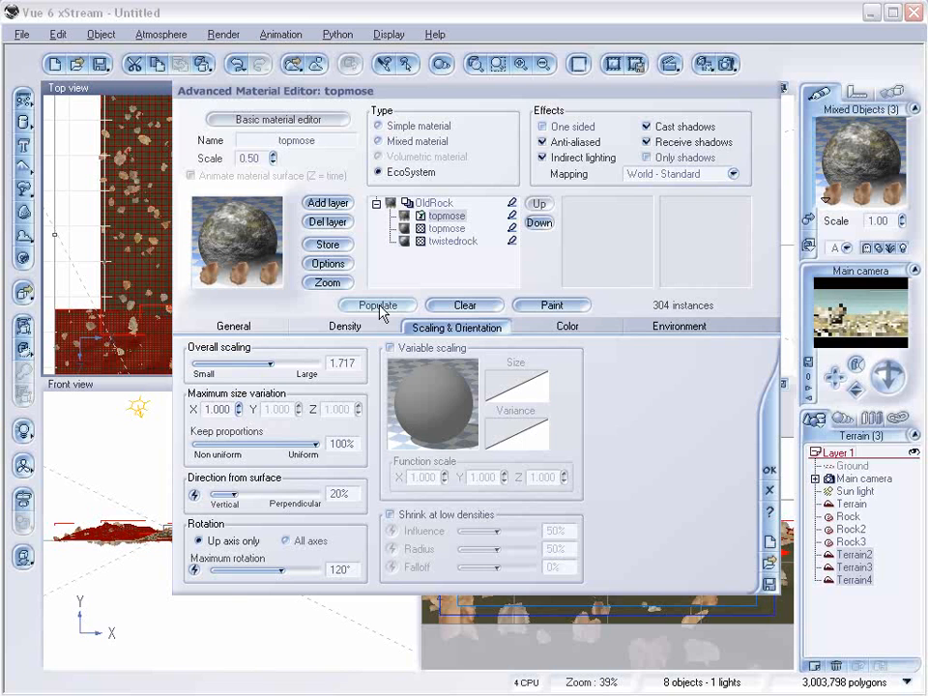
{"action": "left_click", "coordinate": [354, 328]}
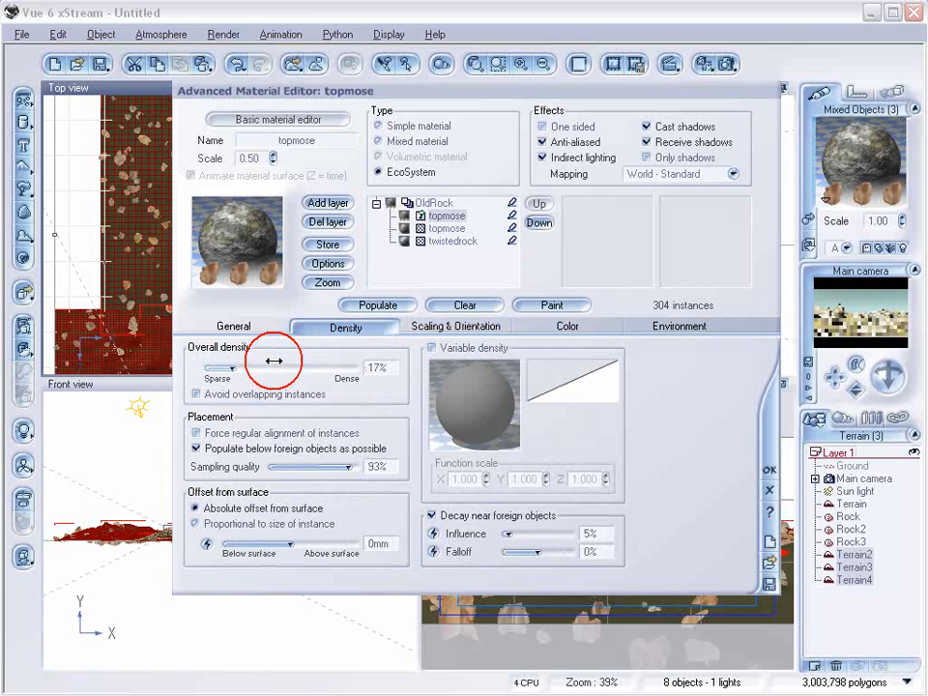
{"action": "left_click", "coordinate": [379, 304]}
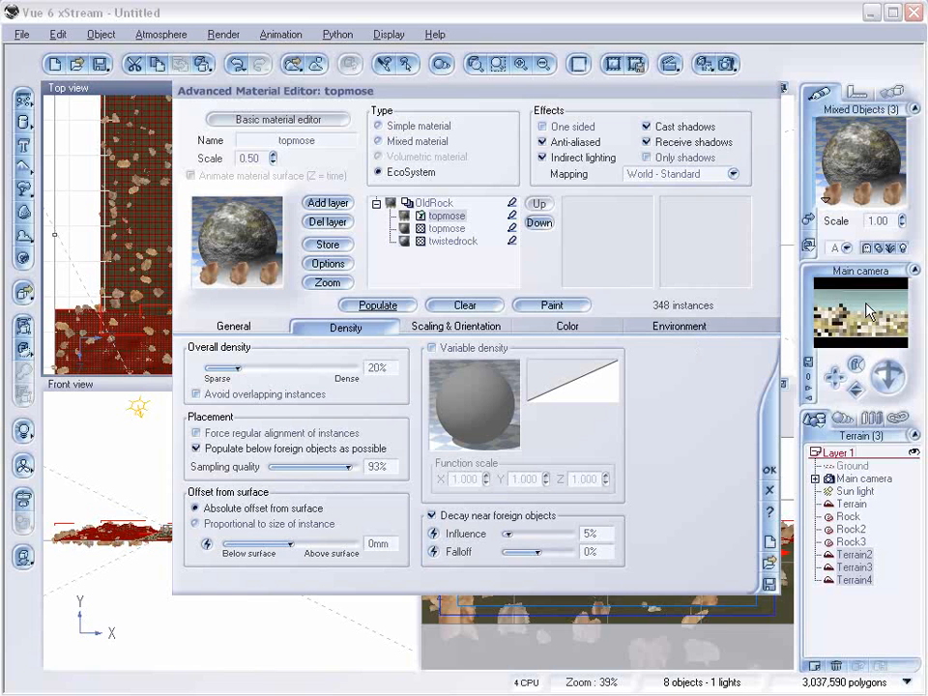
Test-render the scene with the populated background terrains, close the render, and accept the material
{"action": "left_click", "coordinate": [727, 64]}
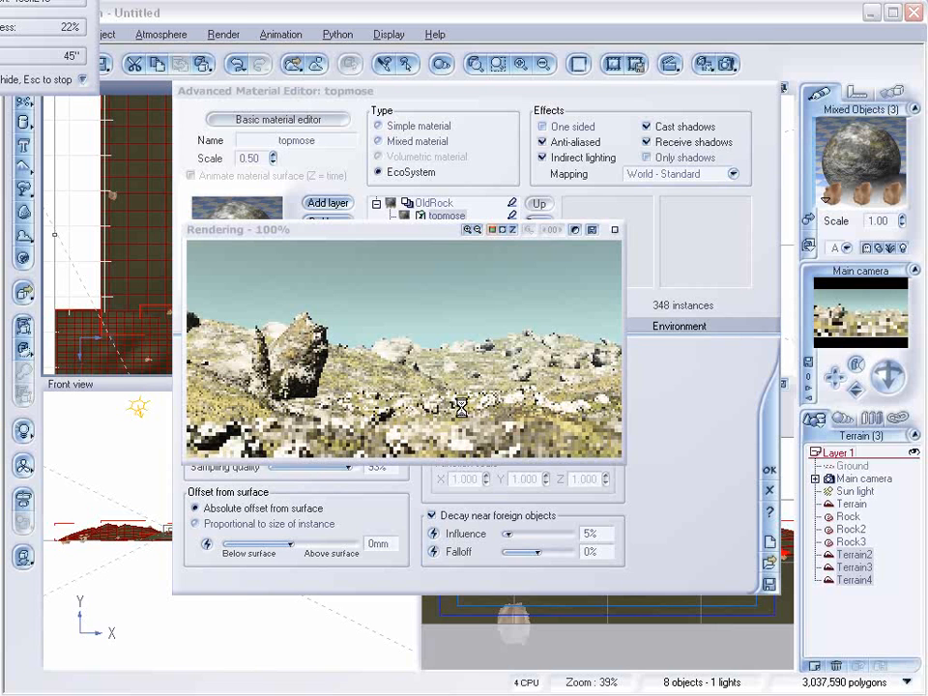
{"action": "left_click", "coordinate": [580, 356]}
{"action": "left_click", "coordinate": [615, 230]}
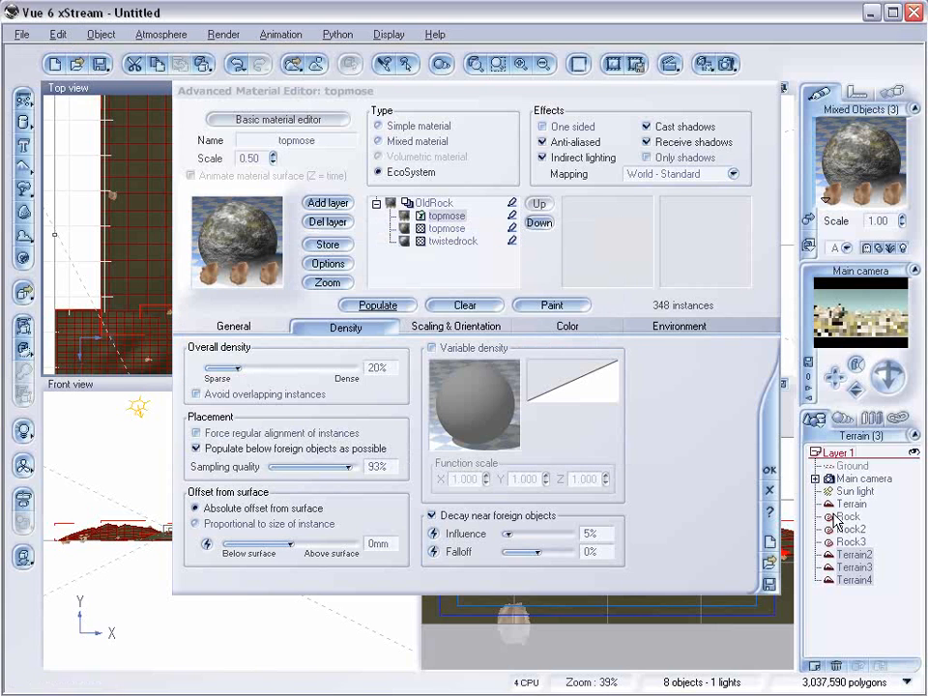
{"action": "left_click", "coordinate": [769, 469]}
Adjust the rock scaling of Terrain4's EcoSystem, set its overall density to 18%, and repopulate it
{"action": "left_click", "coordinate": [860, 580]}
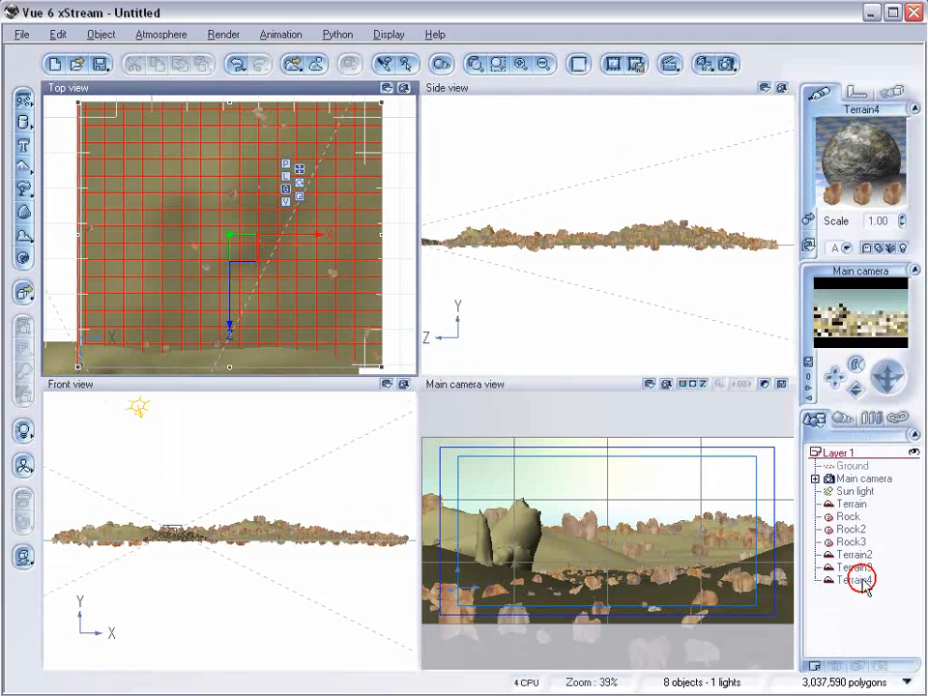
{"action": "double_click", "coordinate": [864, 160]}
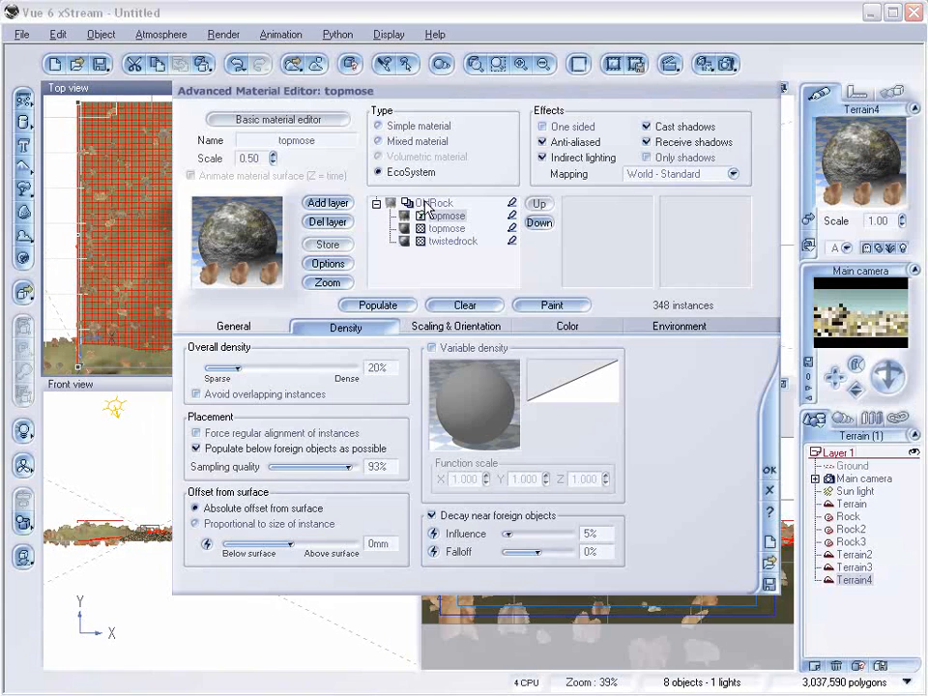
{"action": "left_click", "coordinate": [426, 326]}
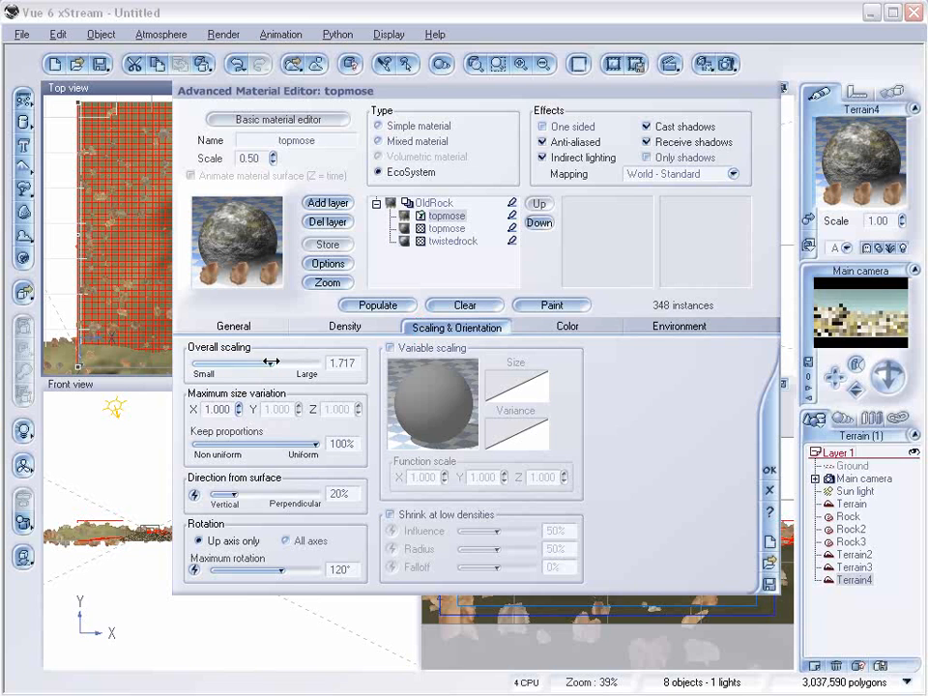
{"action": "left_click", "coordinate": [332, 326]}
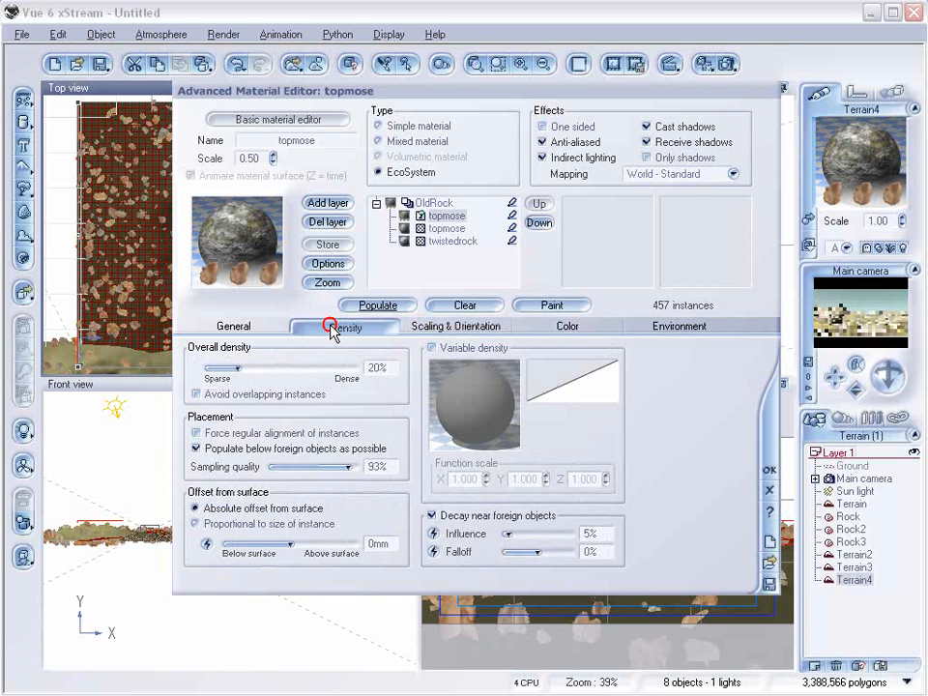
{"action": "left_click", "coordinate": [377, 304]}
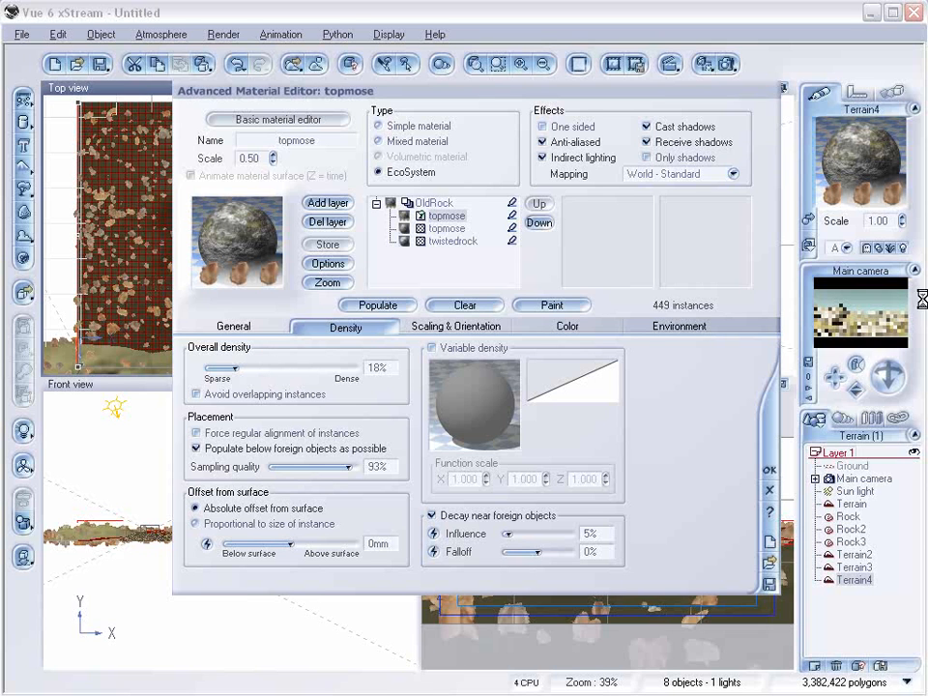
{"action": "left_click", "coordinate": [764, 452]}
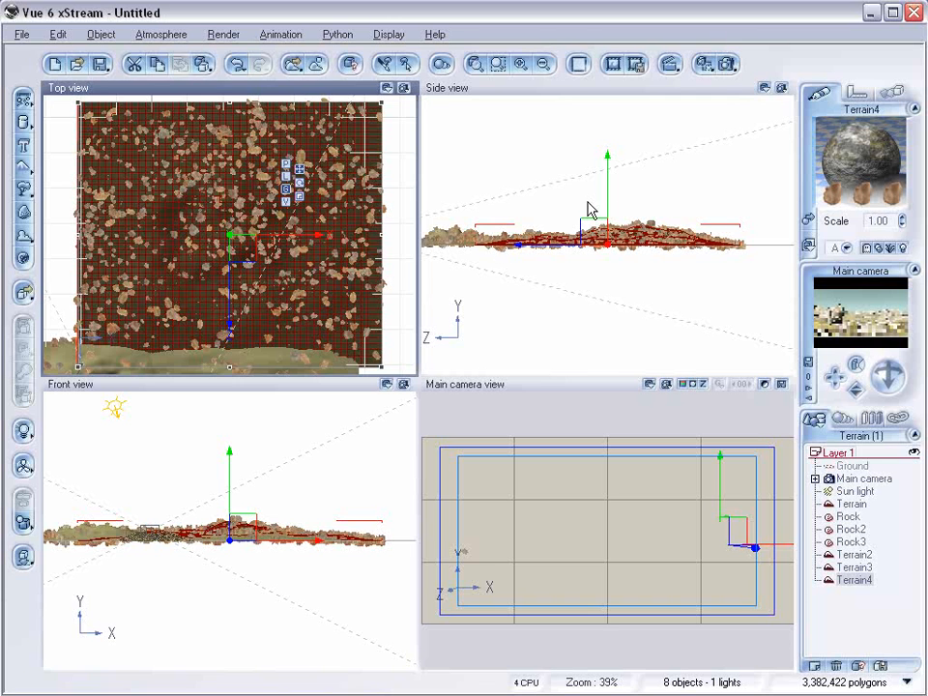
Add a fifth terrain far behind the others and enlarge it into a distant mountain
{"action": "left_click", "coordinate": [304, 233]}
{"action": "scroll", "coordinate": [306, 234], "scroll_direction": "down", "scroll_amount": 5}
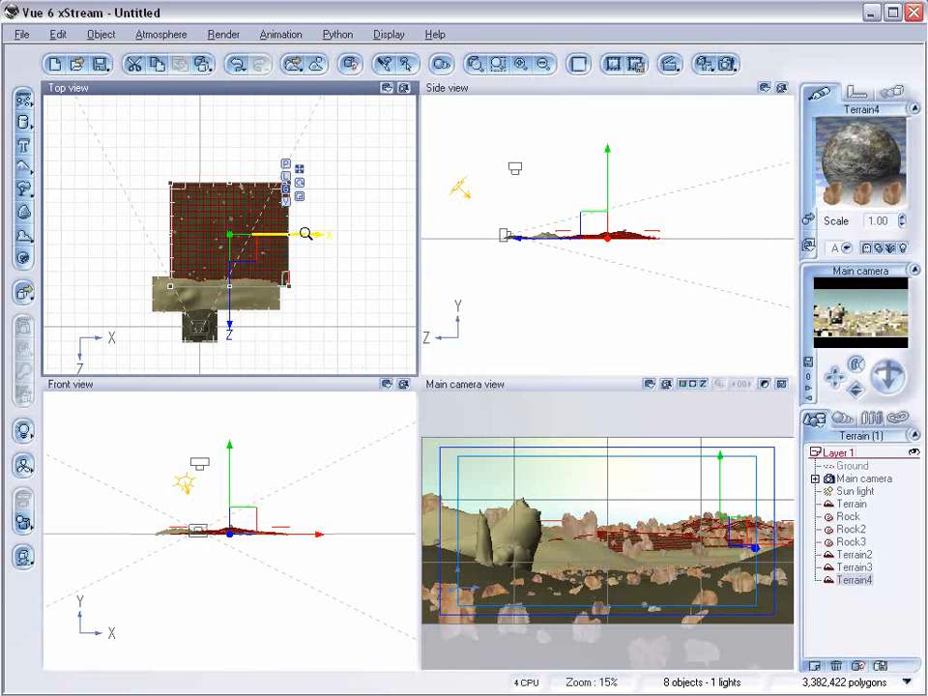
{"action": "right_click_drag", "start_coordinate": [281, 209], "coordinate": [296, 257]}
{"action": "scroll", "coordinate": [292, 250], "scroll_direction": "down", "scroll_amount": 2}
{"action": "right_click_drag", "start_coordinate": [223, 161], "coordinate": [245, 234]}
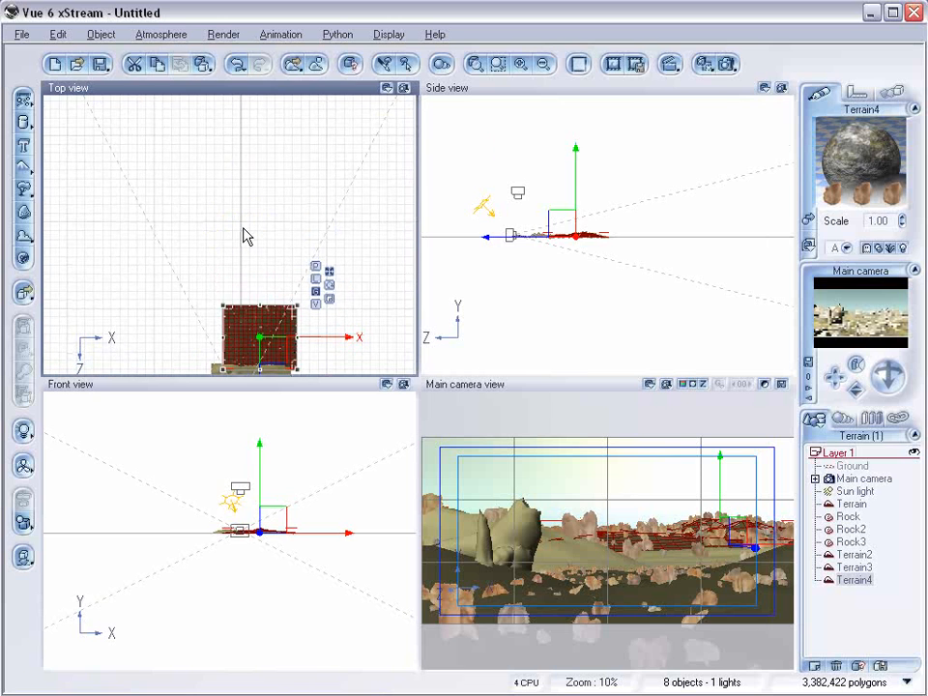
{"action": "left_click", "coordinate": [45, 171]}
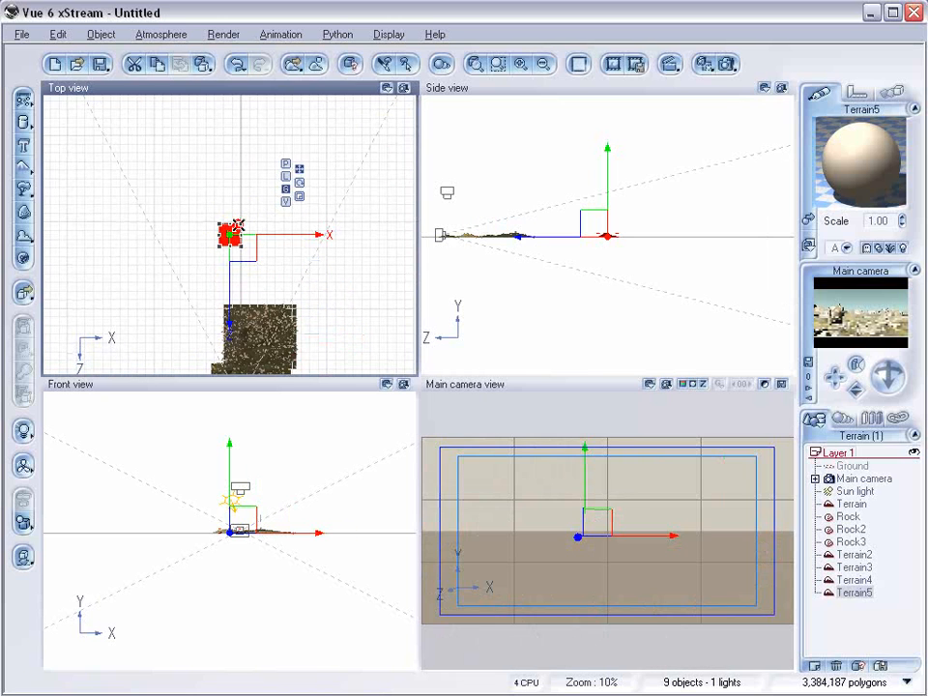
{"action": "scroll", "coordinate": [278, 158], "scroll_direction": "down", "scroll_amount": 4}
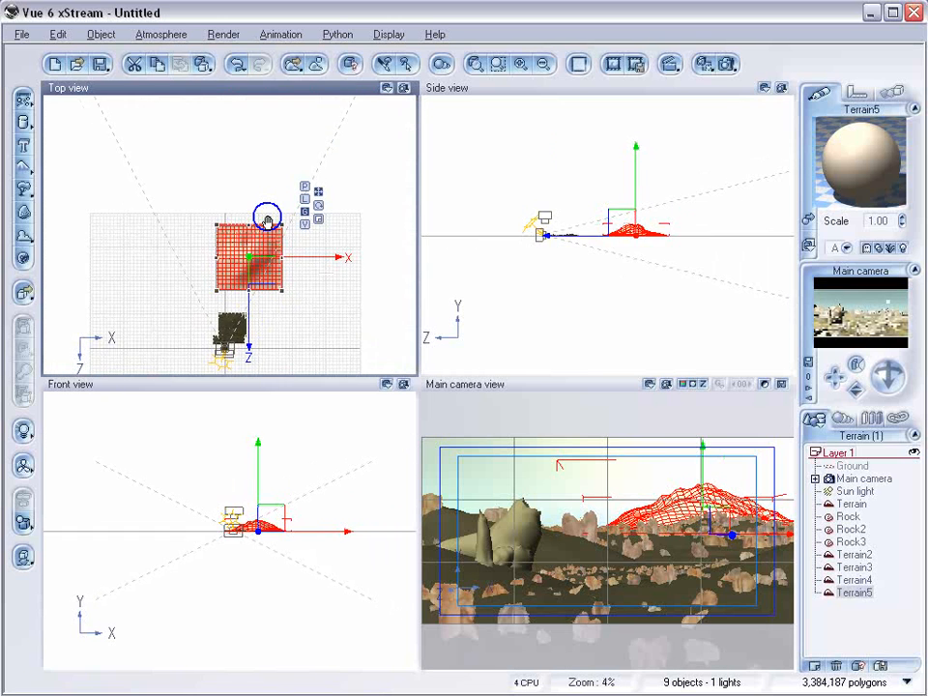
Enlarge the fifth terrain further, widen it along X on both sides, and stretch it slightly along Z in the top view
{"action": "right_click_drag", "start_coordinate": [265, 215], "coordinate": [229, 253]}
{"action": "left_click_drag", "start_coordinate": [212, 250], "coordinate": [203, 240]}
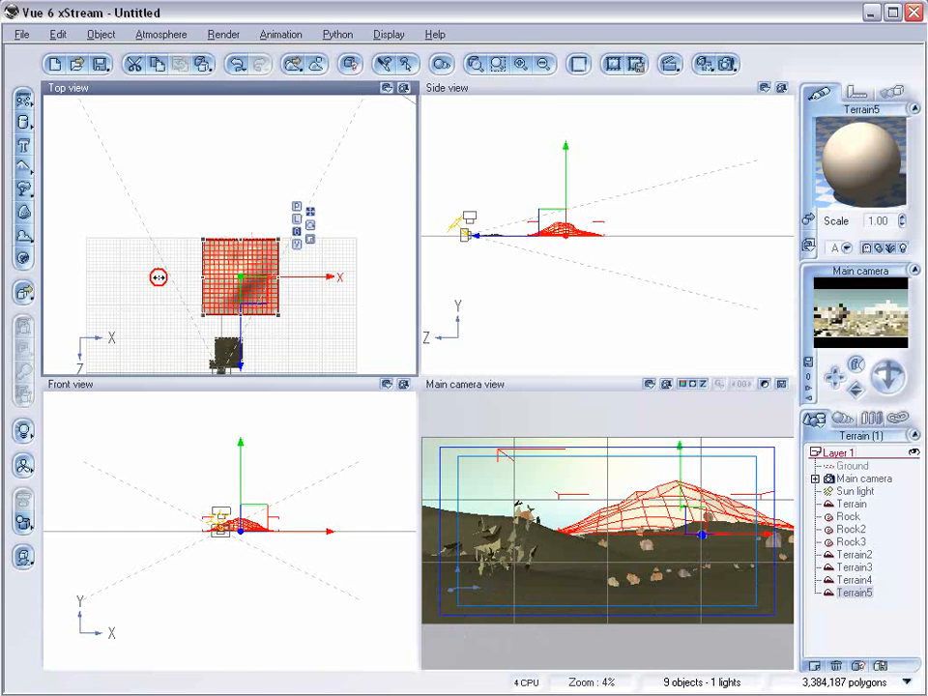
{"action": "left_click_drag", "start_coordinate": [159, 277], "coordinate": [118, 277]}
{"action": "left_click_drag", "start_coordinate": [280, 278], "coordinate": [299, 279]}
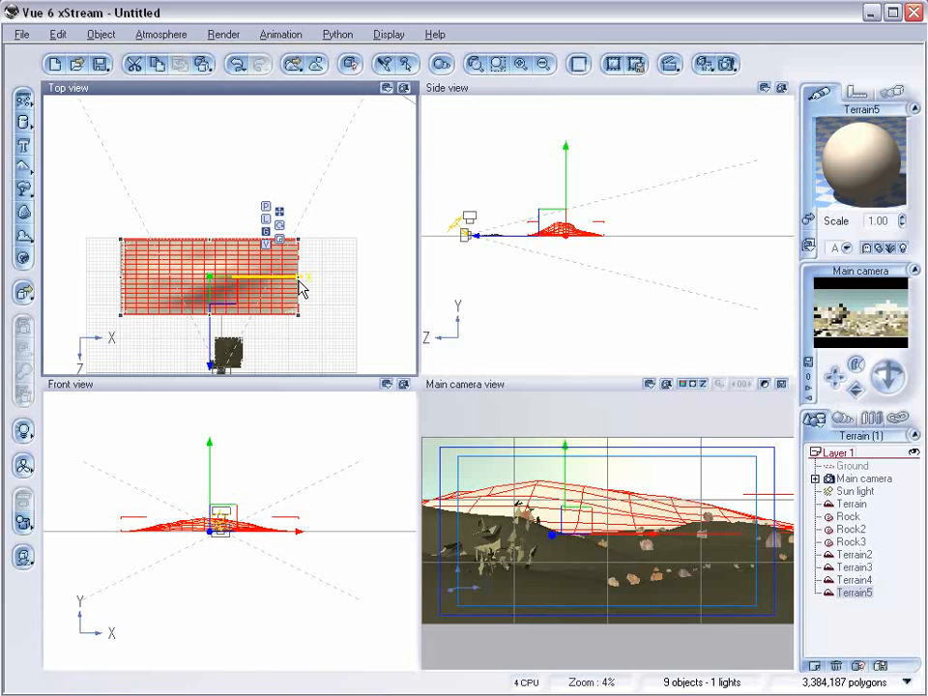
{"action": "left_click_drag", "start_coordinate": [209, 238], "coordinate": [210, 224]}
{"action": "right_click_drag", "start_coordinate": [203, 270], "coordinate": [222, 274]}
Raise the fifth terrain's resolution to 1024x1024 in the Terrain Editor, inspect its shape, and accept it
{"action": "right_click", "coordinate": [217, 263]}
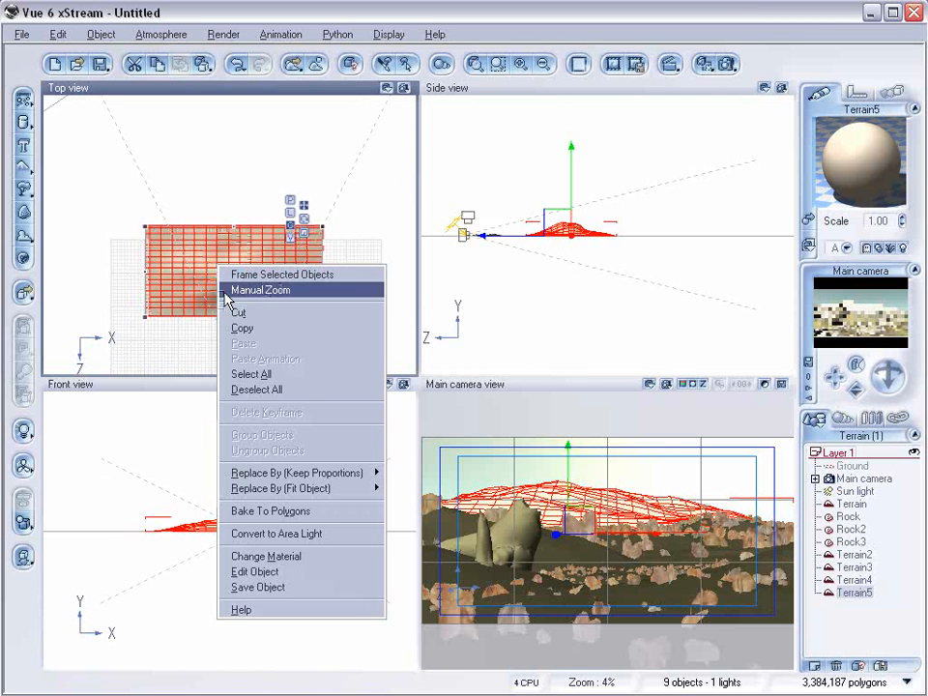
{"action": "left_click", "coordinate": [248, 570]}
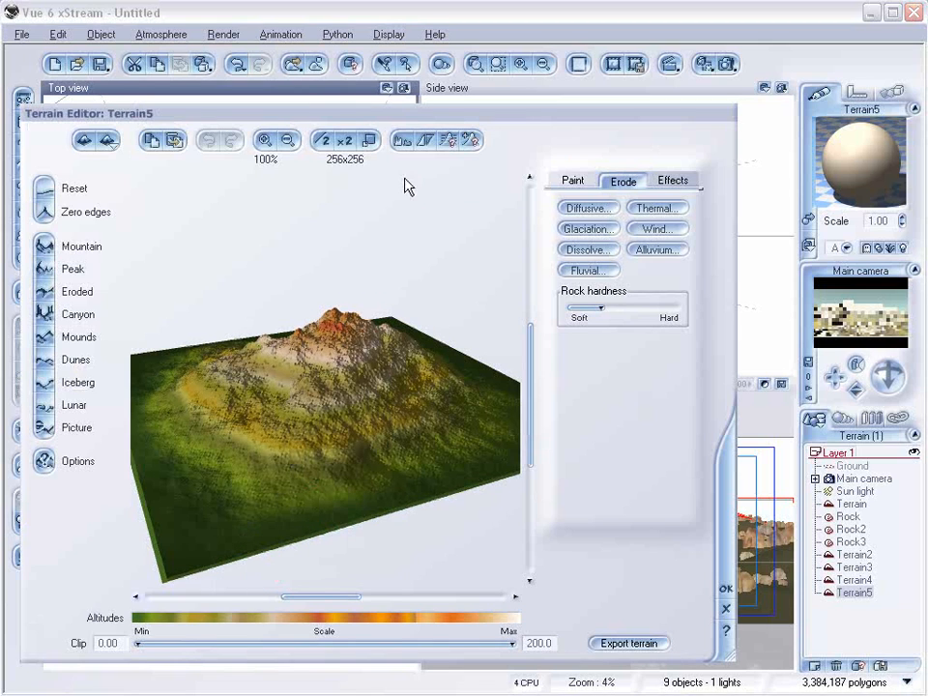
{"action": "left_click", "coordinate": [345, 141]}
{"action": "left_click", "coordinate": [345, 141]}
{"action": "mouse_move", "coordinate": [387, 319]}
{"action": "right_mouse_down"}
{"action": "mouse_move", "coordinate": [394, 368]}
{"action": "mouse_move", "coordinate": [382, 346]}
{"action": "mouse_move", "coordinate": [367, 372]}
{"action": "right_mouse_up"}
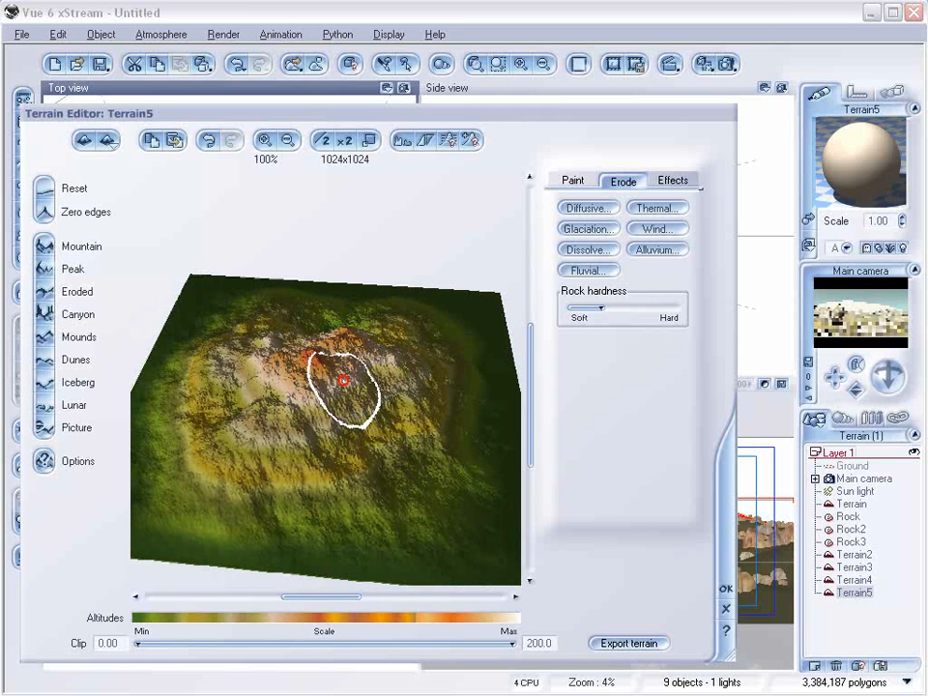
{"action": "mouse_move", "coordinate": [383, 383]}
{"action": "right_mouse_down"}
{"action": "mouse_move", "coordinate": [393, 332]}
{"action": "mouse_move", "coordinate": [406, 372]}
{"action": "right_mouse_up"}
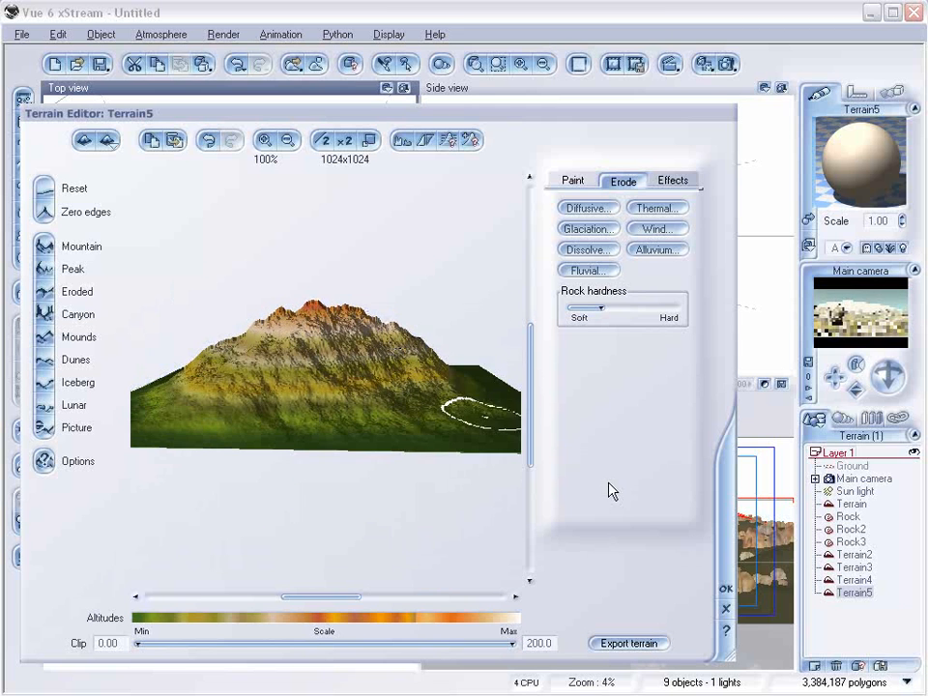
{"action": "left_click", "coordinate": [725, 588]}
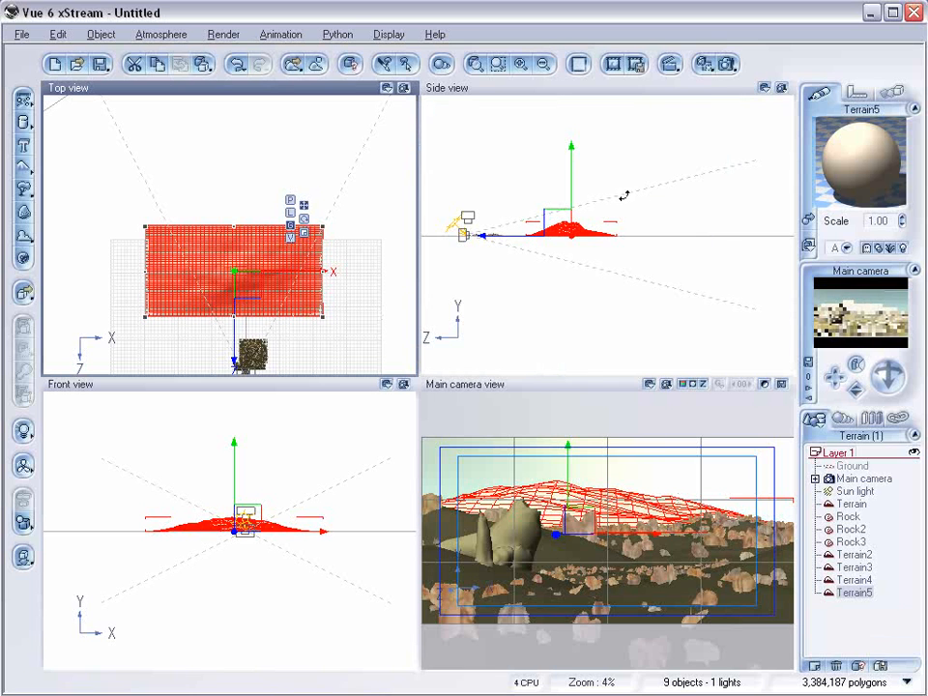
Run a brief test render of the distant mountain, close it, and narrow the fifth terrain along X
{"action": "left_click", "coordinate": [715, 62]}
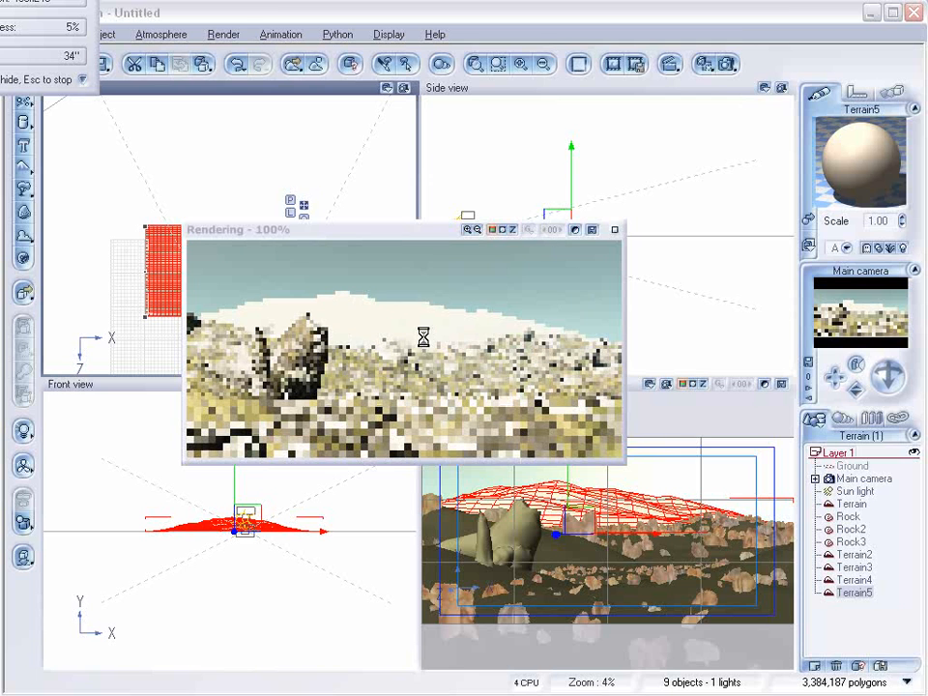
{"action": "key", "text": "Escape"}
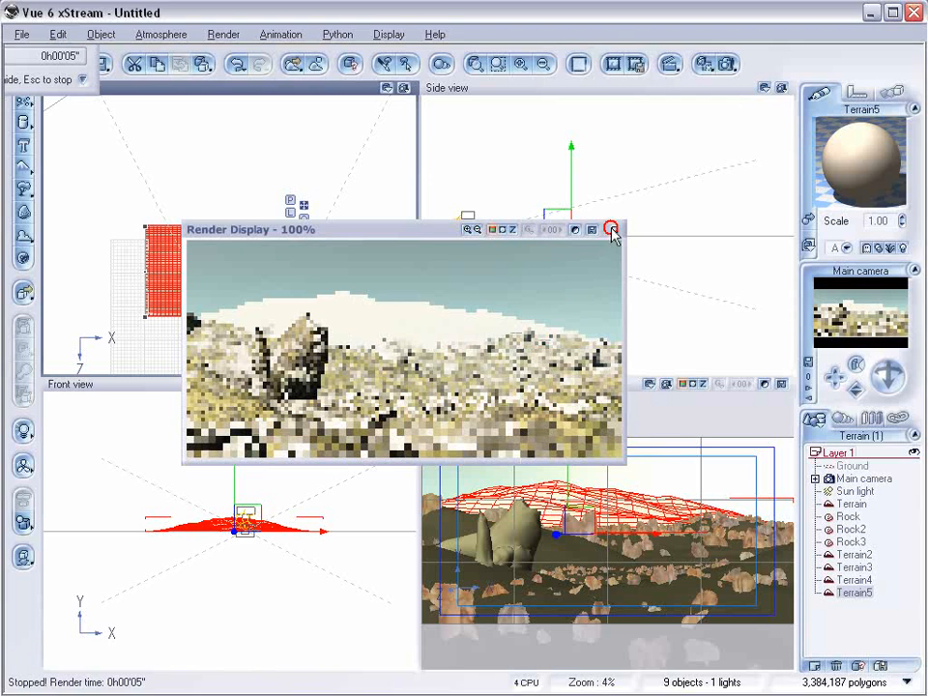
{"action": "left_click", "coordinate": [615, 229]}
{"action": "left_click_drag", "start_coordinate": [316, 271], "coordinate": [237, 283]}
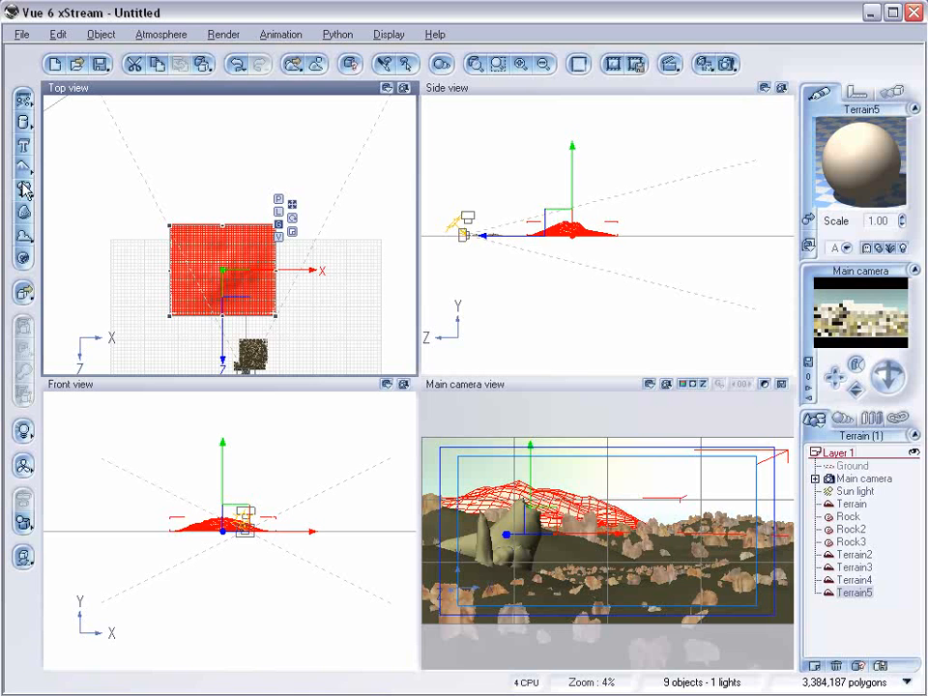
Add a sixth terrain, enlarge it into a wide mountain, and place it behind the fifth terrain in the top view
{"action": "left_click", "coordinate": [23, 167]}
{"action": "left_click_drag", "start_coordinate": [300, 179], "coordinate": [394, 260]}
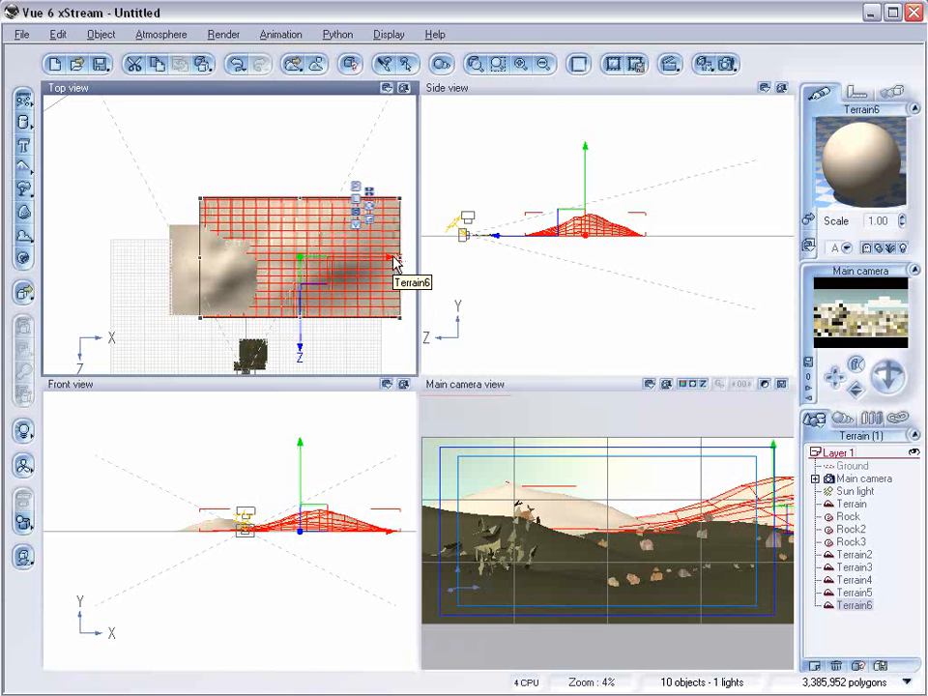
{"action": "left_click_drag", "start_coordinate": [325, 273], "coordinate": [300, 295]}
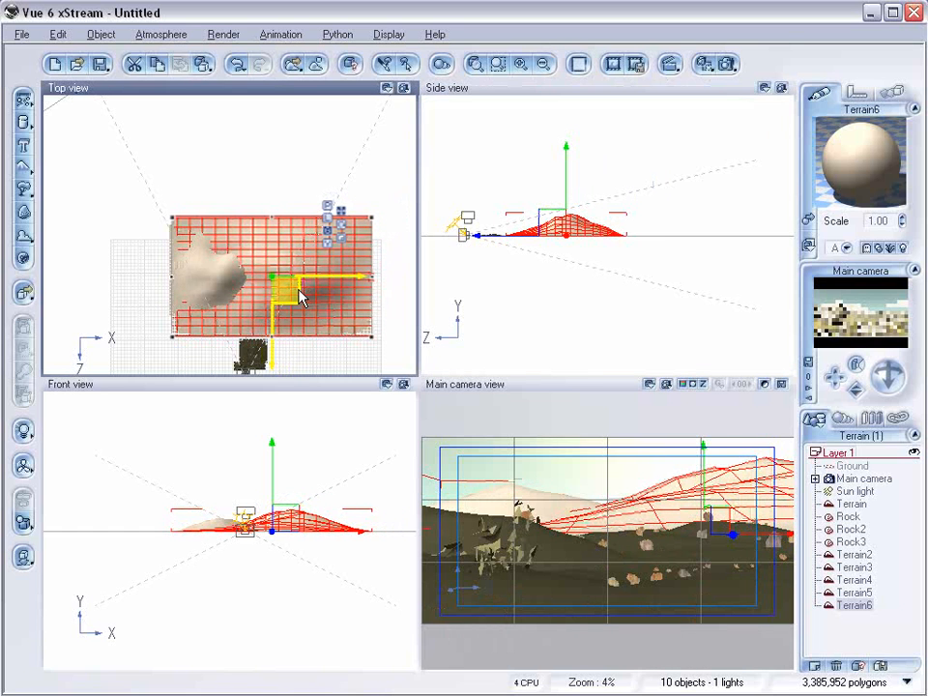
{"action": "left_click_drag", "start_coordinate": [274, 278], "coordinate": [252, 244]}
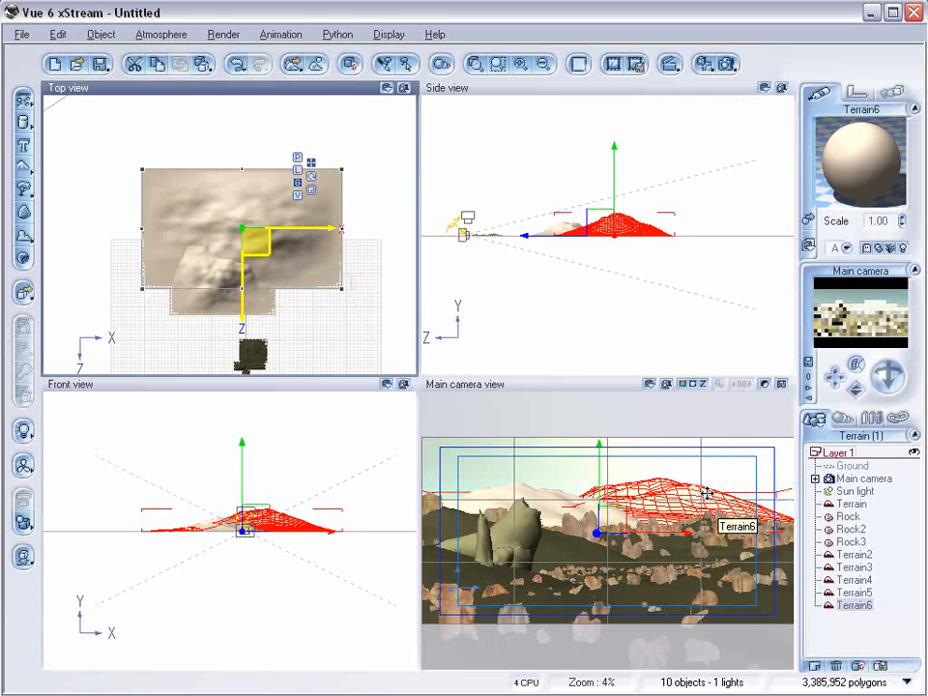
{"action": "left_click_drag", "start_coordinate": [269, 237], "coordinate": [284, 225]}
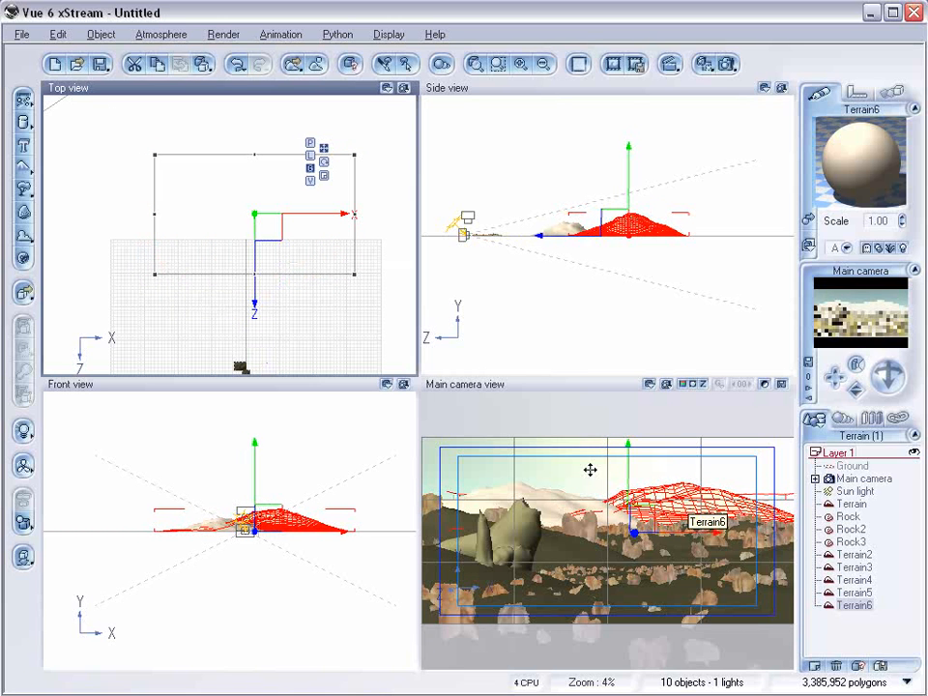
Assign the Blacksnowmountains material from the Landscapes folder to the fifth and sixth terrains together
{"action": "left_click", "coordinate": [854, 592], "text": "ctrl"}
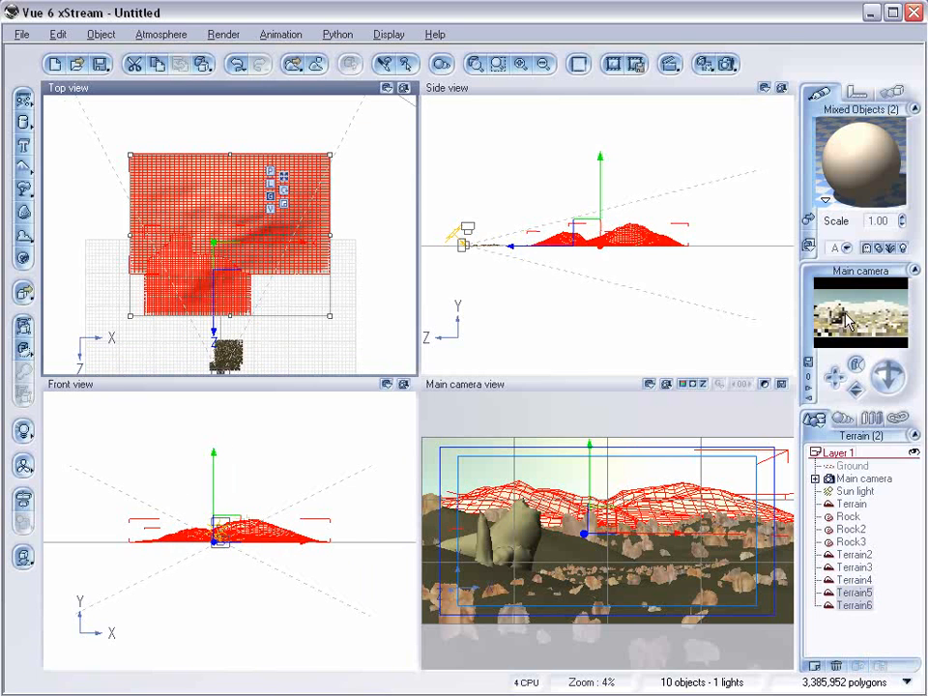
{"action": "left_click", "coordinate": [809, 221]}
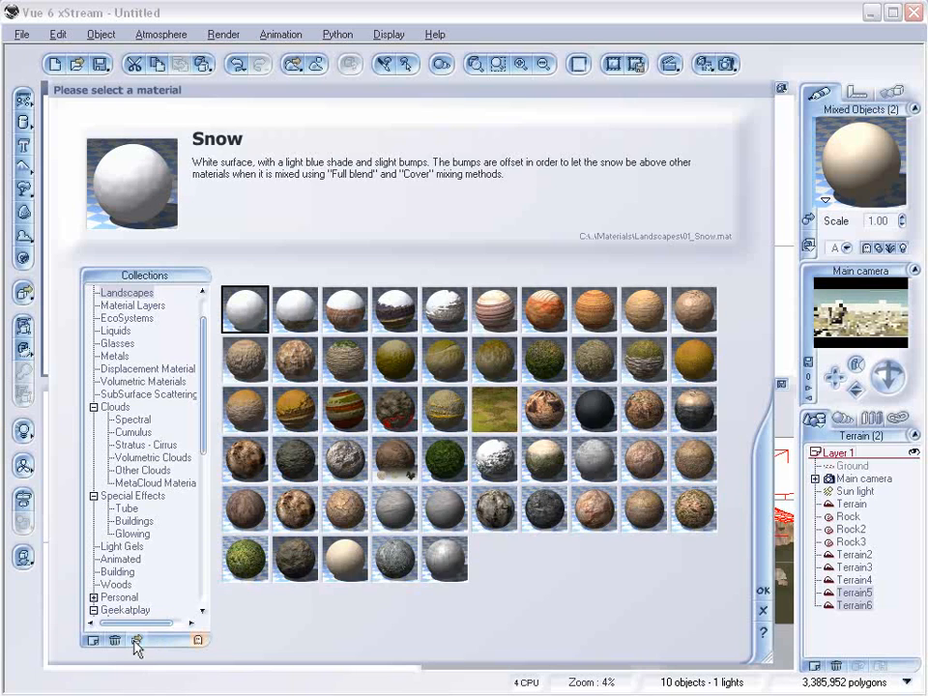
{"action": "left_click", "coordinate": [137, 641]}
{"action": "left_click", "coordinate": [600, 151]}
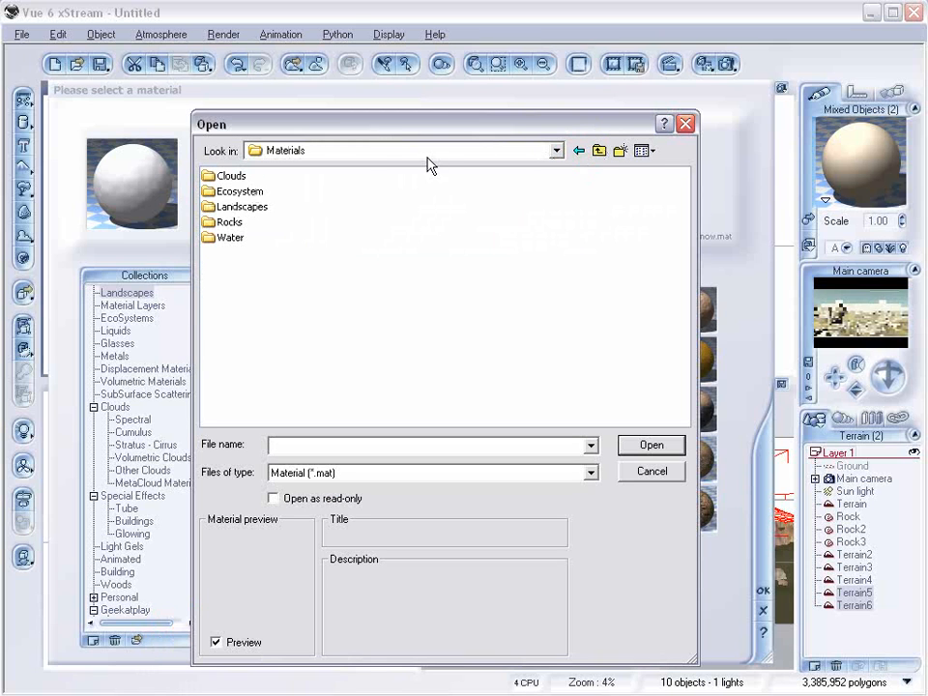
{"action": "double_click", "coordinate": [242, 207]}
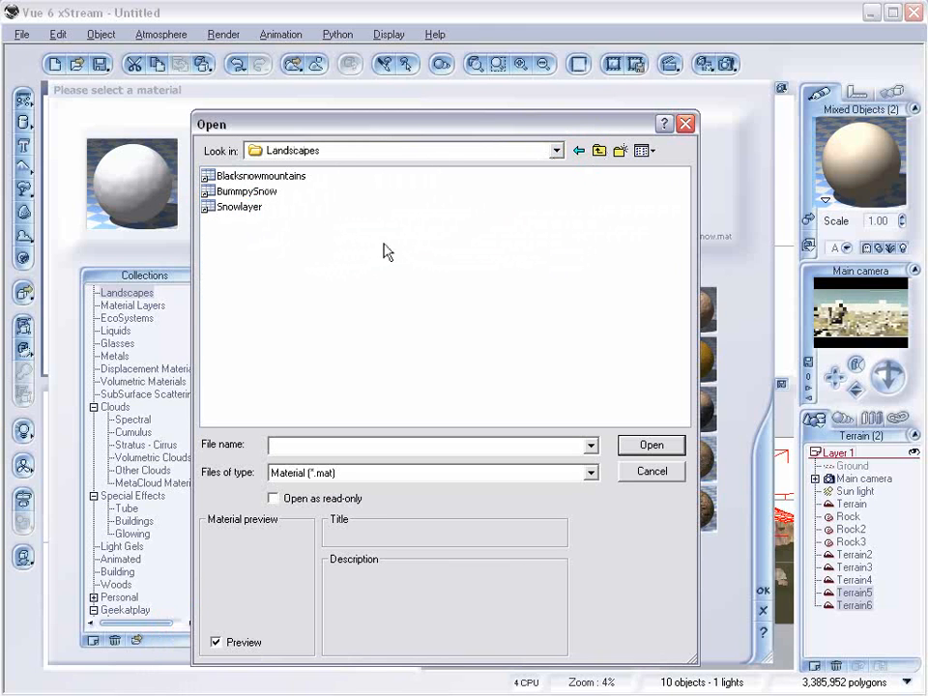
{"action": "left_click", "coordinate": [280, 176]}
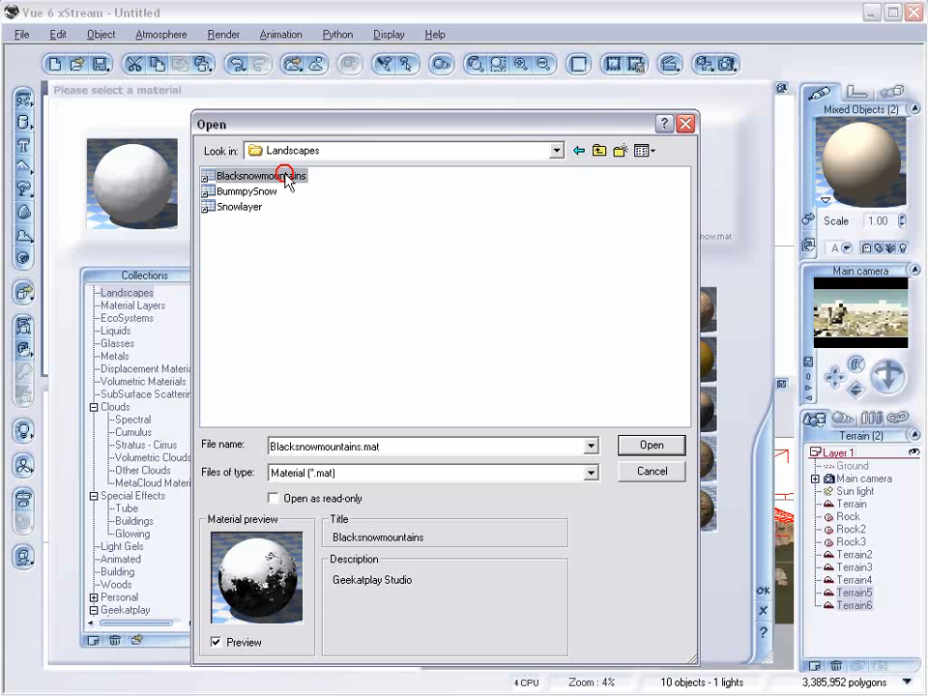
{"action": "left_click", "coordinate": [659, 449]}
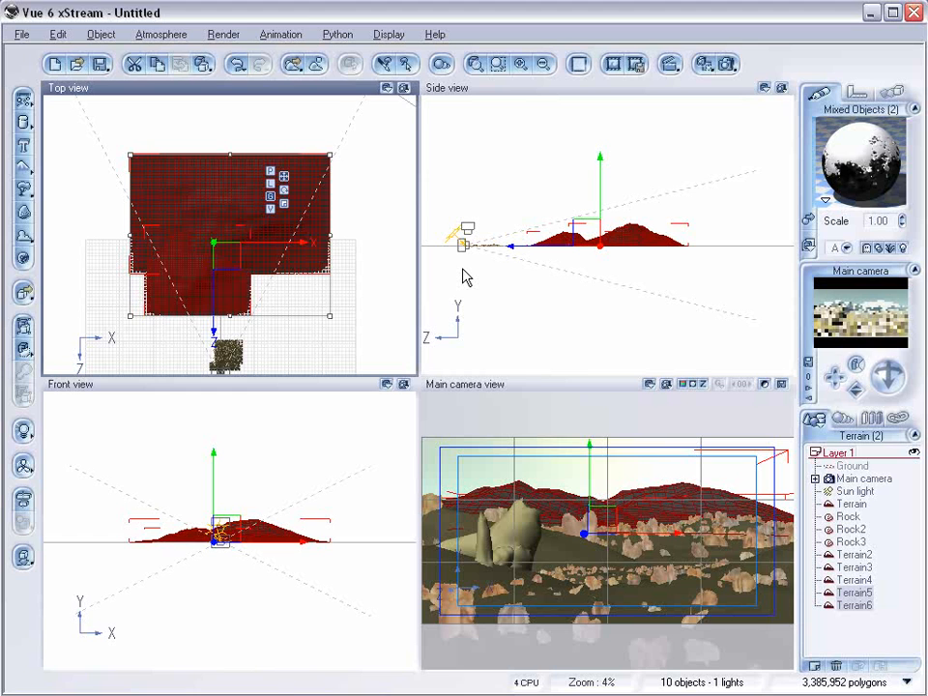
Run a brief test render of the snowy mountains, stop it, and close the render
{"action": "left_click", "coordinate": [725, 64]}
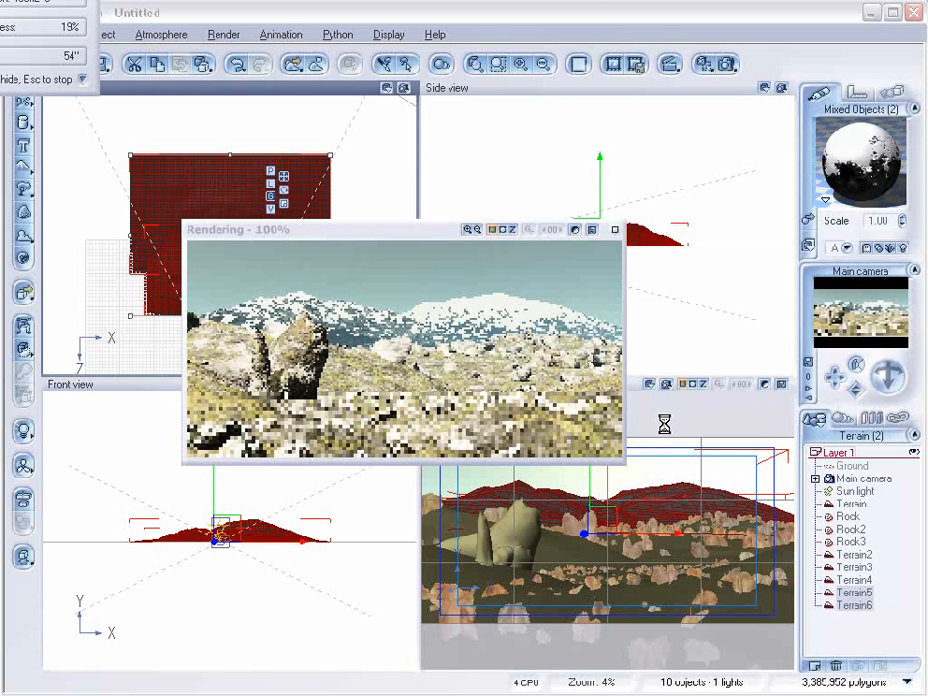
{"action": "key", "text": "Escape"}
{"action": "left_click", "coordinate": [615, 229]}
Edit the foreground Terrain's OldRock material and add a second EcoSystem layer above the rock EcoSystem layer
{"action": "left_click", "coordinate": [850, 504]}
{"action": "left_click", "coordinate": [898, 248]}
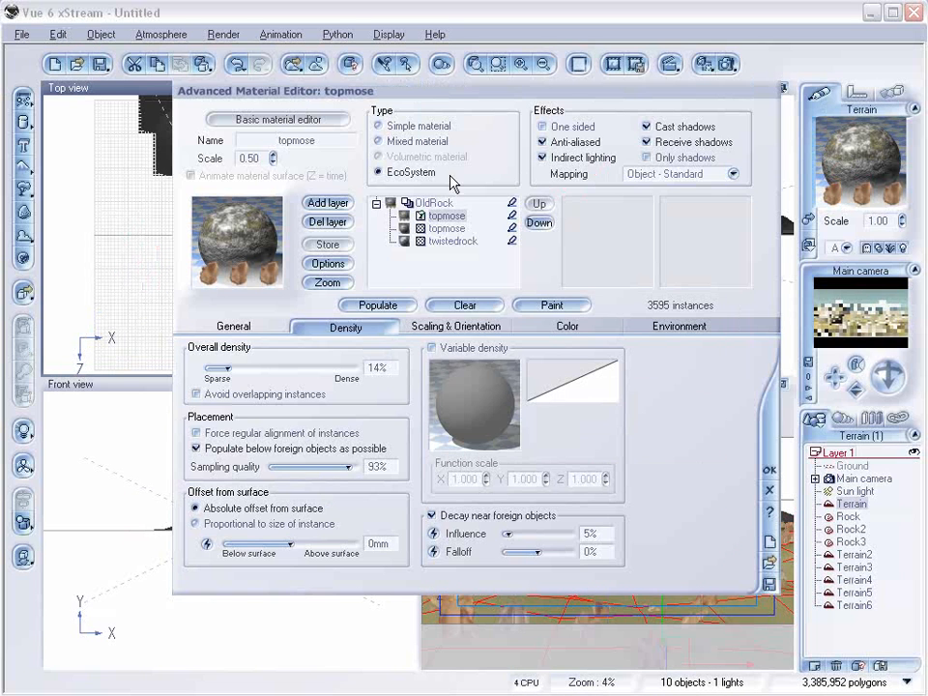
{"action": "left_click", "coordinate": [437, 228]}
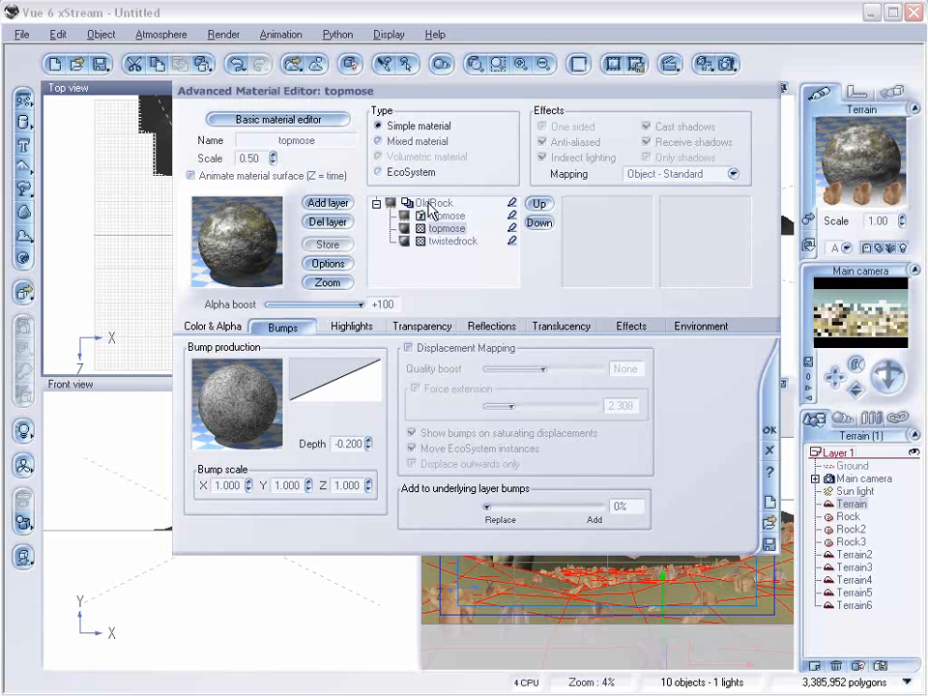
{"action": "left_click", "coordinate": [380, 173]}
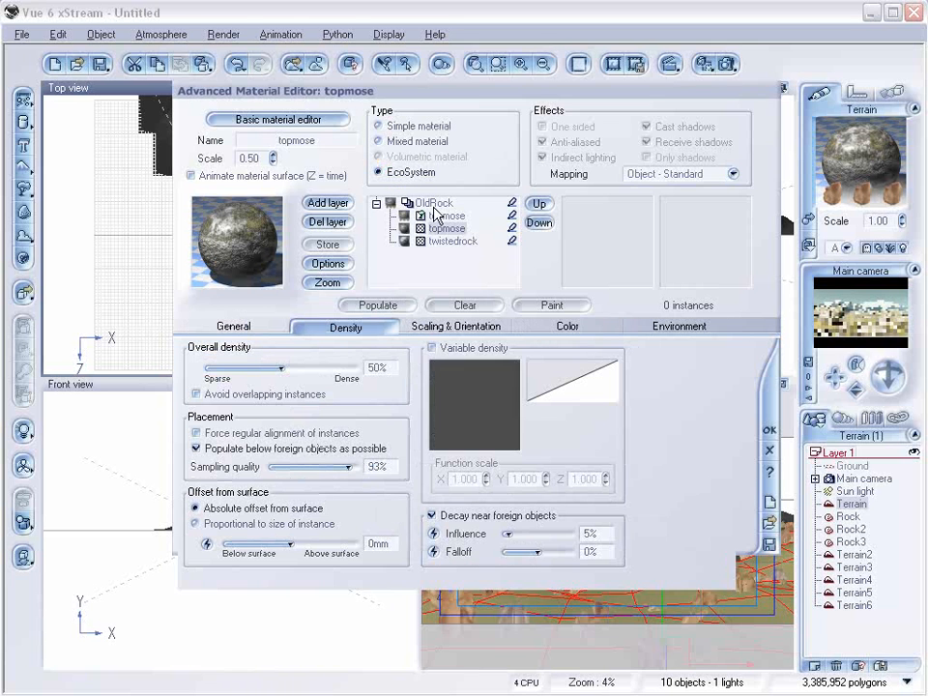
{"action": "left_click", "coordinate": [447, 216]}
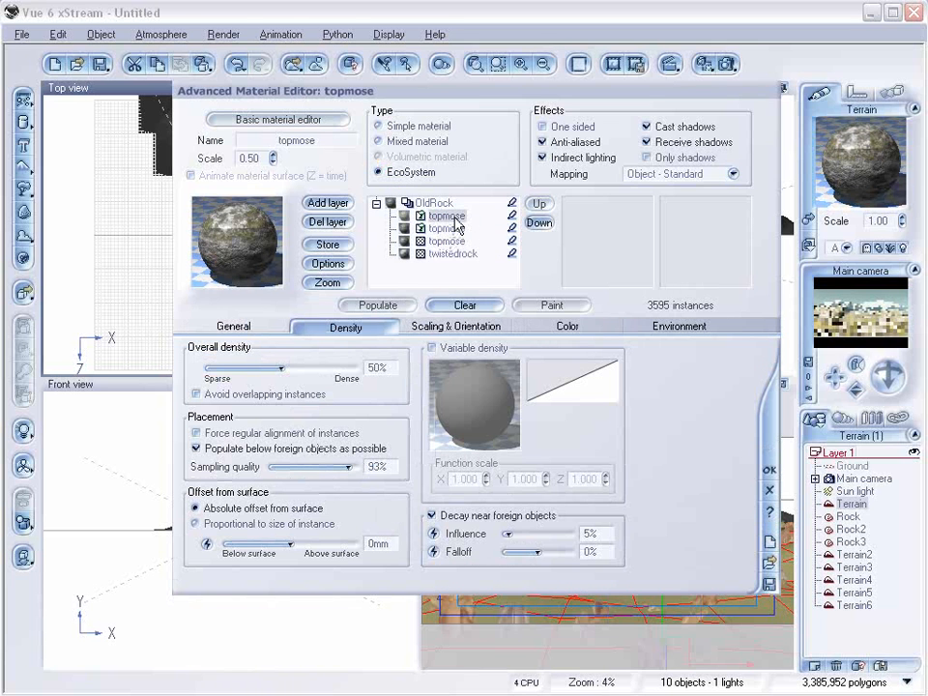
Add the Long Grass yellow plant from the Grasses - Plants collection to the new EcoSystem layer's population
{"action": "left_click", "coordinate": [249, 328]}
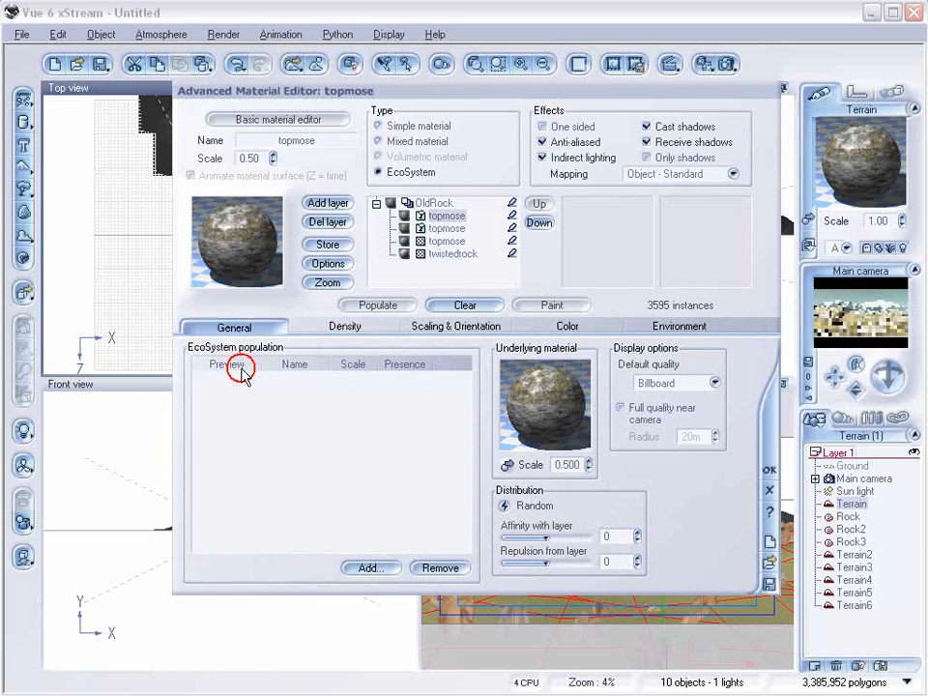
{"action": "left_click", "coordinate": [367, 567]}
{"action": "left_click", "coordinate": [437, 600]}
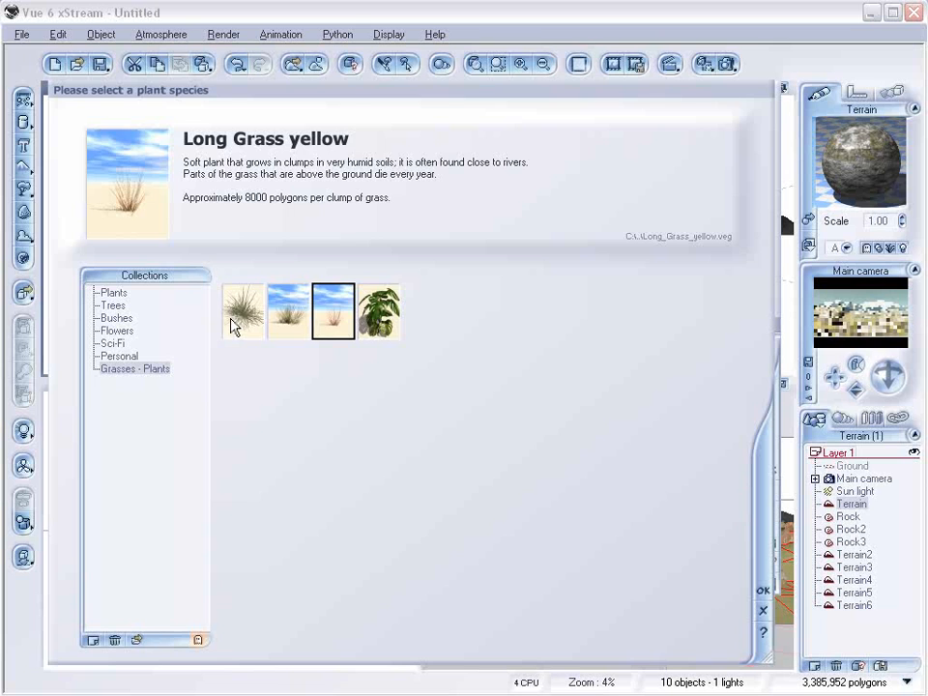
{"action": "left_click", "coordinate": [238, 322]}
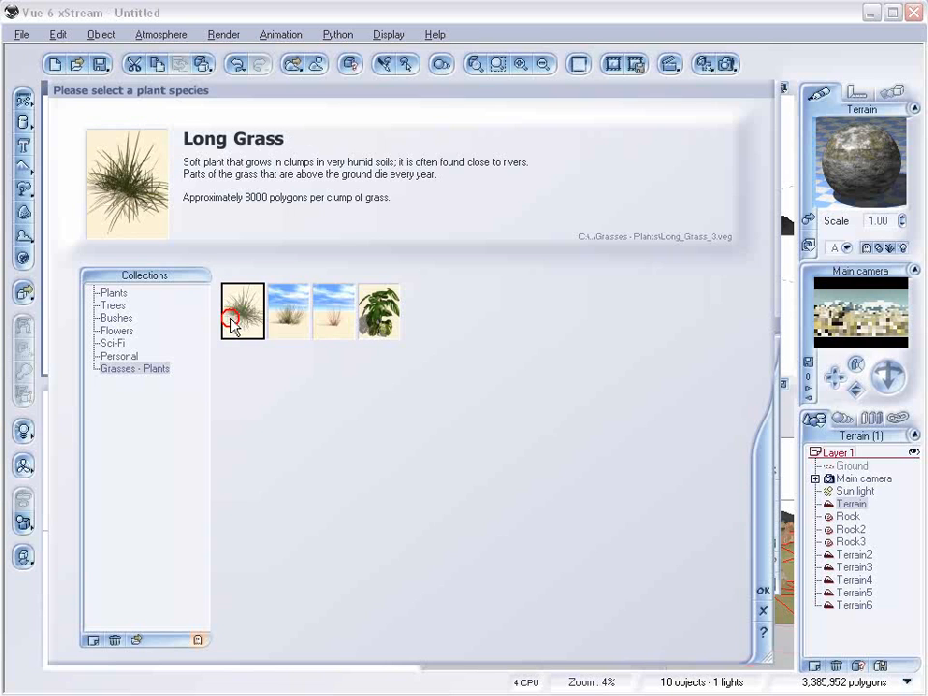
{"action": "left_click", "coordinate": [337, 314]}
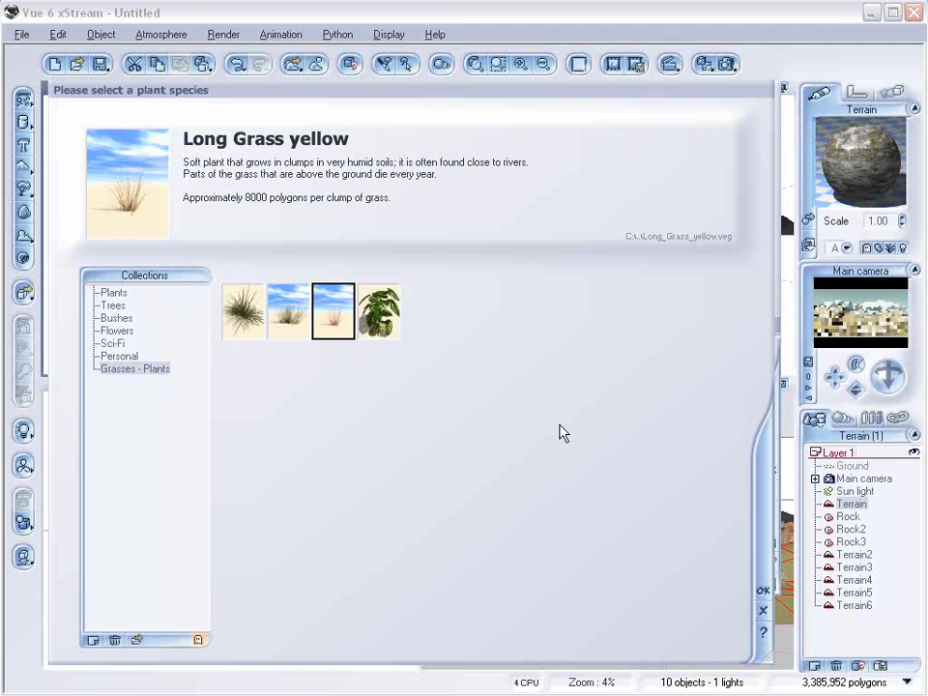
{"action": "left_click", "coordinate": [763, 591]}
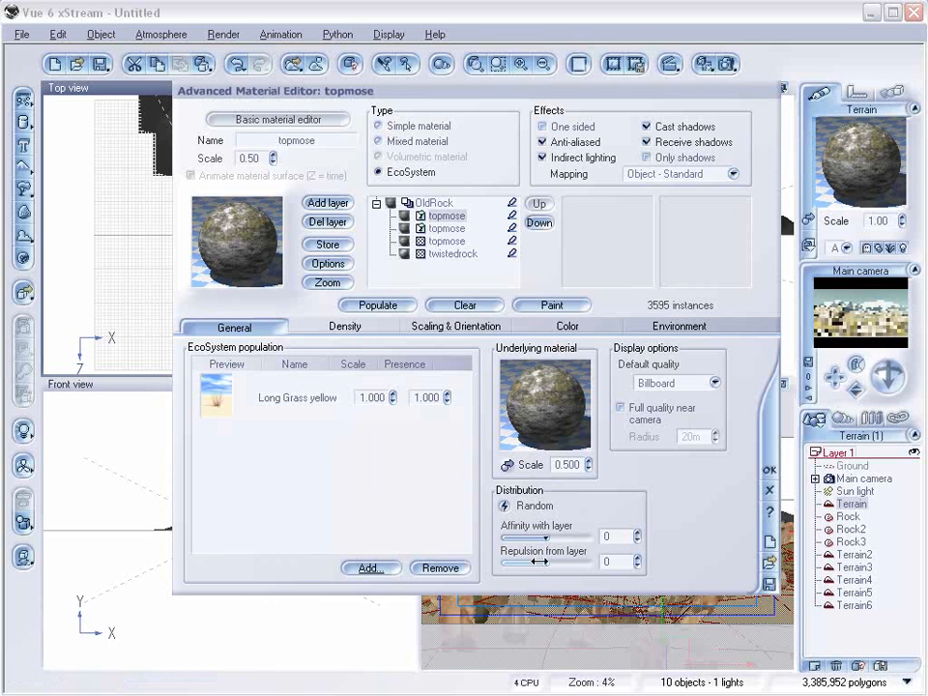
Set the grass layer's repulsion from layer to 45 and check the rock layer beneath it
{"action": "mouse_move", "coordinate": [574, 560]}
{"action": "left_mouse_down"}
{"action": "mouse_move", "coordinate": [560, 564]}
{"action": "mouse_move", "coordinate": [568, 564]}
{"action": "left_mouse_up"}
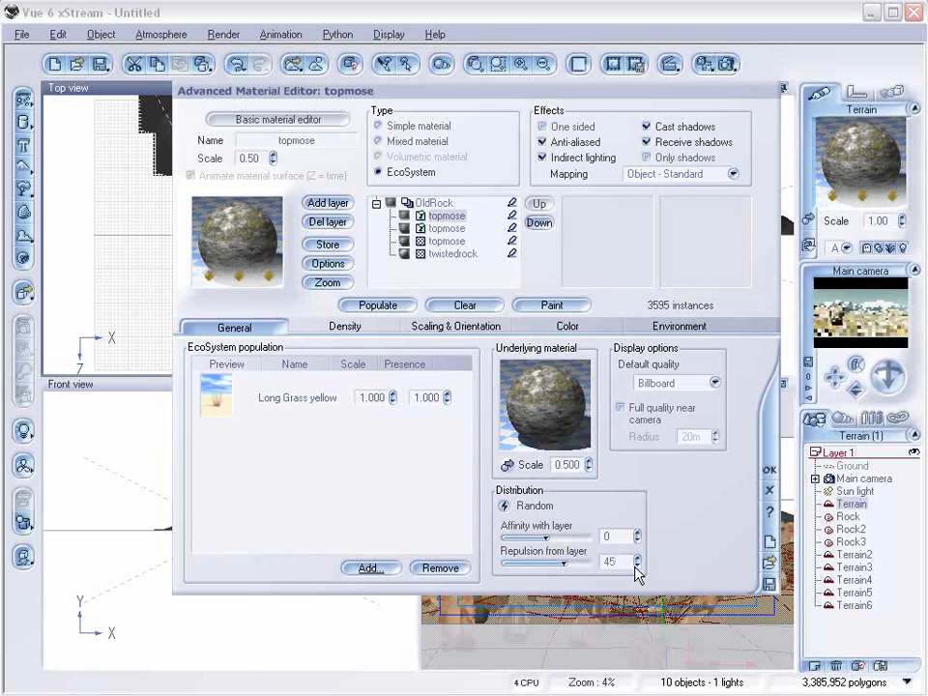
{"action": "left_click", "coordinate": [441, 230]}
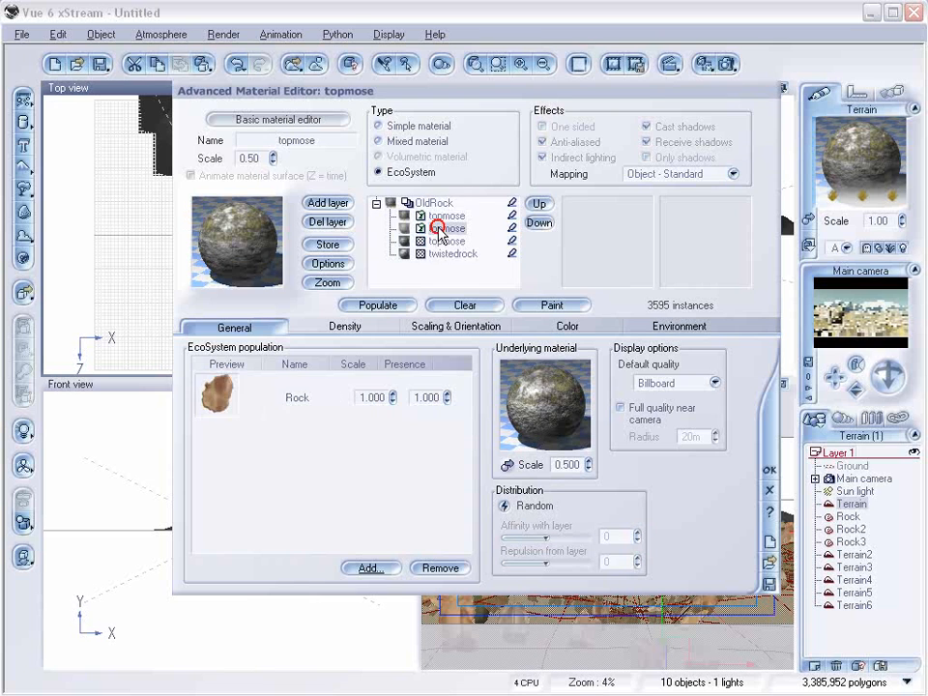
{"action": "left_click", "coordinate": [444, 215]}
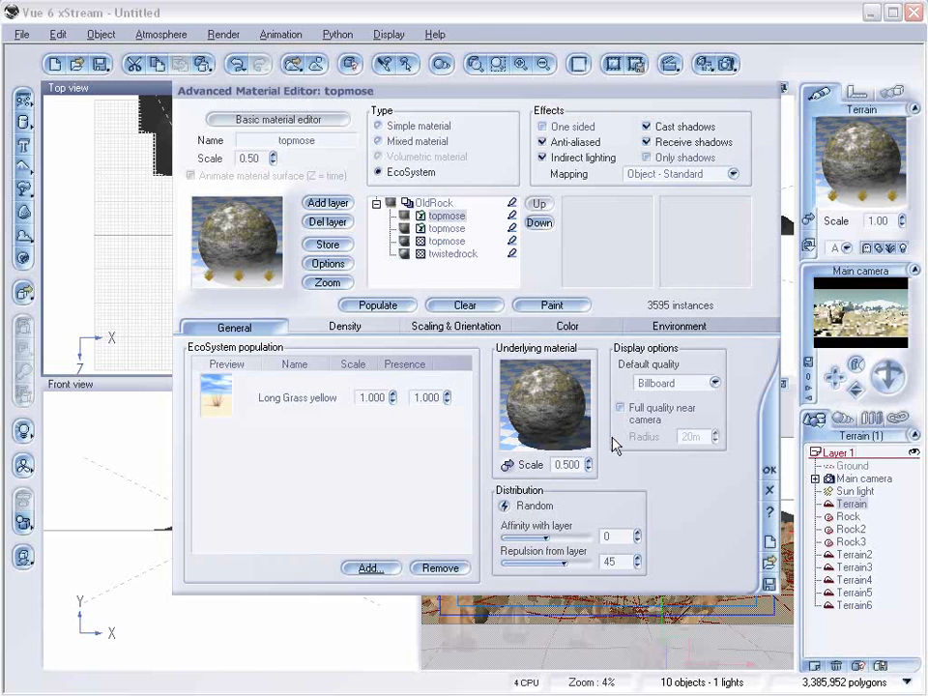
Set the grass layer's overall density to 99% and its overall scaling to 0.186
{"action": "left_click", "coordinate": [344, 327]}
{"action": "mouse_move", "coordinate": [352, 369]}
{"action": "left_mouse_down"}
{"action": "mouse_move", "coordinate": [327, 368]}
{"action": "mouse_move", "coordinate": [355, 374]}
{"action": "left_mouse_up"}
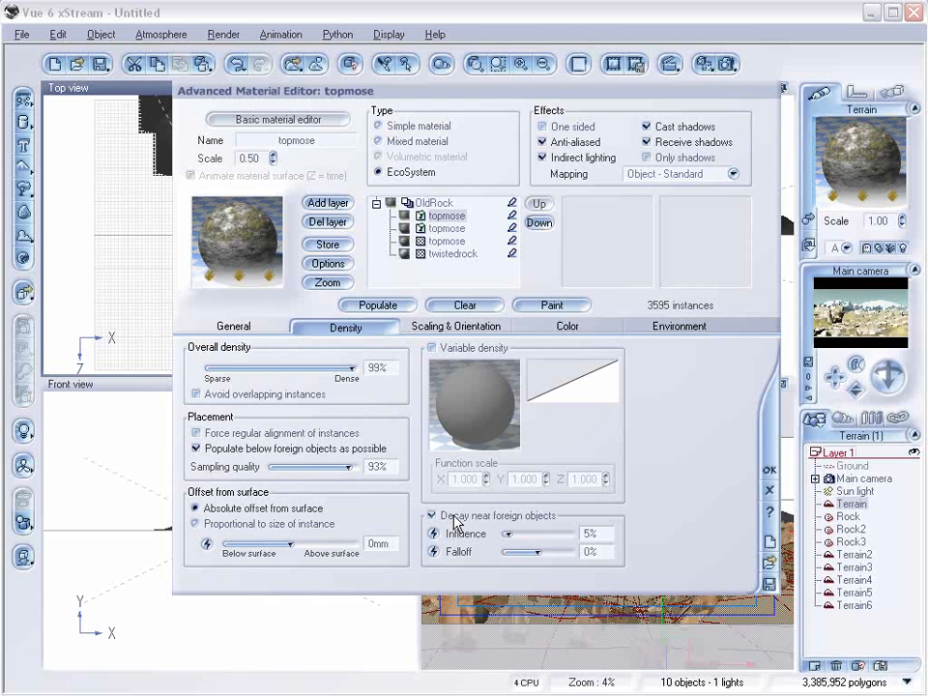
{"action": "left_click", "coordinate": [439, 328]}
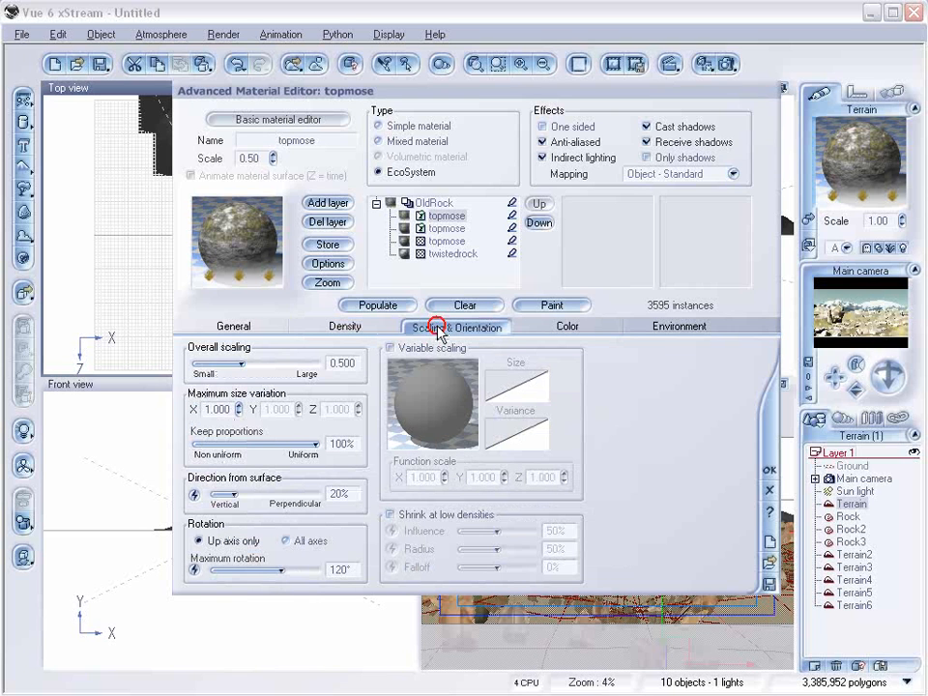
{"action": "left_click_drag", "start_coordinate": [299, 366], "coordinate": [284, 365]}
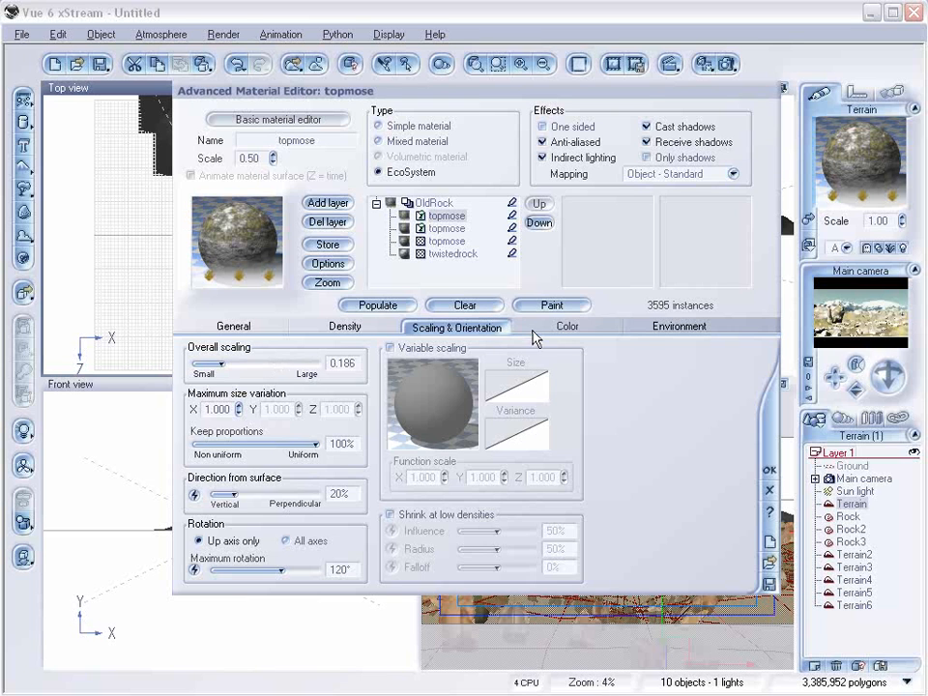
Set the grass layer's overall color to muted brown (RGB 147, 132, 89), then populate the layer and accept the material
{"action": "left_click", "coordinate": [565, 327]}
{"action": "right_click", "coordinate": [373, 369]}
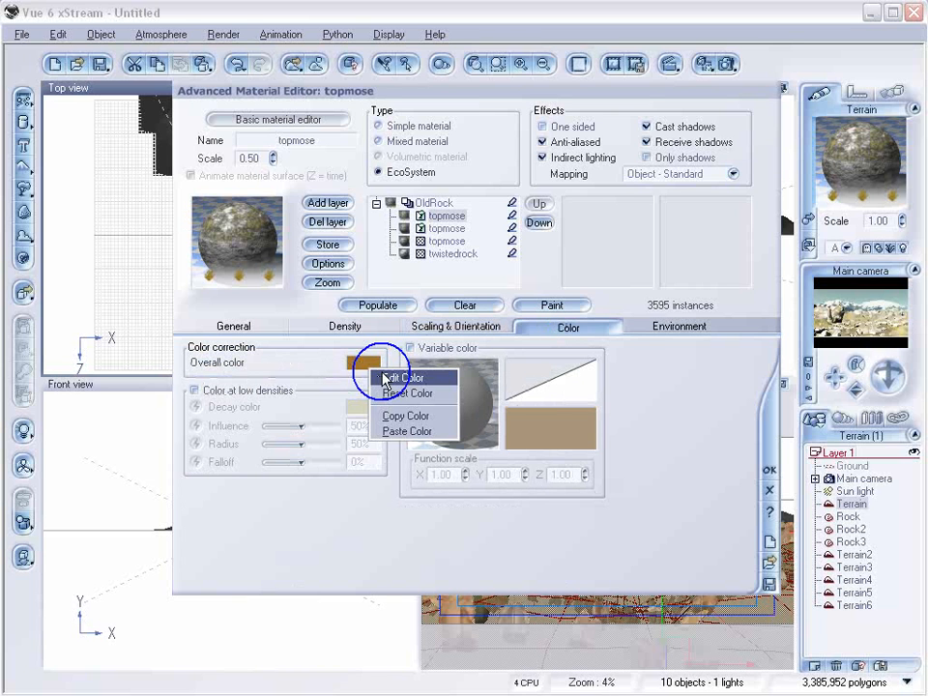
{"action": "left_click", "coordinate": [397, 378]}
{"action": "left_click_drag", "start_coordinate": [385, 232], "coordinate": [385, 271]}
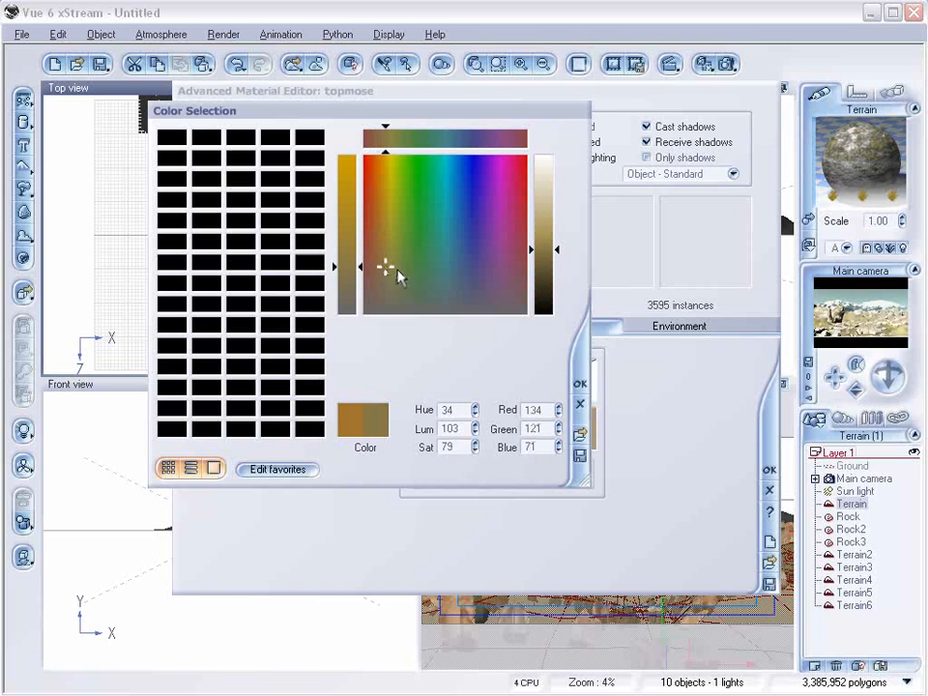
{"action": "mouse_move", "coordinate": [553, 254]}
{"action": "left_mouse_down"}
{"action": "mouse_move", "coordinate": [555, 237]}
{"action": "mouse_move", "coordinate": [550, 248]}
{"action": "left_mouse_up"}
{"action": "left_click_drag", "start_coordinate": [385, 271], "coordinate": [384, 279]}
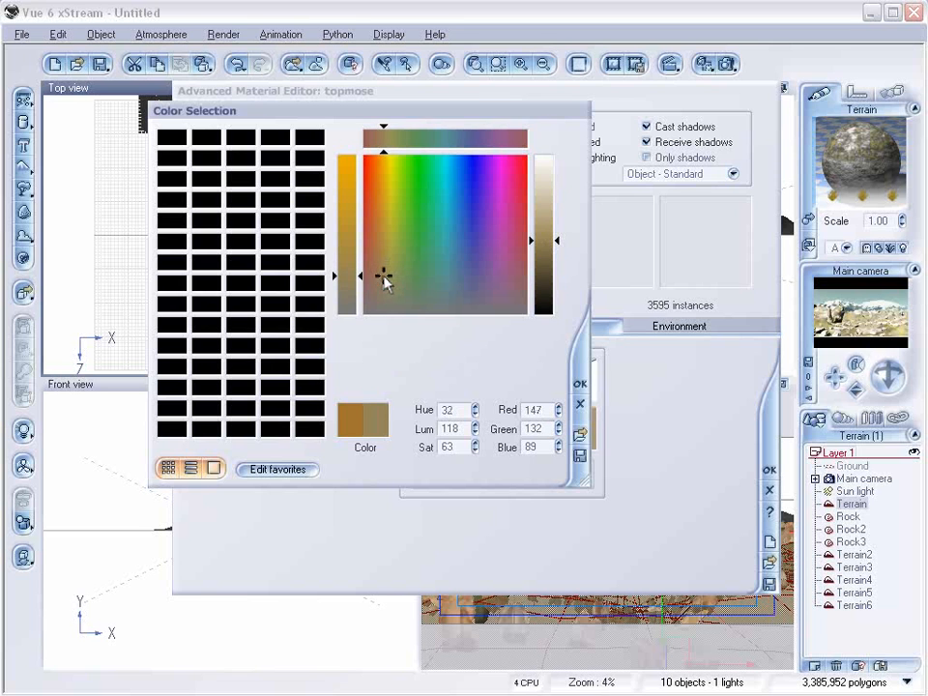
{"action": "left_click", "coordinate": [581, 385]}
{"action": "left_click", "coordinate": [378, 305]}
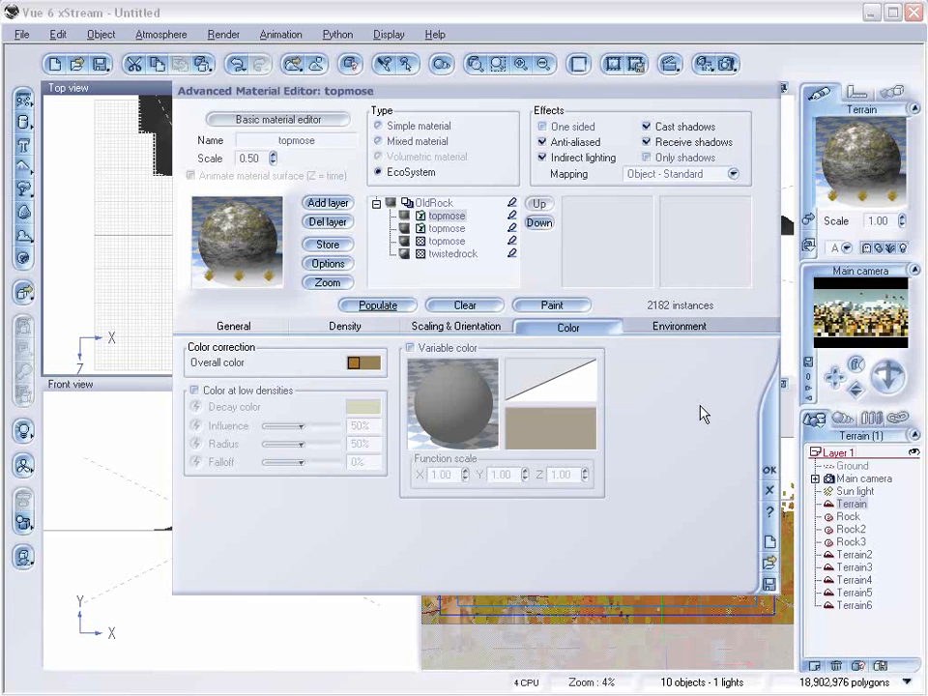
{"action": "left_click", "coordinate": [769, 470]}
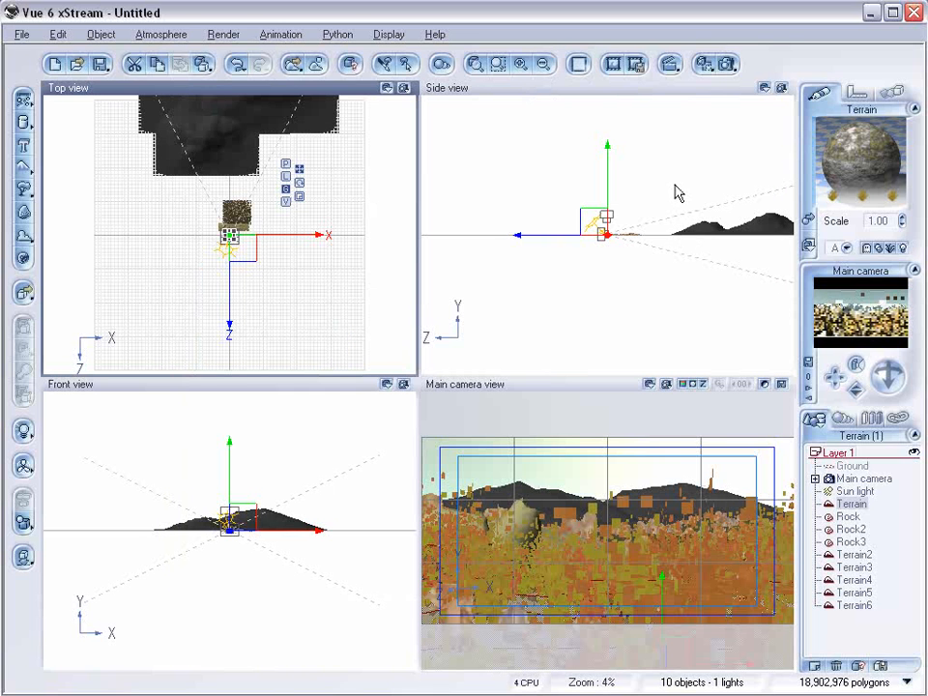
Move the main camera back along Z in the side view and raise it slightly above the grass
{"action": "left_click", "coordinate": [864, 478]}
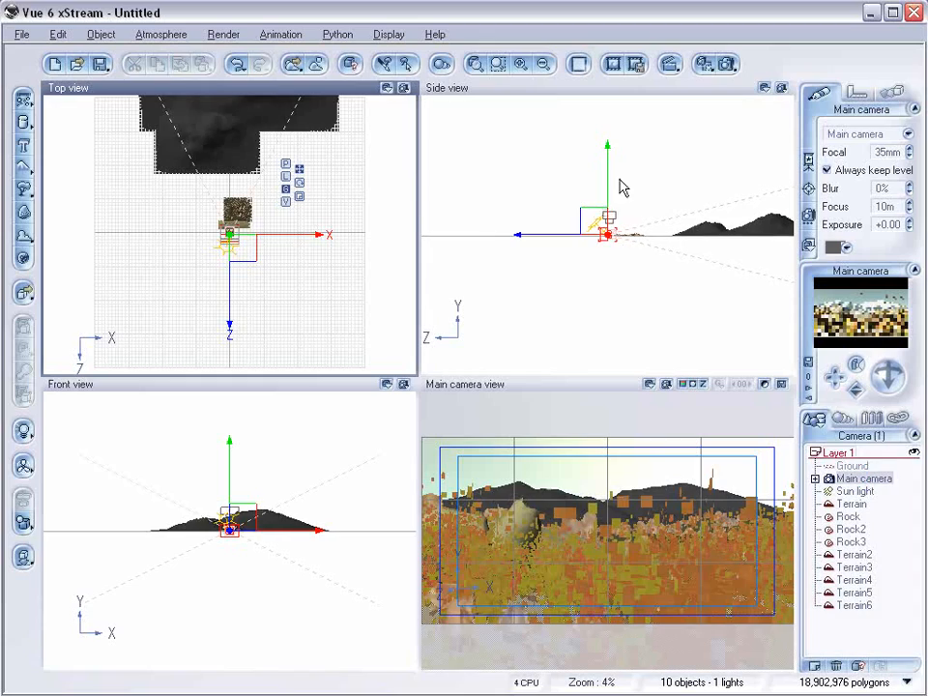
{"action": "scroll", "coordinate": [585, 238], "scroll_direction": "up", "scroll_amount": 4}
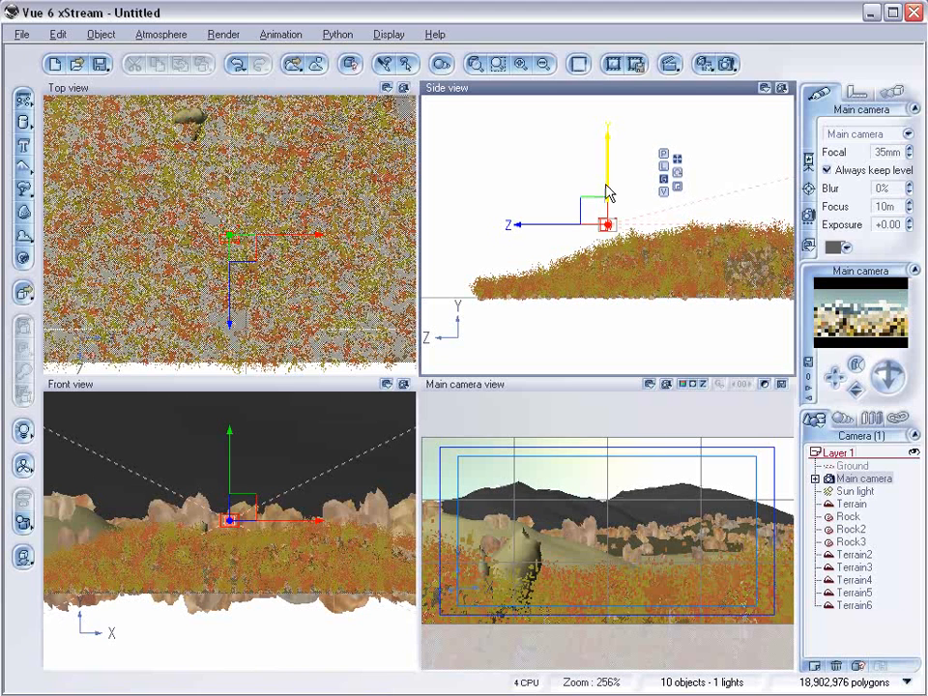
{"action": "left_click_drag", "start_coordinate": [600, 208], "coordinate": [556, 220]}
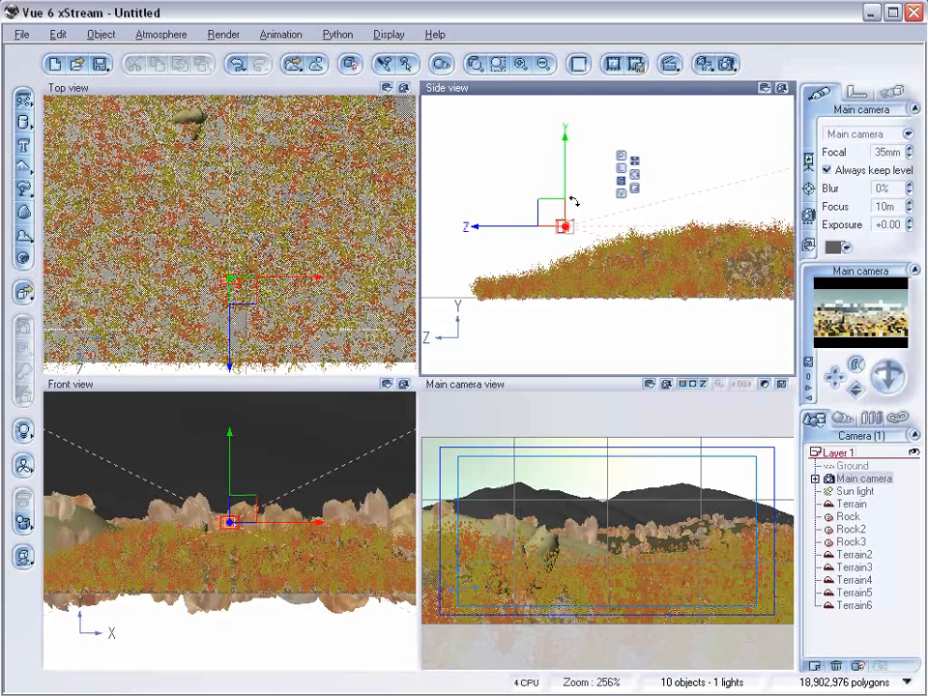
{"action": "left_click_drag", "start_coordinate": [569, 176], "coordinate": [573, 203]}
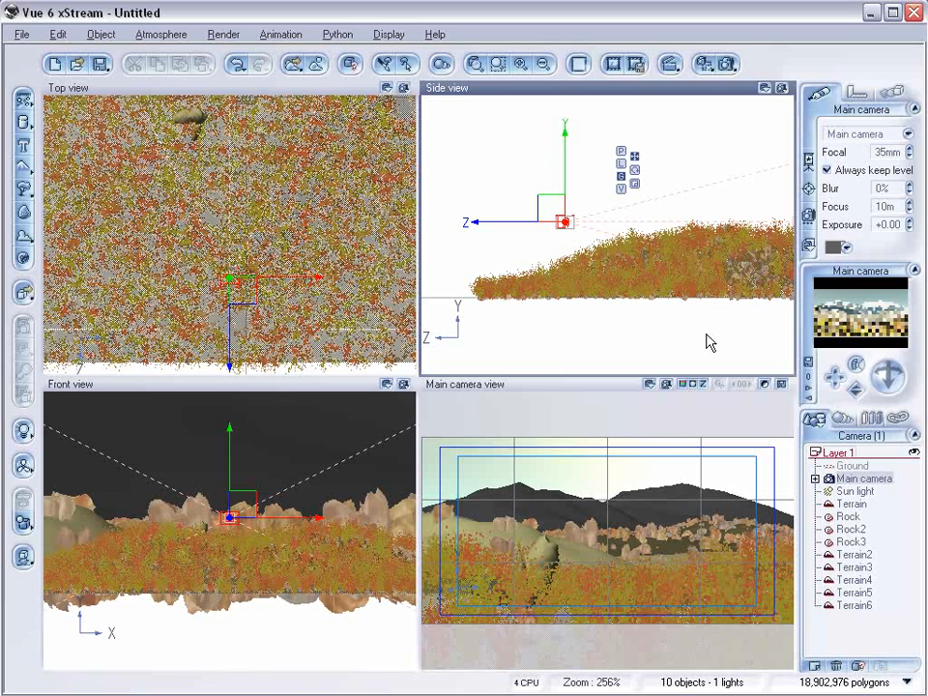
Turn the main camera slightly toward positive X and tilt it down a little
{"action": "mouse_move", "coordinate": [888, 377]}
{"action": "left_mouse_down"}
{"action": "mouse_move", "coordinate": [885, 386]}
{"action": "mouse_move", "coordinate": [888, 377]}
{"action": "left_mouse_up"}
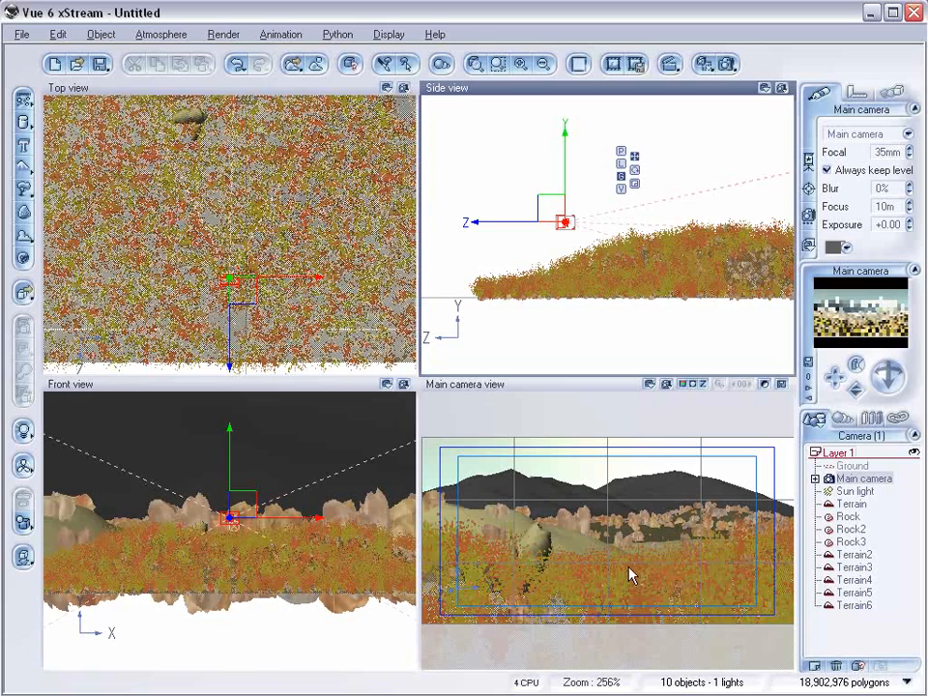
In the foreground Terrain's material, set the grass layer's overall density to 87% and overall scaling to 0.160, then populate it
{"action": "double_click", "coordinate": [834, 504]}
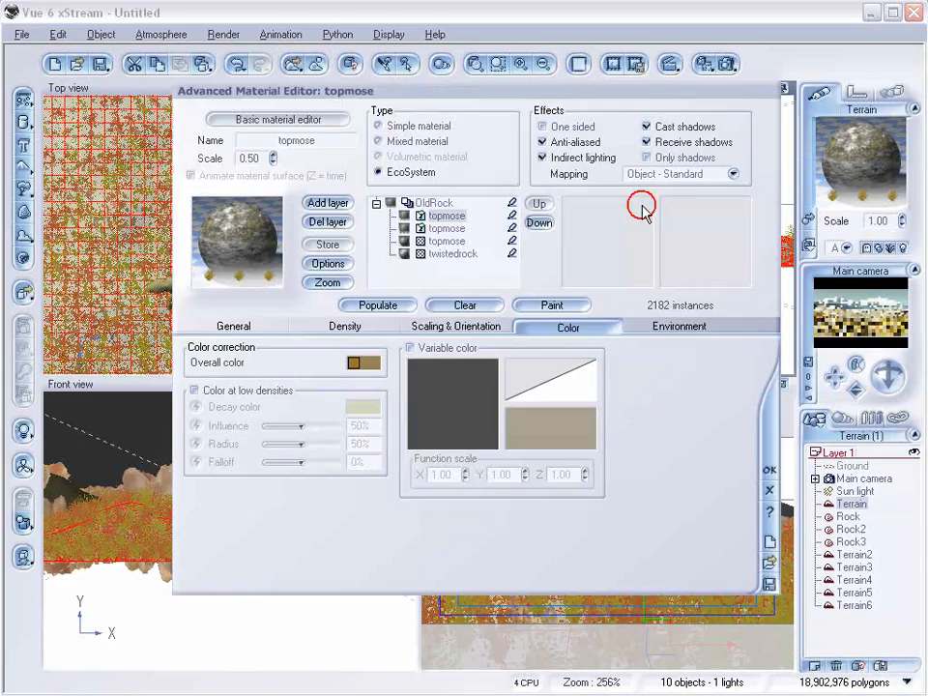
{"action": "left_click", "coordinate": [337, 329]}
{"action": "mouse_move", "coordinate": [324, 366]}
{"action": "left_mouse_down"}
{"action": "mouse_move", "coordinate": [349, 367]}
{"action": "mouse_move", "coordinate": [339, 367]}
{"action": "left_mouse_up"}
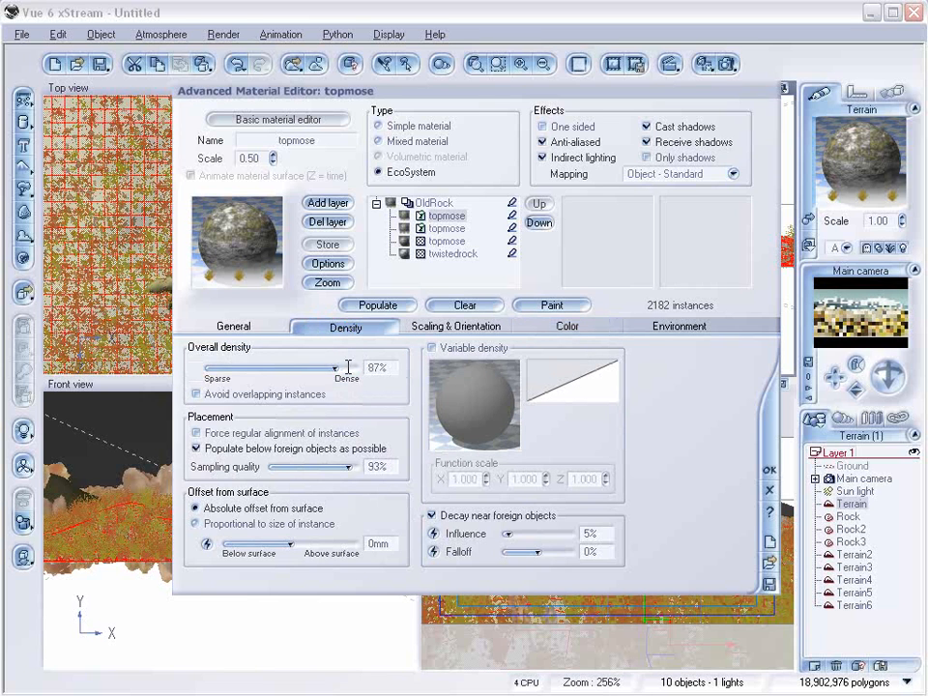
{"action": "left_click", "coordinate": [456, 326]}
{"action": "left_click_drag", "start_coordinate": [272, 363], "coordinate": [268, 364]}
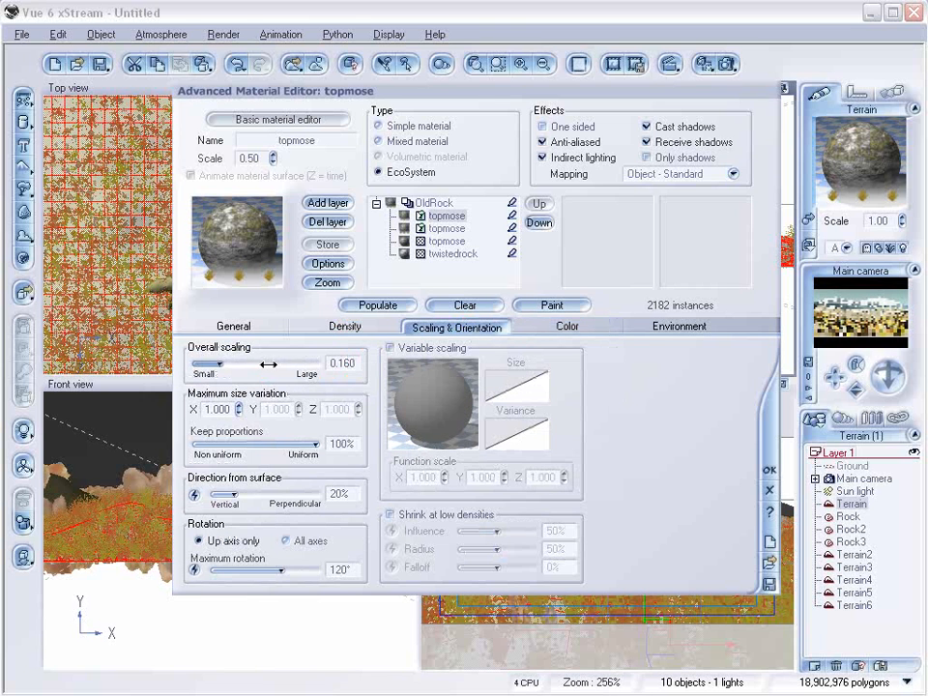
{"action": "left_click", "coordinate": [378, 305]}
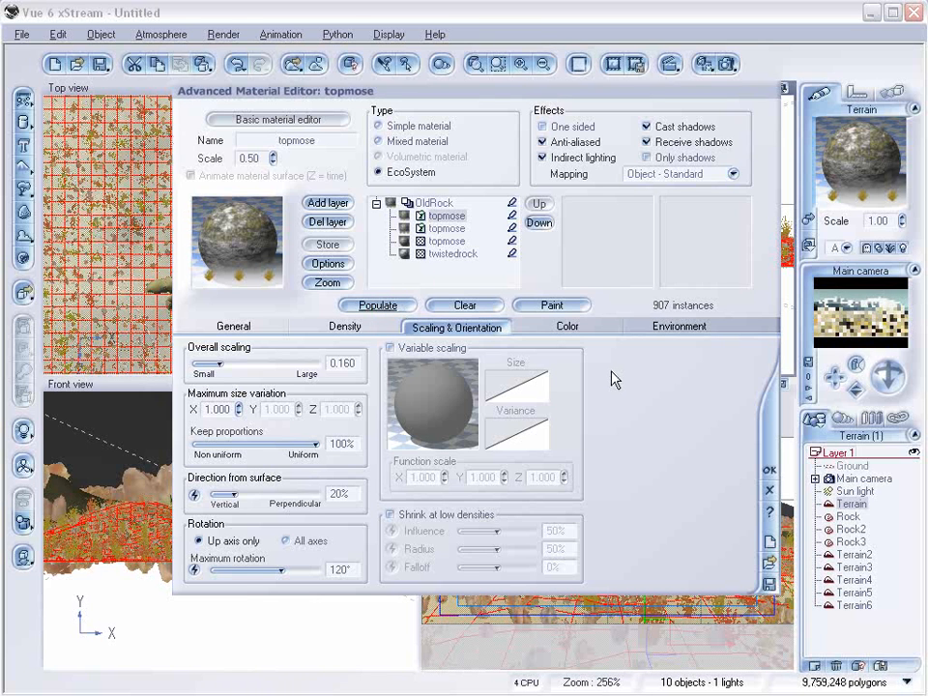
Raise the grass layer's overall density to 91% and then 96%, repopulating the layer after each change
{"action": "left_click", "coordinate": [345, 327]}
{"action": "left_click_drag", "start_coordinate": [332, 368], "coordinate": [339, 368]}
{"action": "left_click", "coordinate": [382, 306]}
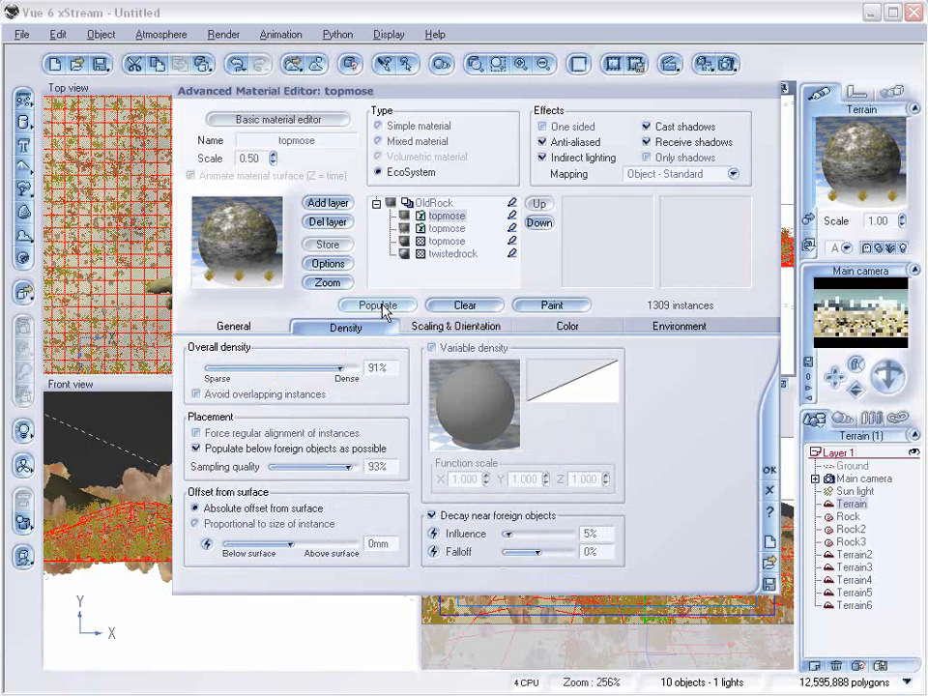
{"action": "left_click_drag", "start_coordinate": [339, 367], "coordinate": [347, 368]}
{"action": "left_click", "coordinate": [387, 307]}
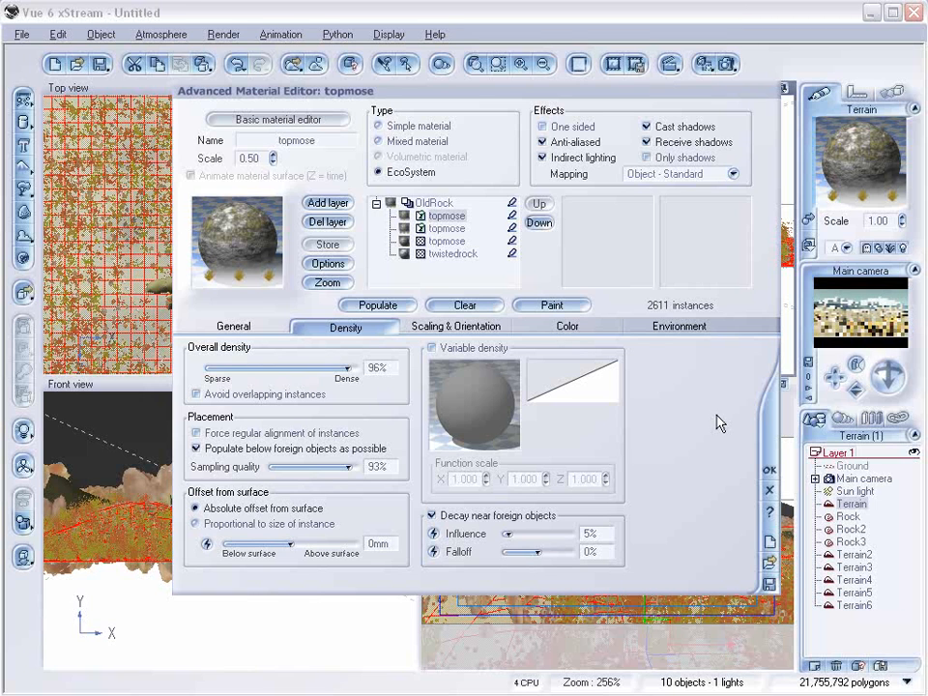
Accept the grass material, run a test render of the main camera view, and close the render
{"action": "left_click", "coordinate": [768, 471]}
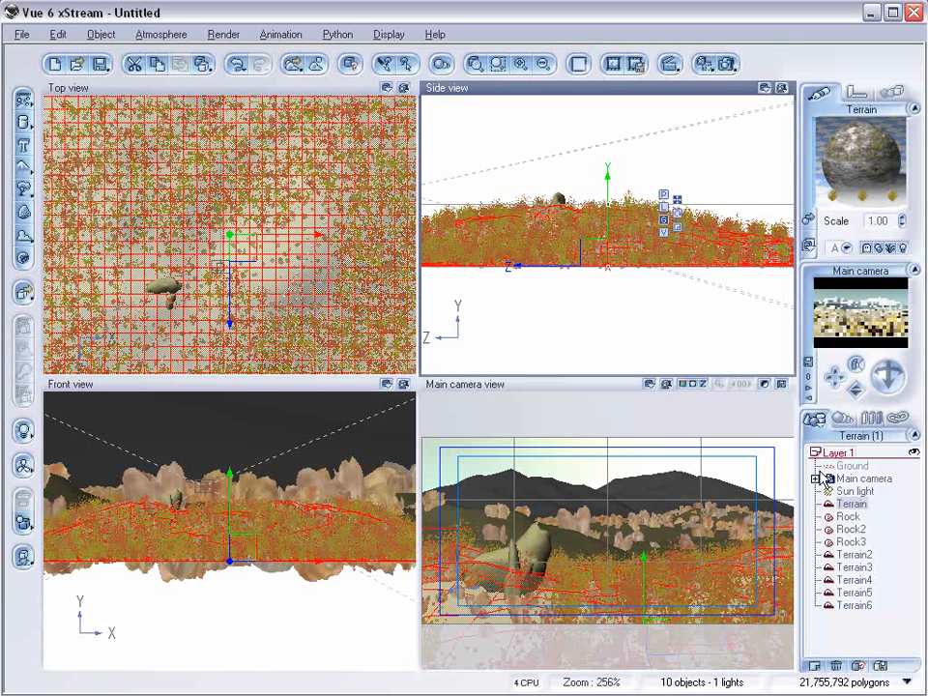
{"action": "left_click", "coordinate": [728, 63]}
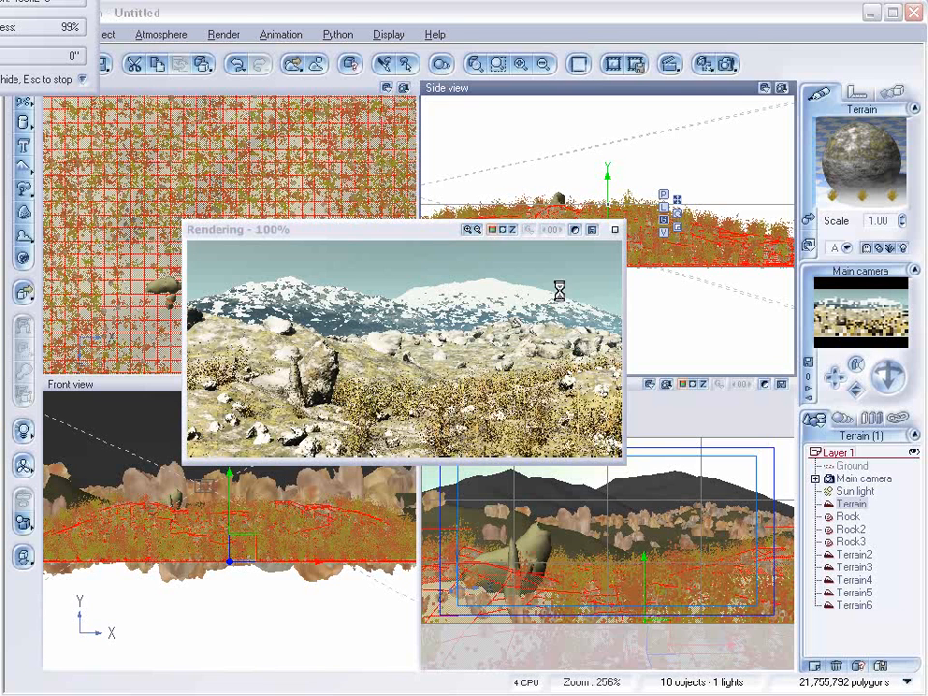
{"action": "left_click", "coordinate": [616, 233]}
Shift the Terrain6 mountain along positive X and slightly toward the camera, then narrow Terrain5 and move it farther back
{"action": "left_click", "coordinate": [854, 605]}
{"action": "scroll", "coordinate": [245, 198], "scroll_direction": "down", "scroll_amount": 5}
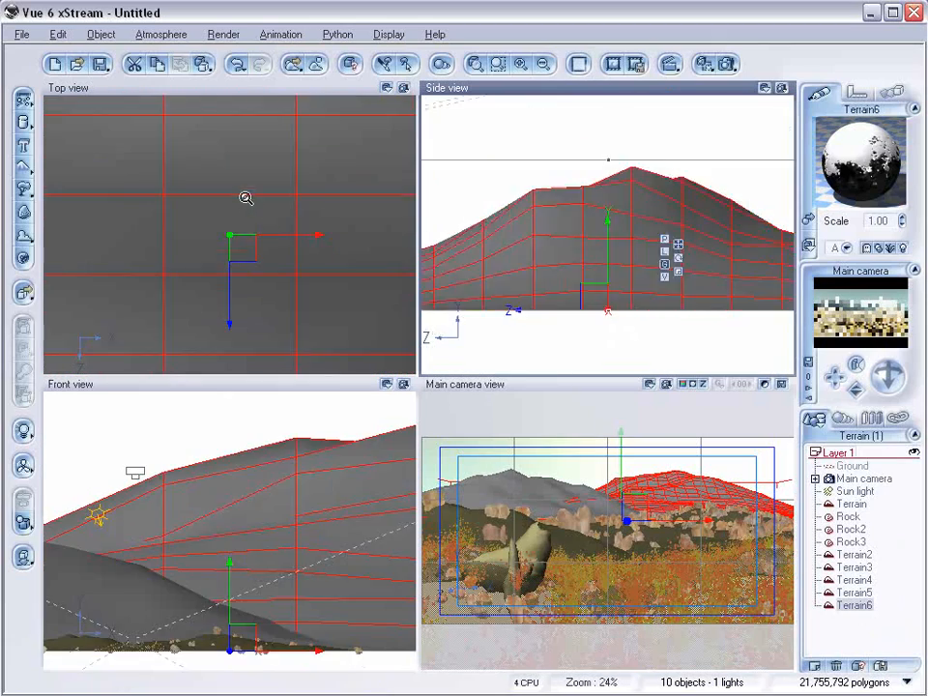
{"action": "scroll", "coordinate": [245, 199], "scroll_direction": "down", "scroll_amount": 5}
{"action": "left_click", "coordinate": [248, 256]}
{"action": "left_click_drag", "start_coordinate": [248, 257], "coordinate": [261, 268]}
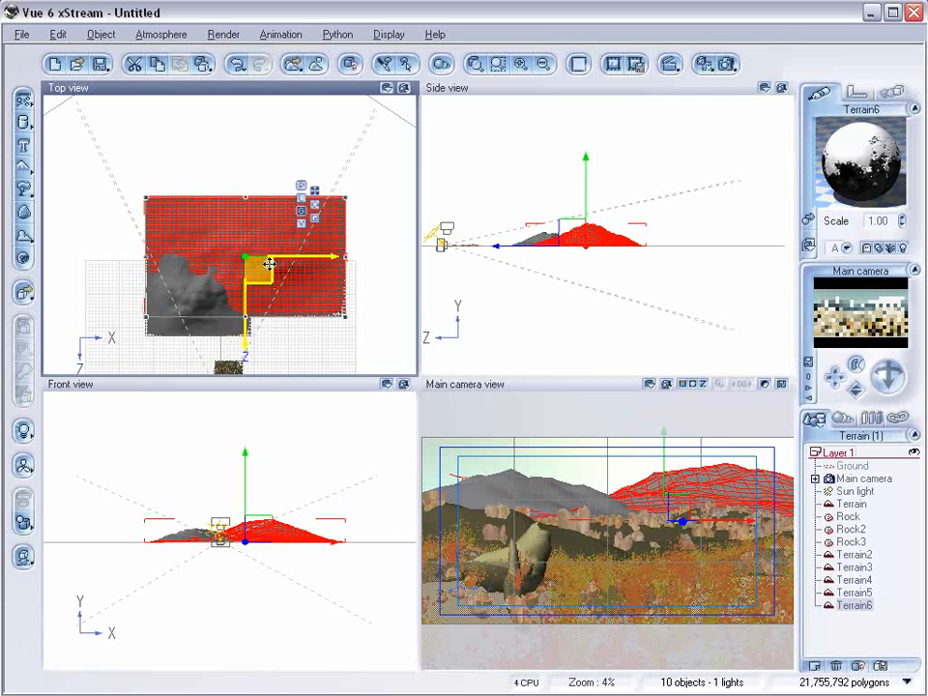
{"action": "left_click_drag", "start_coordinate": [283, 279], "coordinate": [297, 286]}
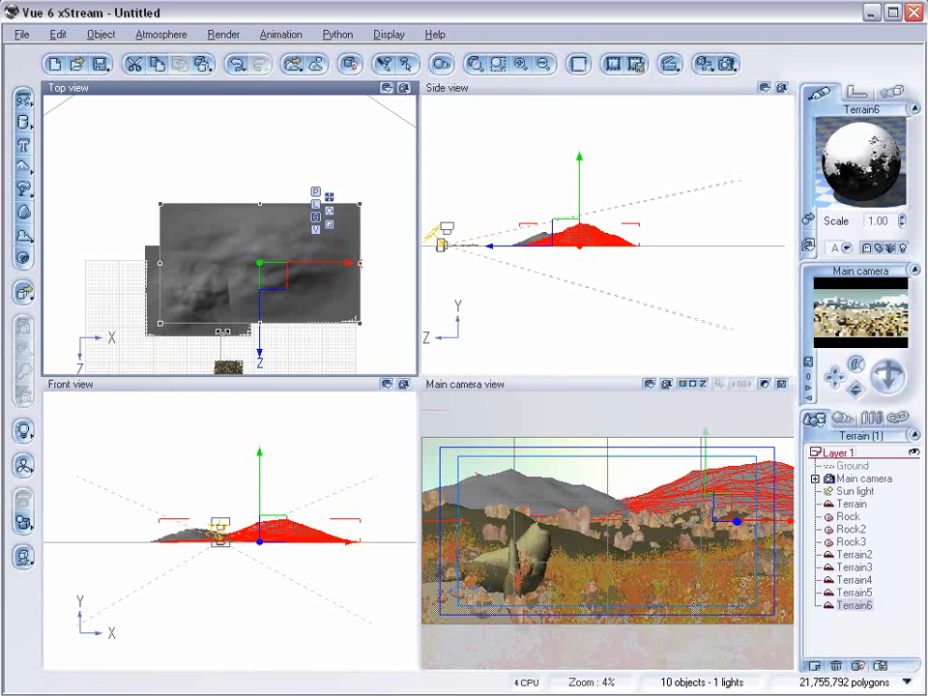
{"action": "left_click", "coordinate": [851, 592]}
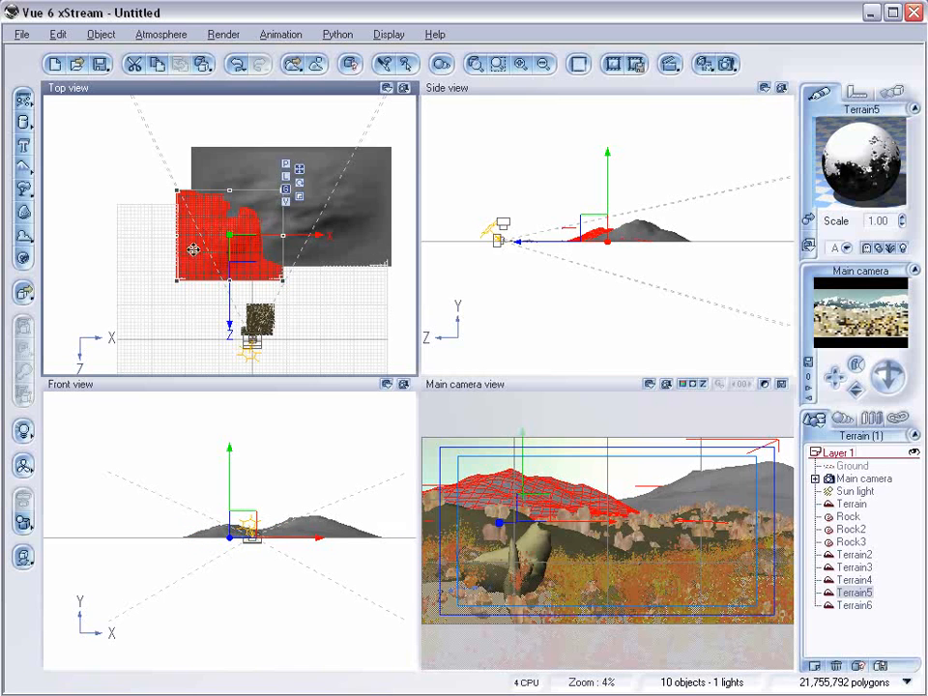
{"action": "left_click_drag", "start_coordinate": [178, 236], "coordinate": [244, 228]}
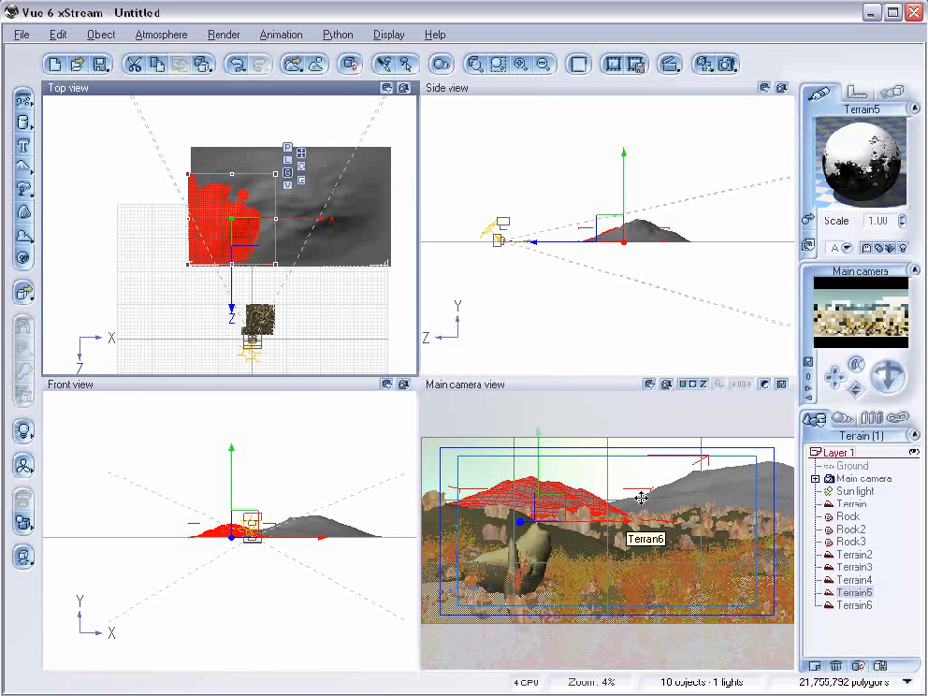
Add a new terrain between the two distant mountains and load the snowy rock material from file onto it
{"action": "left_click", "coordinate": [22, 166]}
{"action": "left_click_drag", "start_coordinate": [237, 234], "coordinate": [270, 237]}
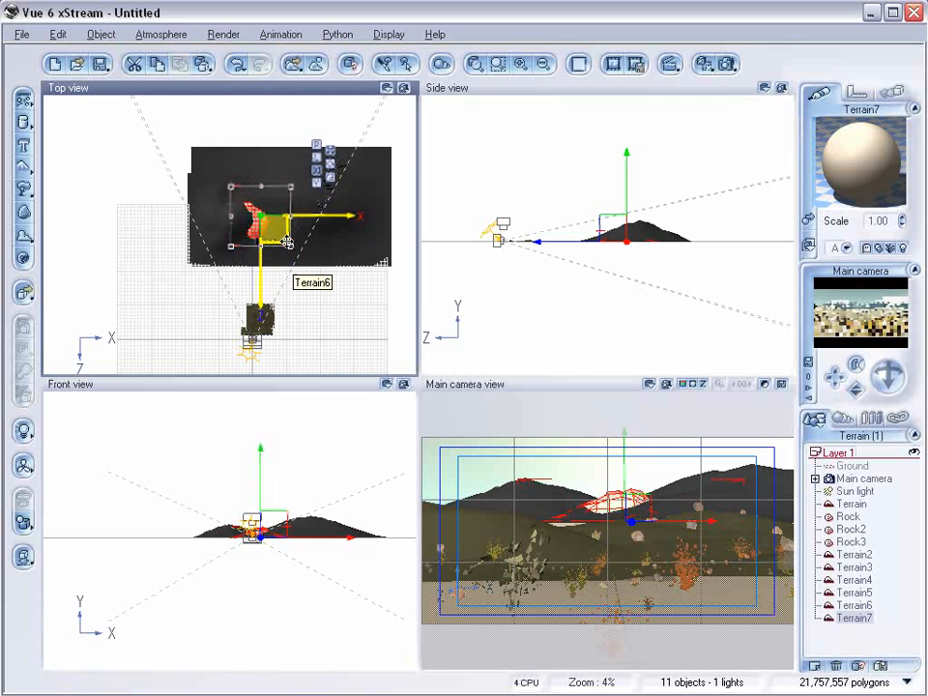
{"action": "left_click", "coordinate": [810, 223]}
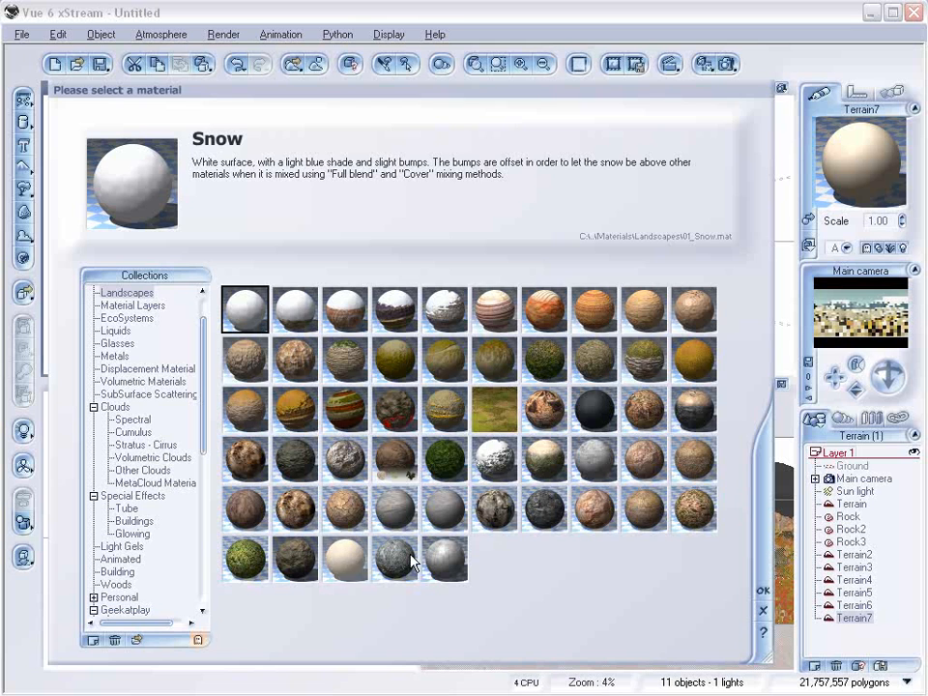
{"action": "left_click", "coordinate": [136, 640]}
{"action": "left_click", "coordinate": [290, 176]}
{"action": "left_click", "coordinate": [651, 444]}
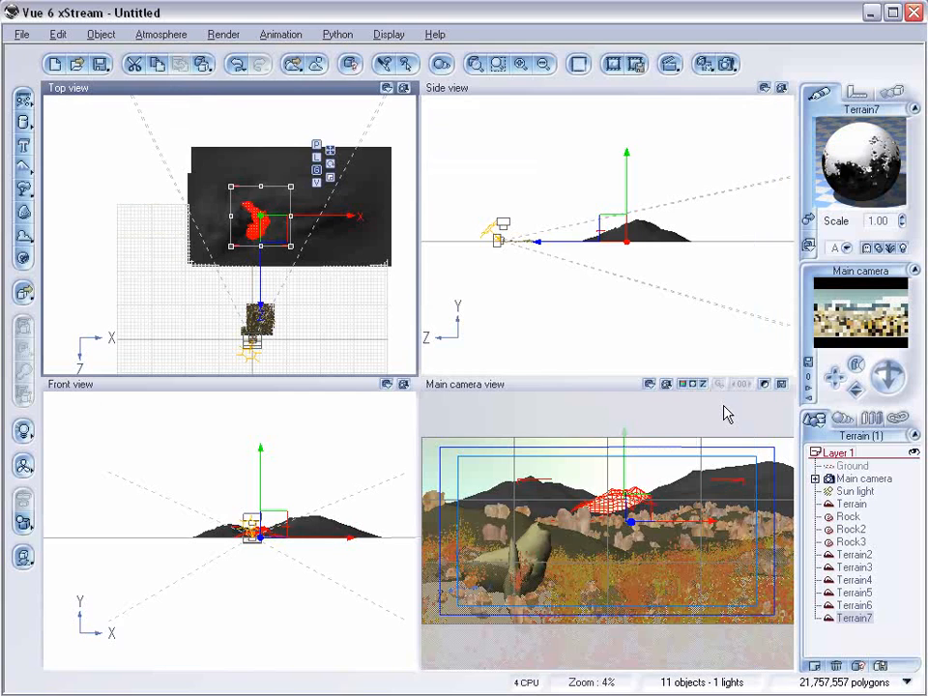
Shrink Terrain7 and place it between the foreground rock terrains and the distant mountains, centred in the camera's view
{"action": "left_click_drag", "start_coordinate": [275, 229], "coordinate": [266, 267]}
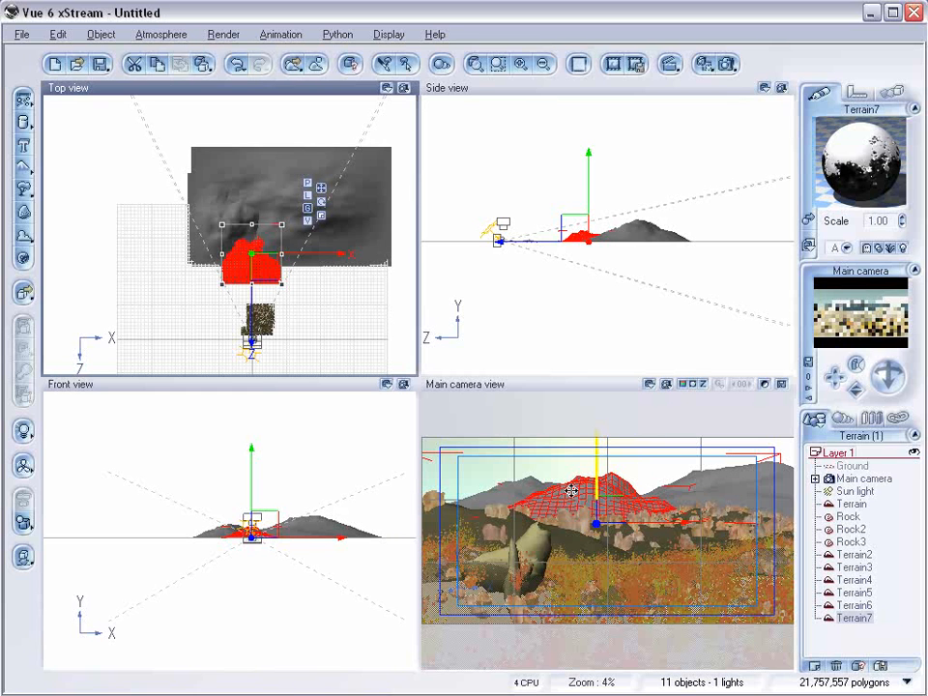
{"action": "left_click_drag", "start_coordinate": [232, 229], "coordinate": [251, 266]}
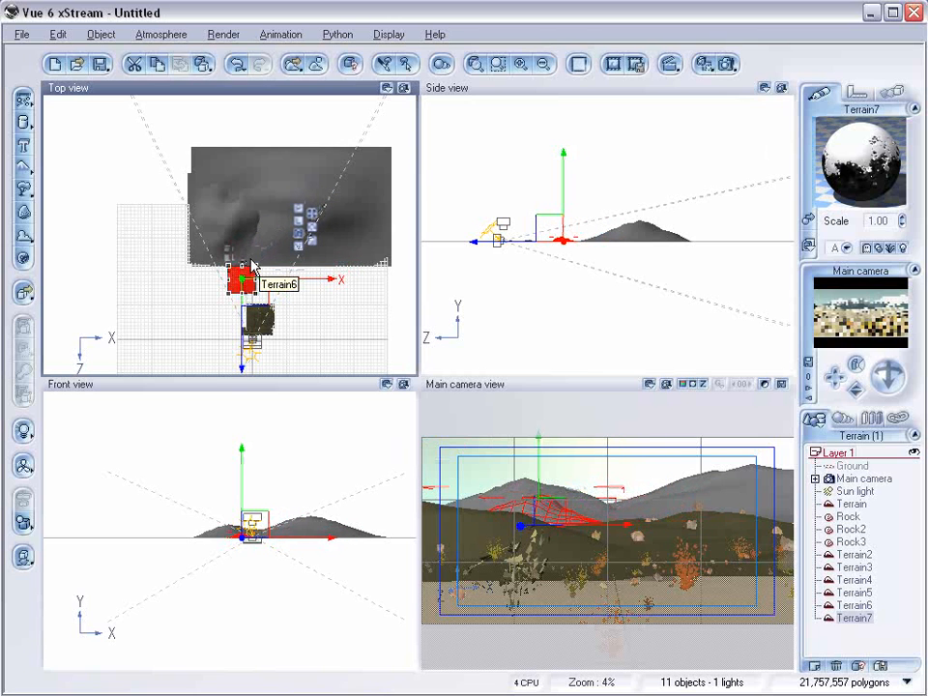
{"action": "scroll", "coordinate": [253, 299], "scroll_direction": "up", "scroll_amount": 3}
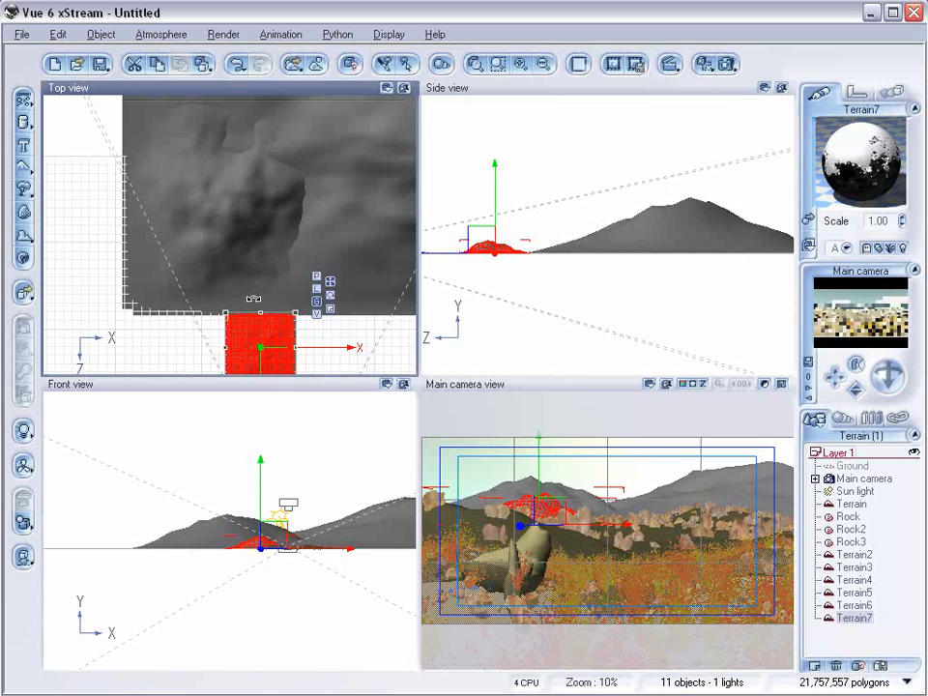
{"action": "right_click_drag", "start_coordinate": [254, 299], "coordinate": [272, 87]}
{"action": "left_click_drag", "start_coordinate": [298, 156], "coordinate": [310, 164]}
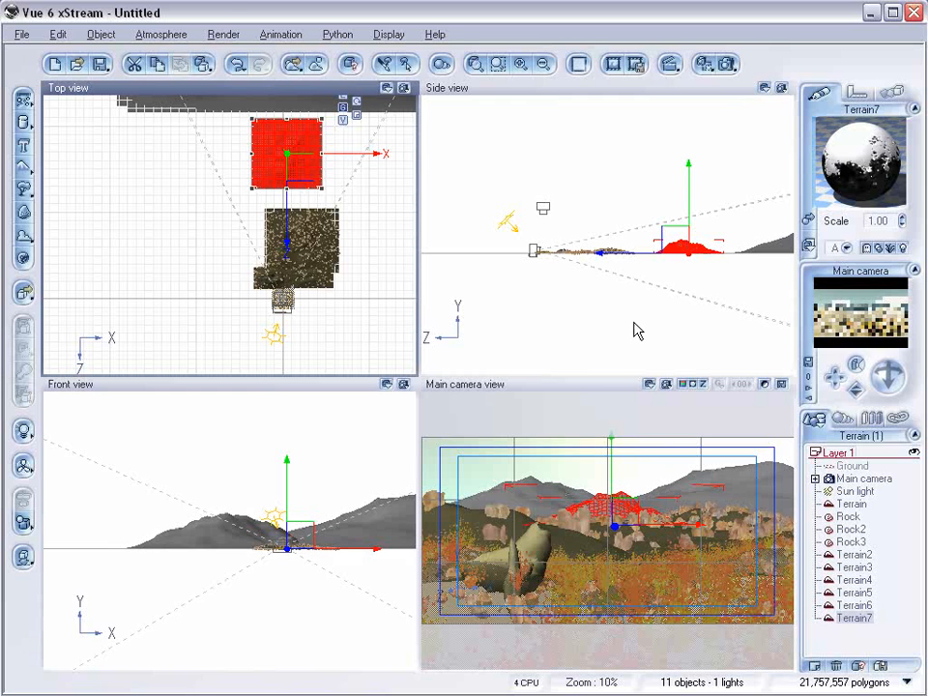
Load the atmosphere file rockydesert.atm from the Atmospheres folder into the scene
{"action": "left_click", "coordinate": [155, 34]}
{"action": "left_click", "coordinate": [179, 52]}
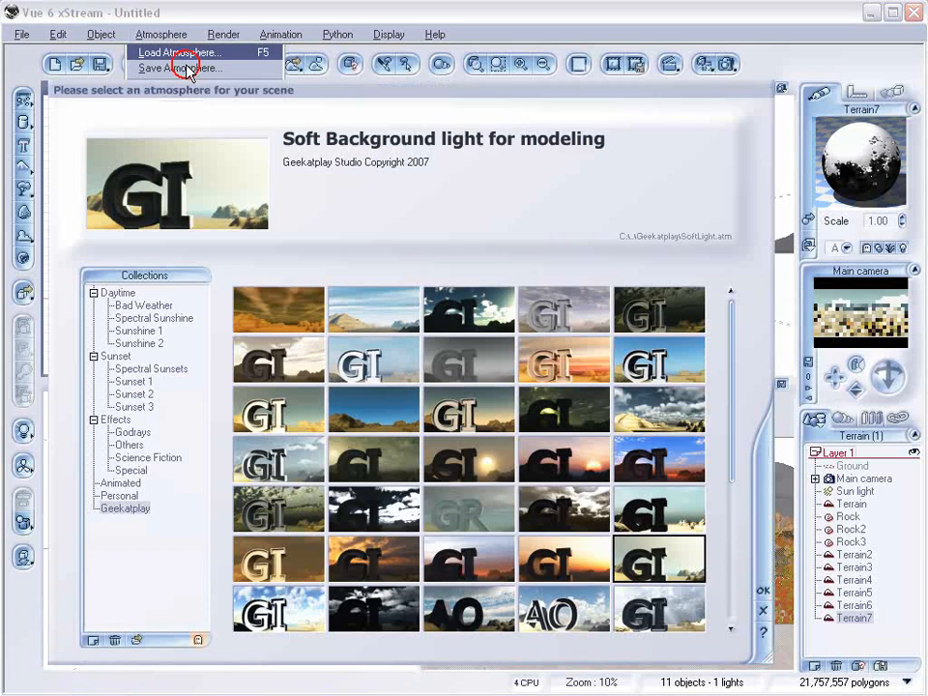
{"action": "left_click", "coordinate": [136, 640]}
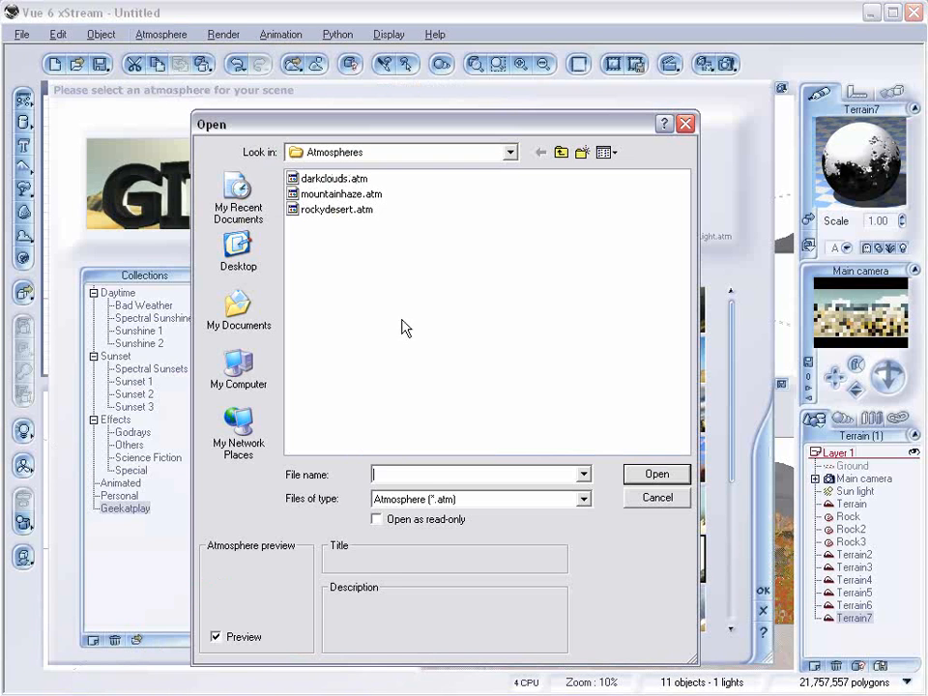
{"action": "left_click", "coordinate": [367, 194]}
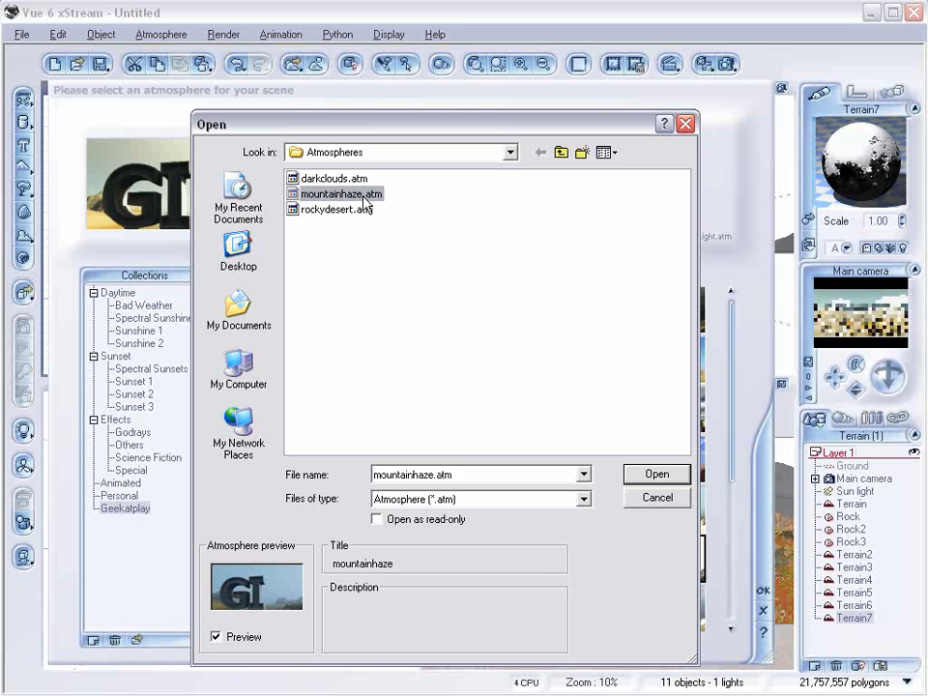
{"action": "left_click", "coordinate": [344, 210]}
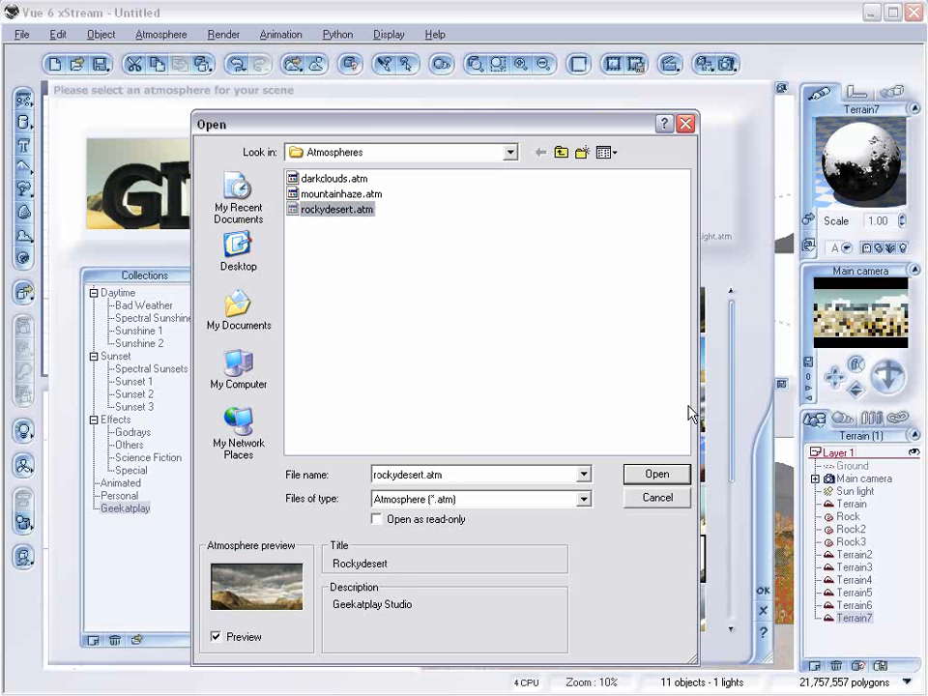
{"action": "left_click", "coordinate": [650, 472]}
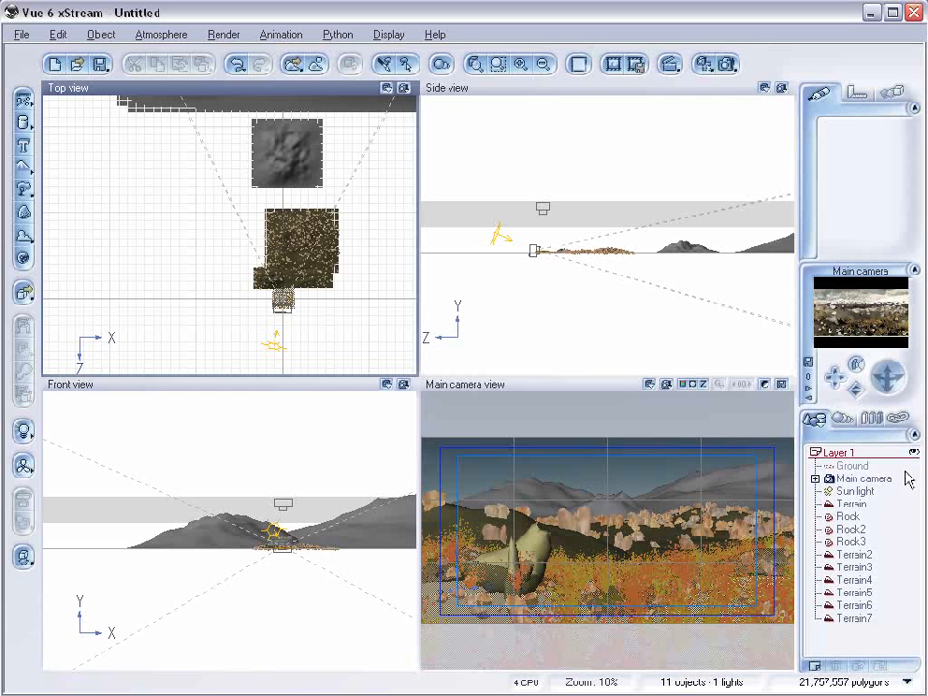
In Terrain2's OldRock material, set the twistedrock layer's scale to 0.80
{"action": "left_click", "coordinate": [854, 555]}
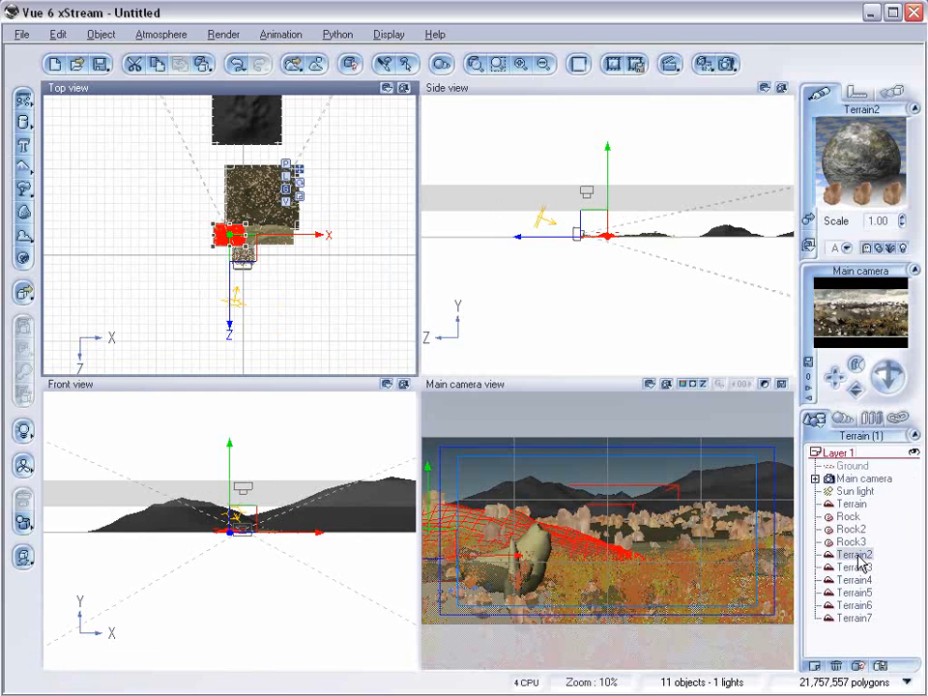
{"action": "double_click", "coordinate": [858, 175]}
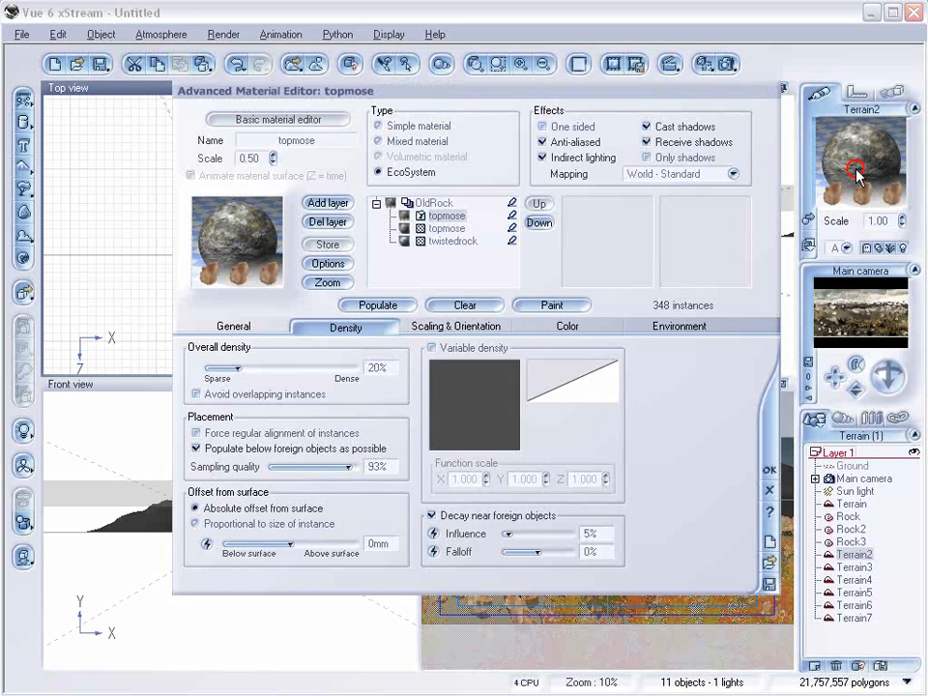
{"action": "left_click", "coordinate": [448, 230]}
{"action": "left_click", "coordinate": [452, 242]}
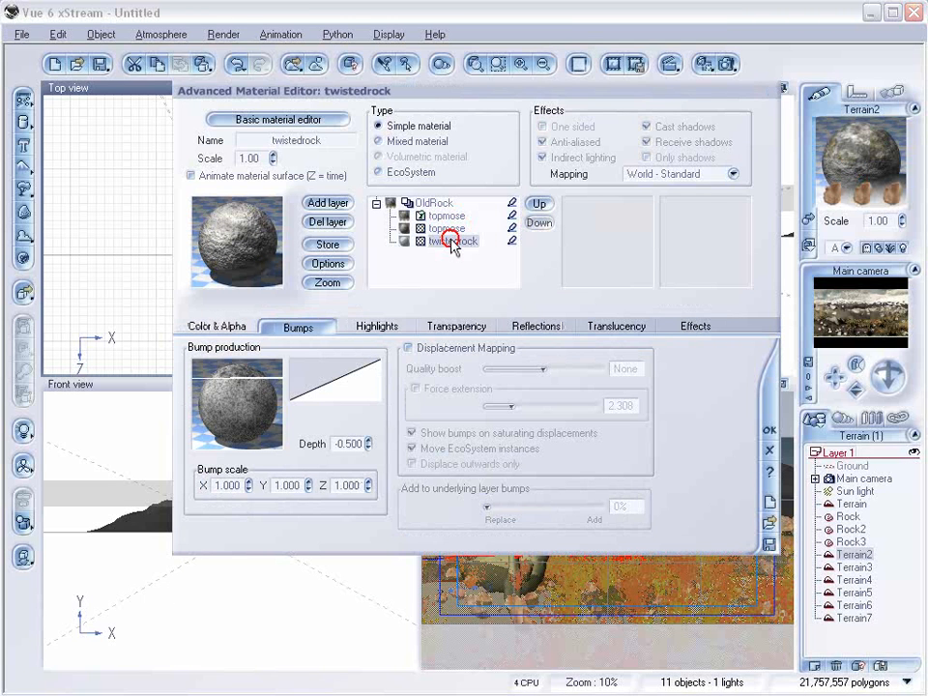
{"action": "left_click", "coordinate": [447, 228]}
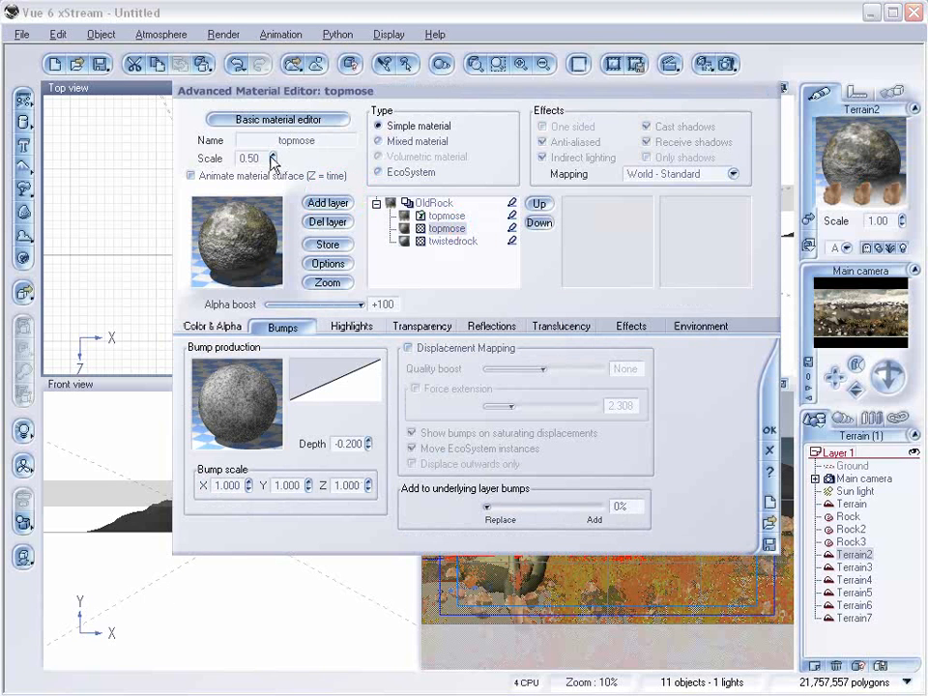
{"action": "left_click", "coordinate": [274, 160]}
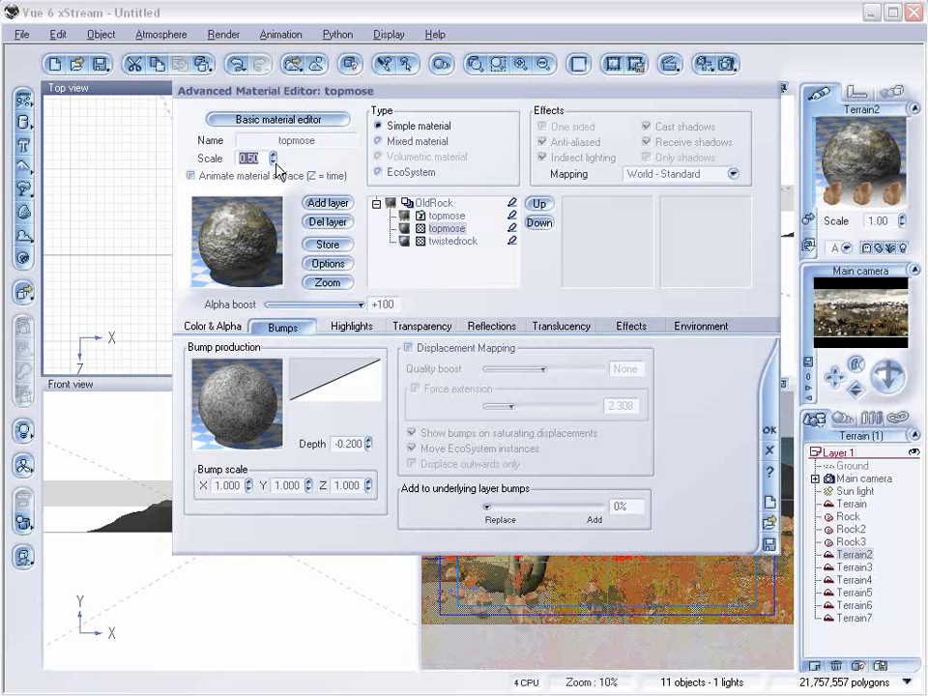
{"action": "left_click", "coordinate": [445, 241]}
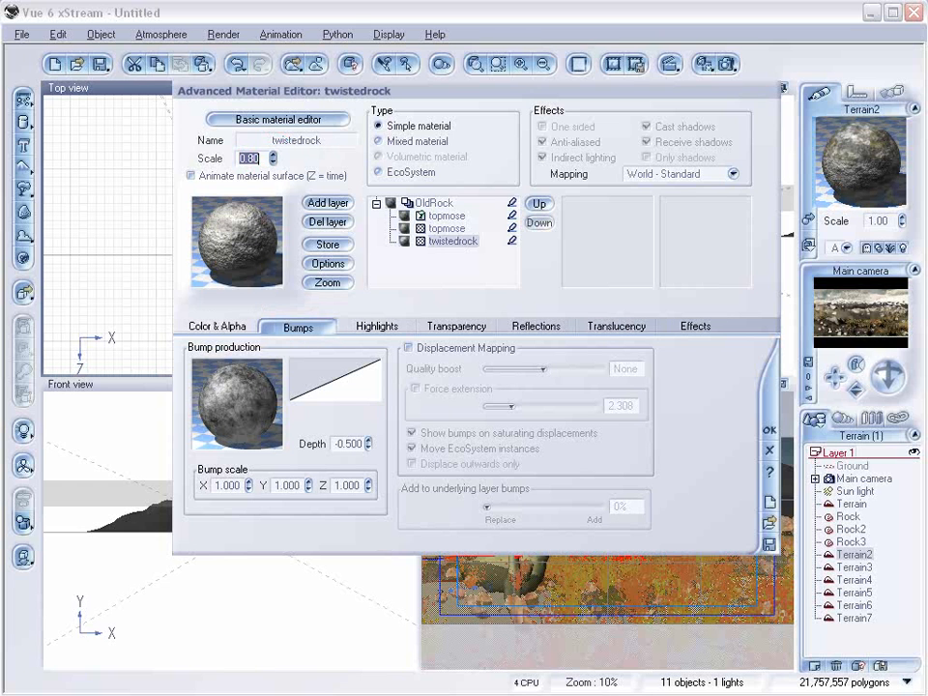
Change the mapping of Terrain2's simple topmose layer to Object - Standard
{"action": "left_click", "coordinate": [440, 229]}
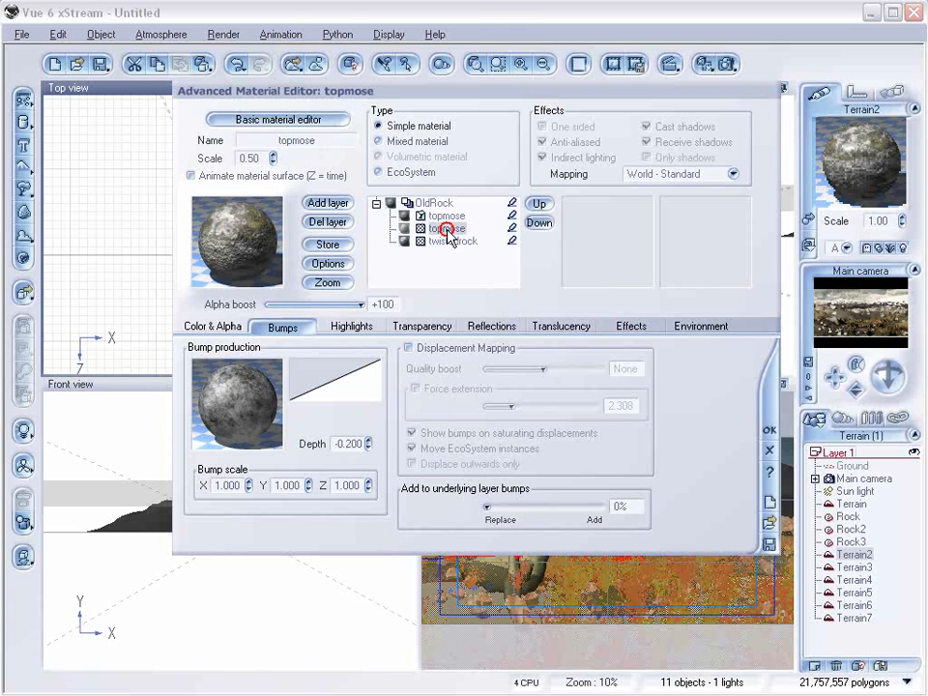
{"action": "left_click", "coordinate": [733, 175]}
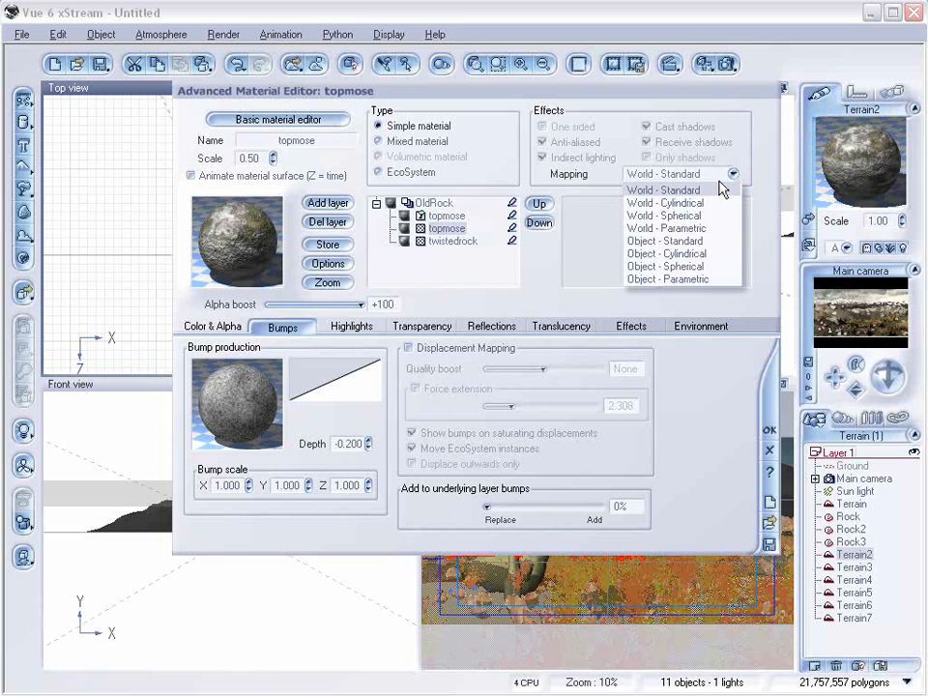
{"action": "left_click", "coordinate": [706, 244]}
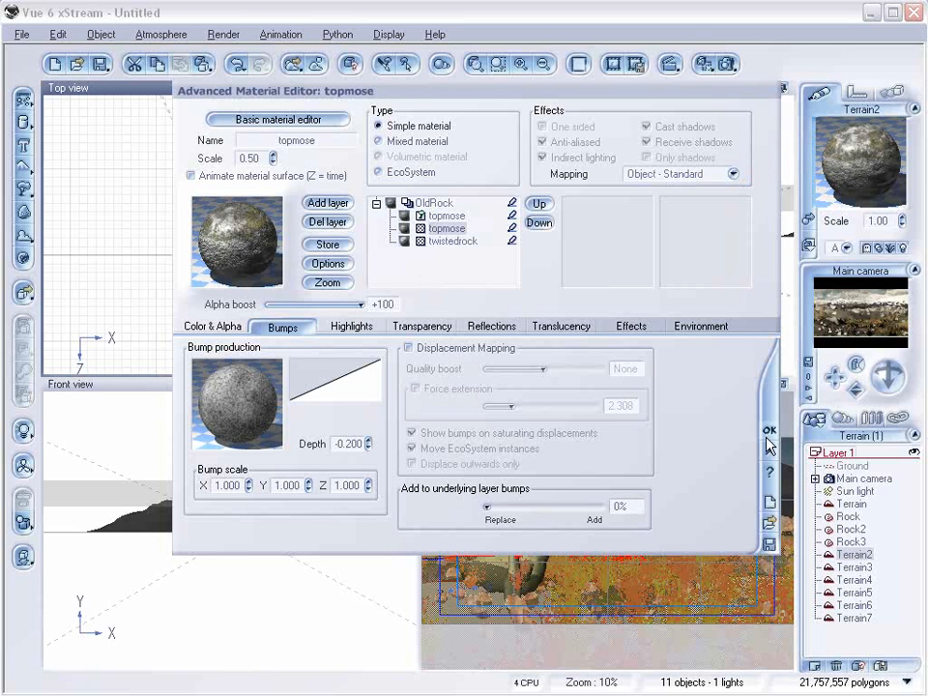
In the atmosphere's sky, fog and haze settings, set glow intensity to 8%, scattering anisotropy to 0.85 and quality boost to 1.02
{"action": "left_click", "coordinate": [768, 437]}
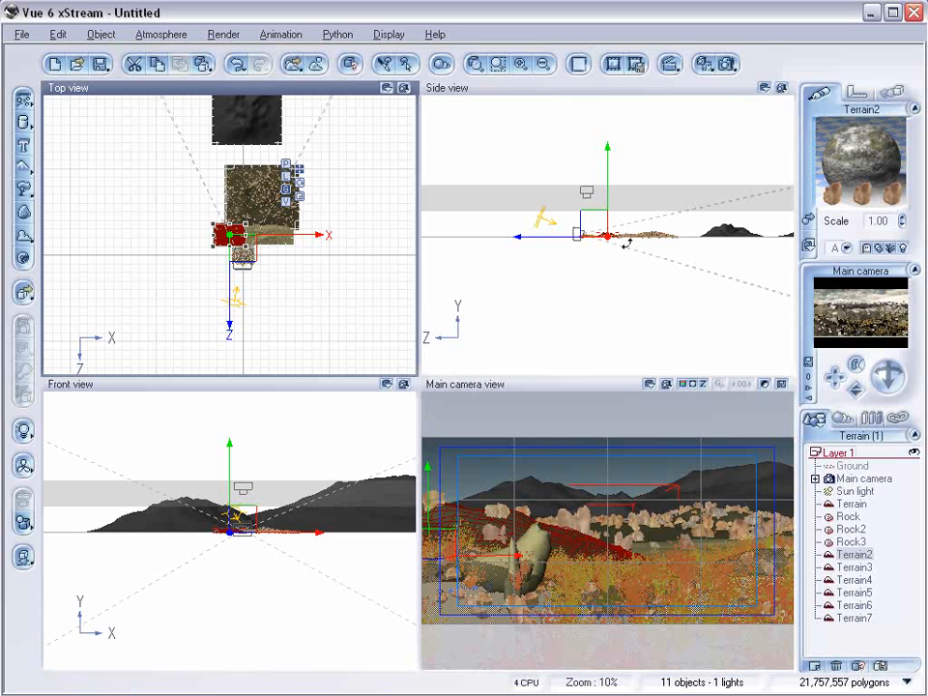
{"action": "left_click", "coordinate": [179, 35]}
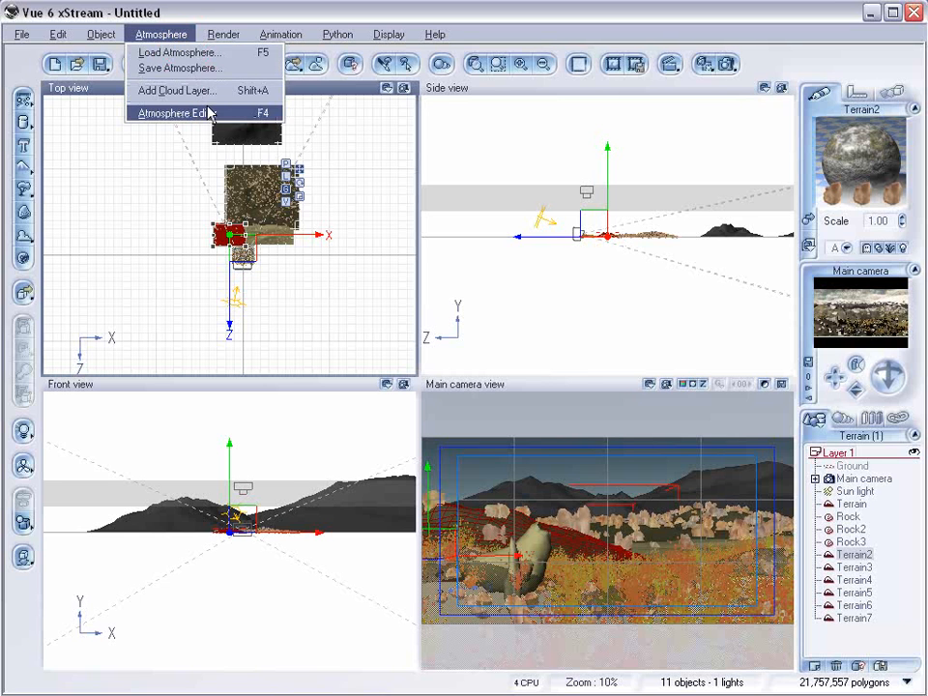
{"action": "left_click", "coordinate": [214, 114]}
{"action": "left_click_drag", "start_coordinate": [275, 94], "coordinate": [462, 87]}
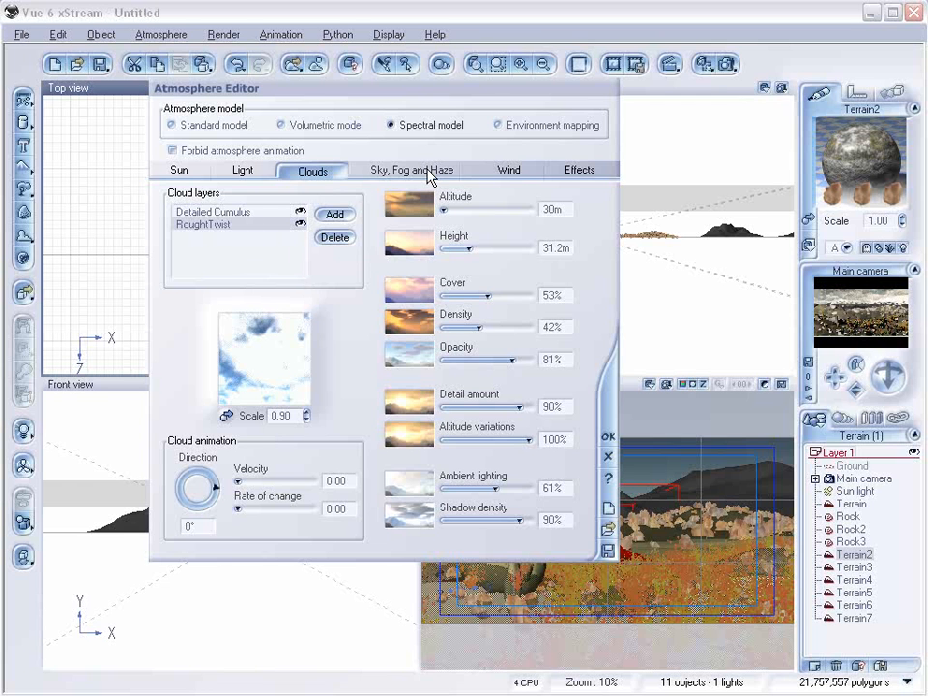
{"action": "left_click", "coordinate": [243, 171]}
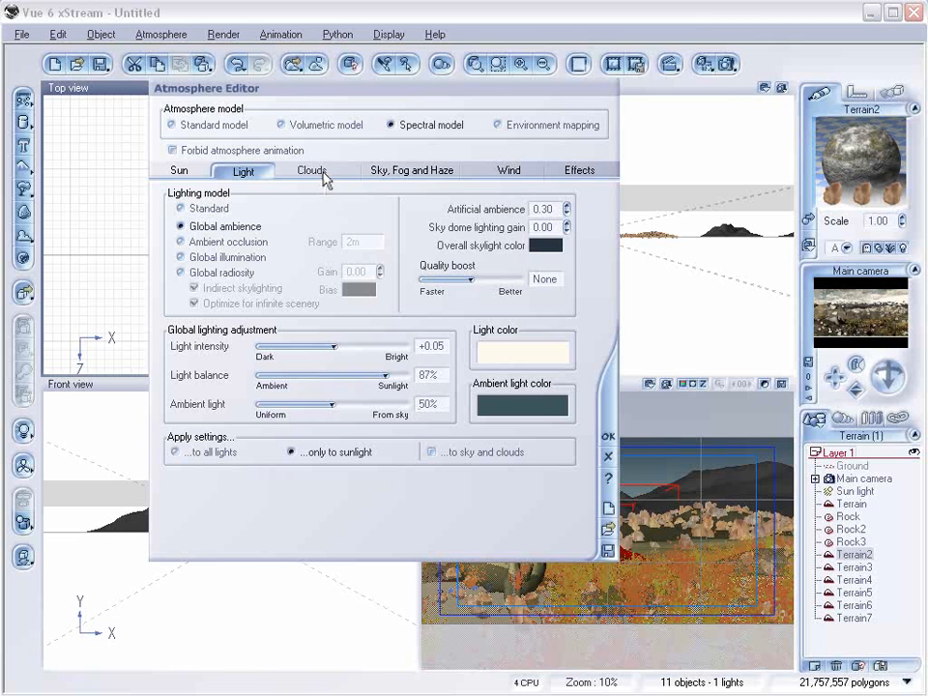
{"action": "left_click", "coordinate": [412, 170]}
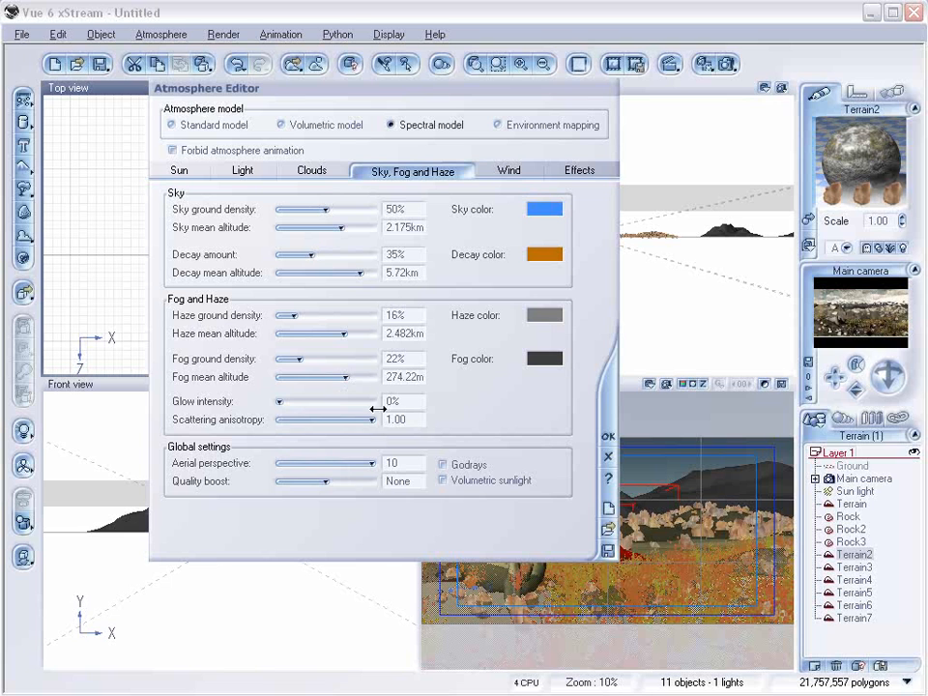
{"action": "left_click_drag", "start_coordinate": [370, 419], "coordinate": [364, 420]}
{"action": "left_click_drag", "start_coordinate": [280, 401], "coordinate": [304, 400]}
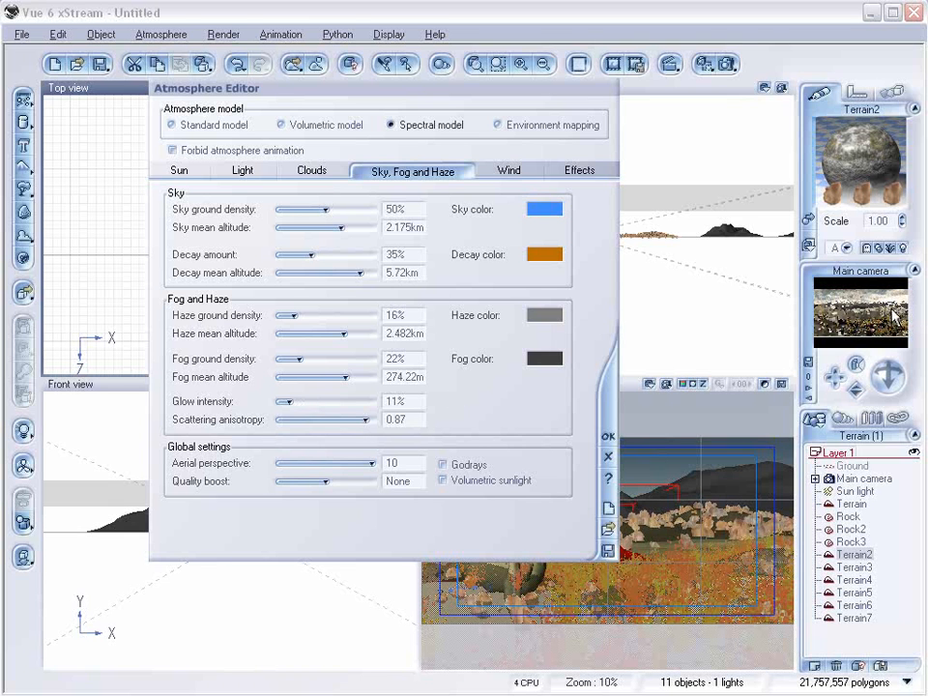
{"action": "left_click_drag", "start_coordinate": [306, 395], "coordinate": [304, 396]}
{"action": "left_click", "coordinate": [356, 416]}
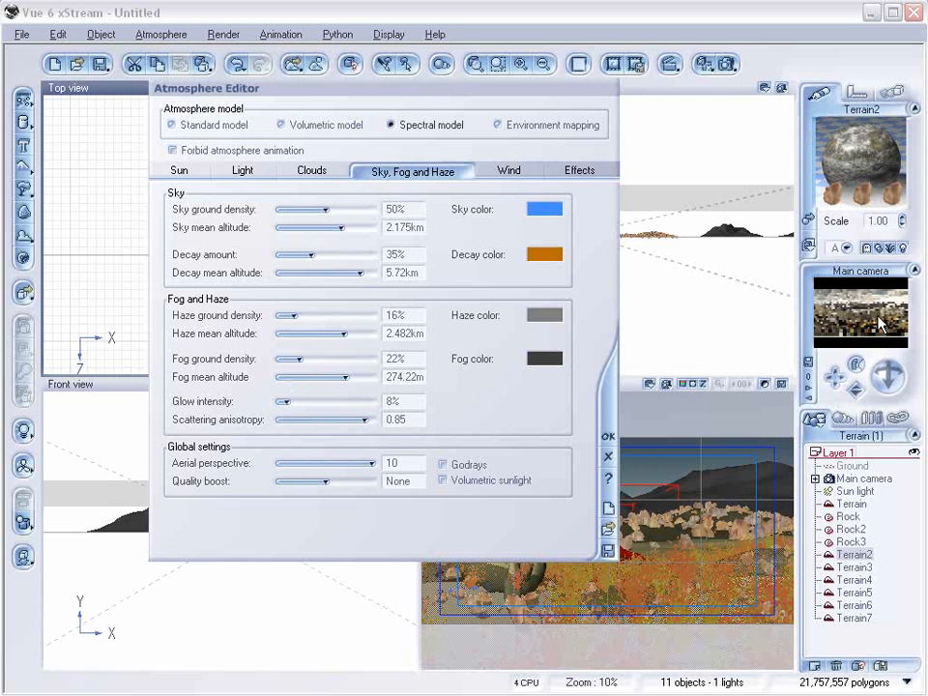
{"action": "left_click_drag", "start_coordinate": [326, 481], "coordinate": [331, 481]}
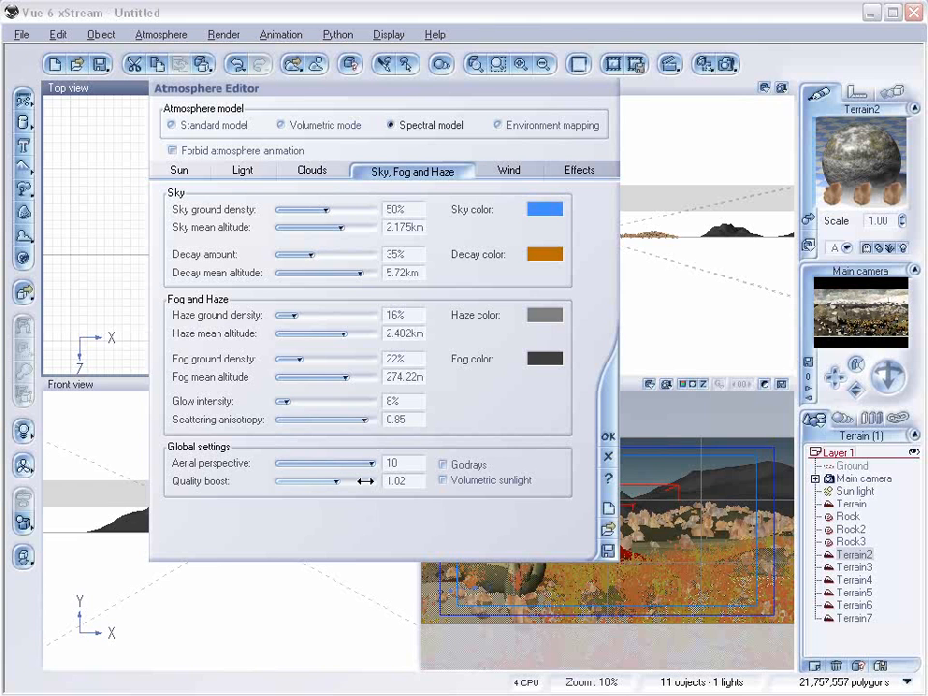
Set the atmosphere's light quality boost to +0.4 and switch its lighting model to Global illumination
{"action": "left_click", "coordinate": [243, 171]}
{"action": "left_click_drag", "start_coordinate": [474, 276], "coordinate": [476, 276]}
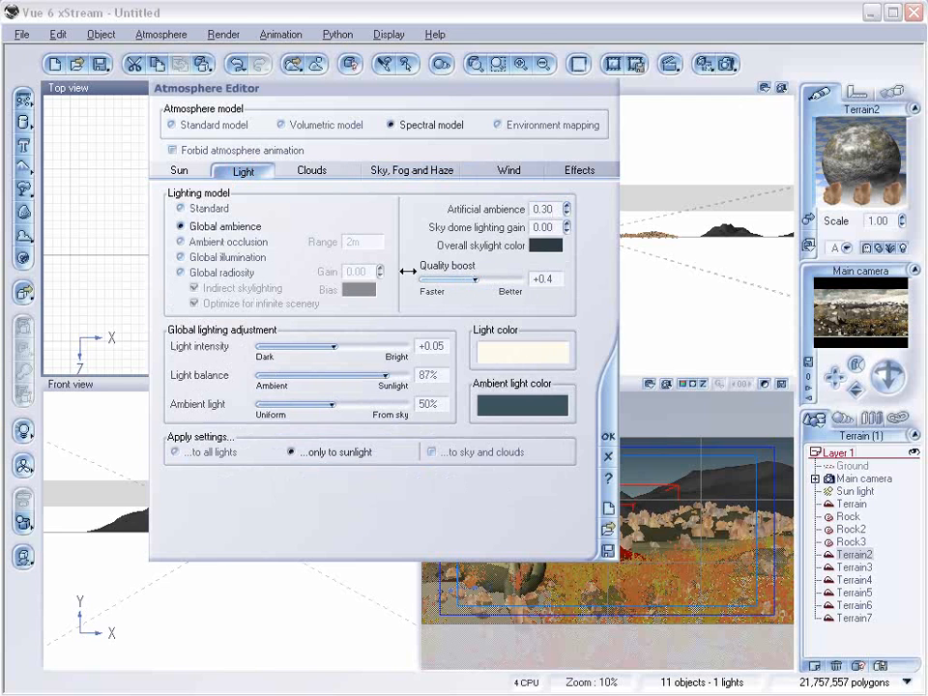
{"action": "left_click", "coordinate": [184, 257]}
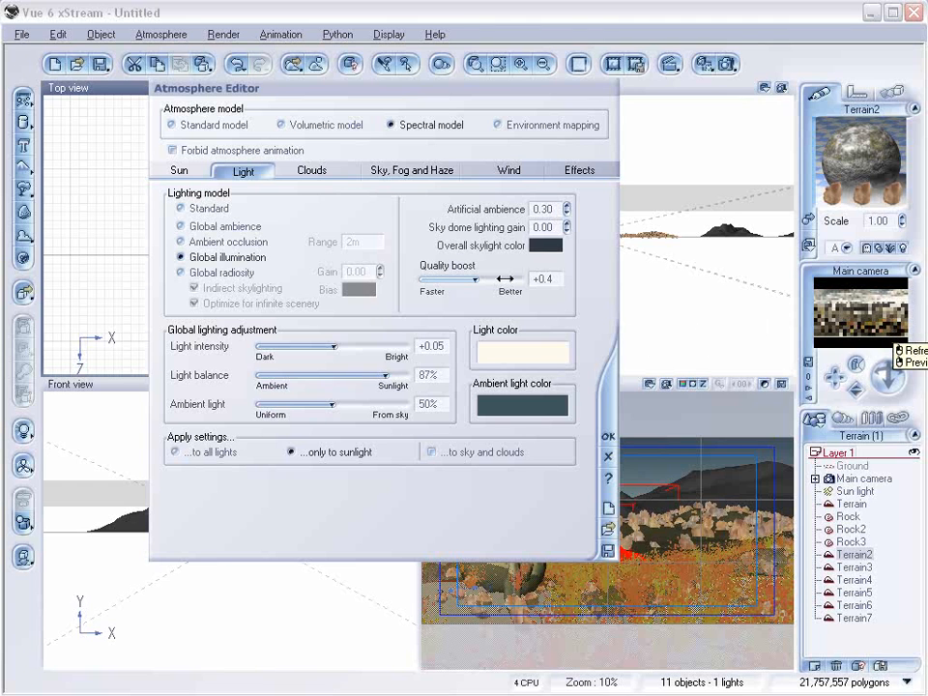
{"action": "left_click", "coordinate": [608, 436]}
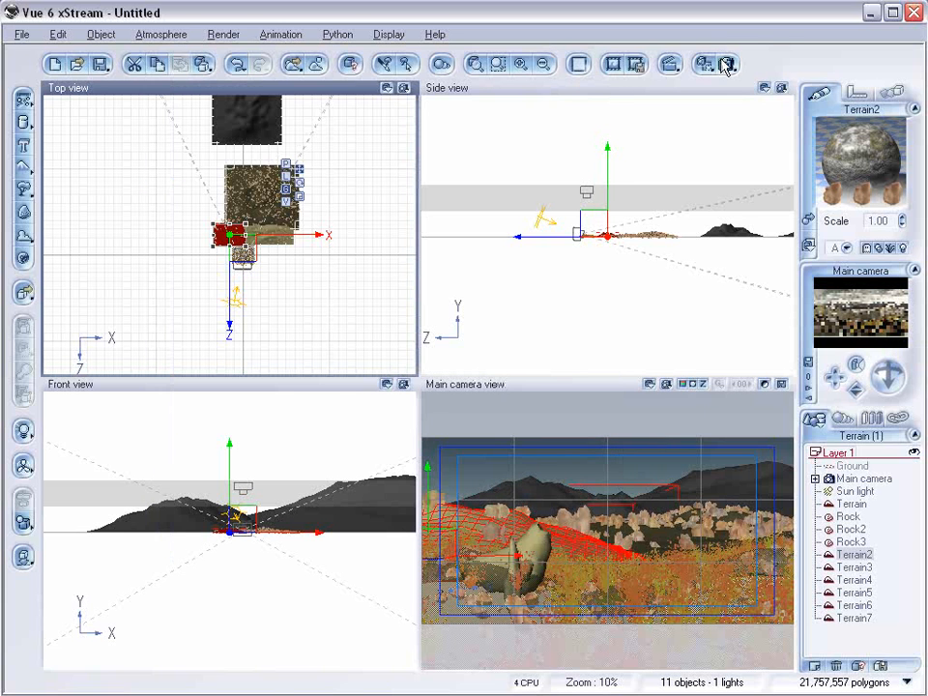
Set the render picture size to 800x400 in the render options
{"action": "left_click", "coordinate": [727, 64]}
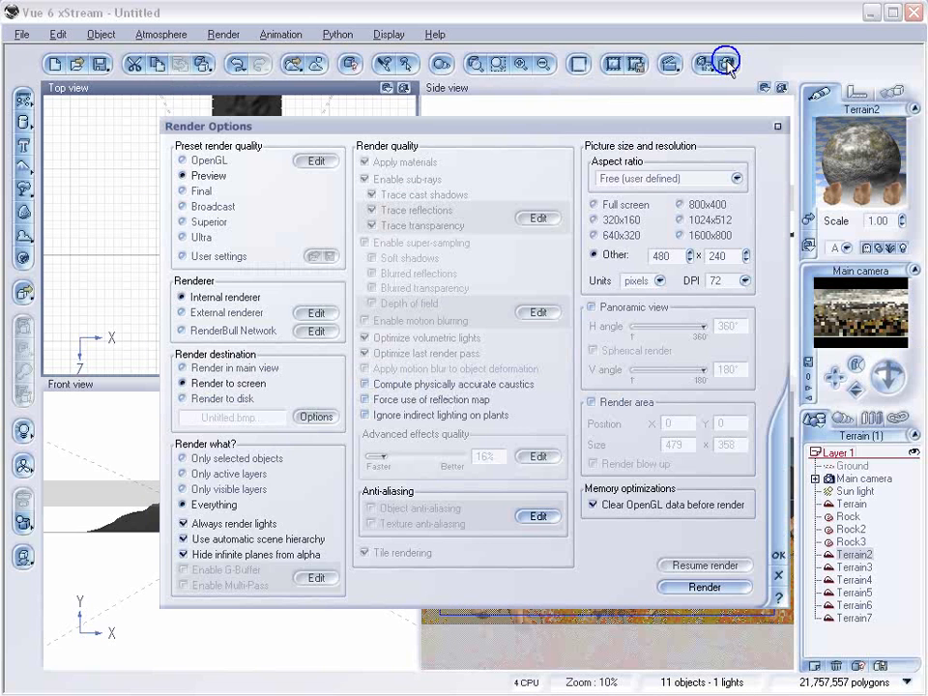
{"action": "left_click", "coordinate": [680, 205]}
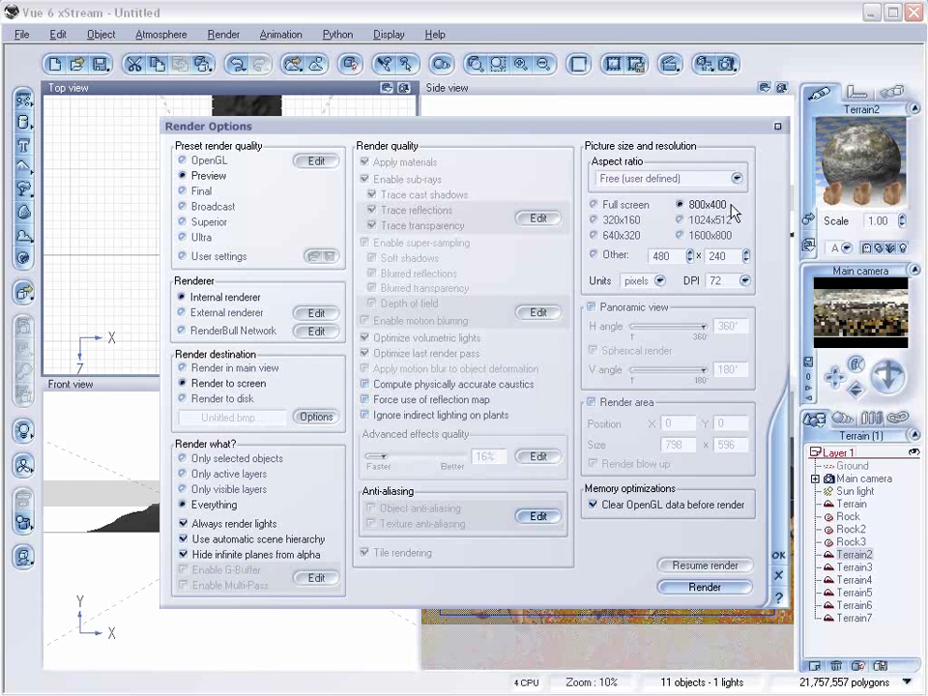
{"action": "left_click", "coordinate": [778, 553]}
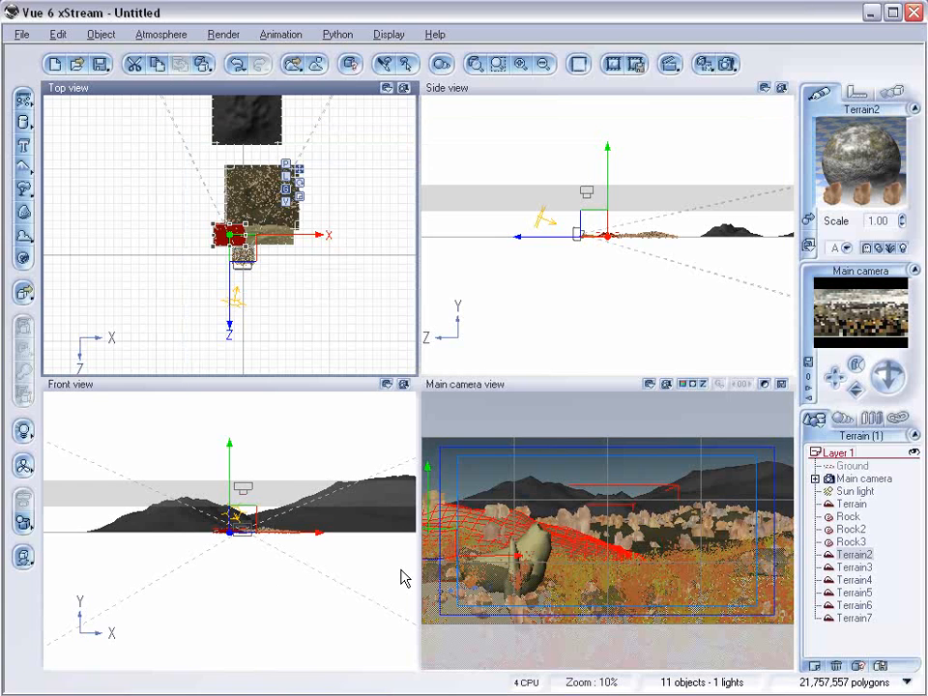
{"action": "left_click", "coordinate": [669, 62]}
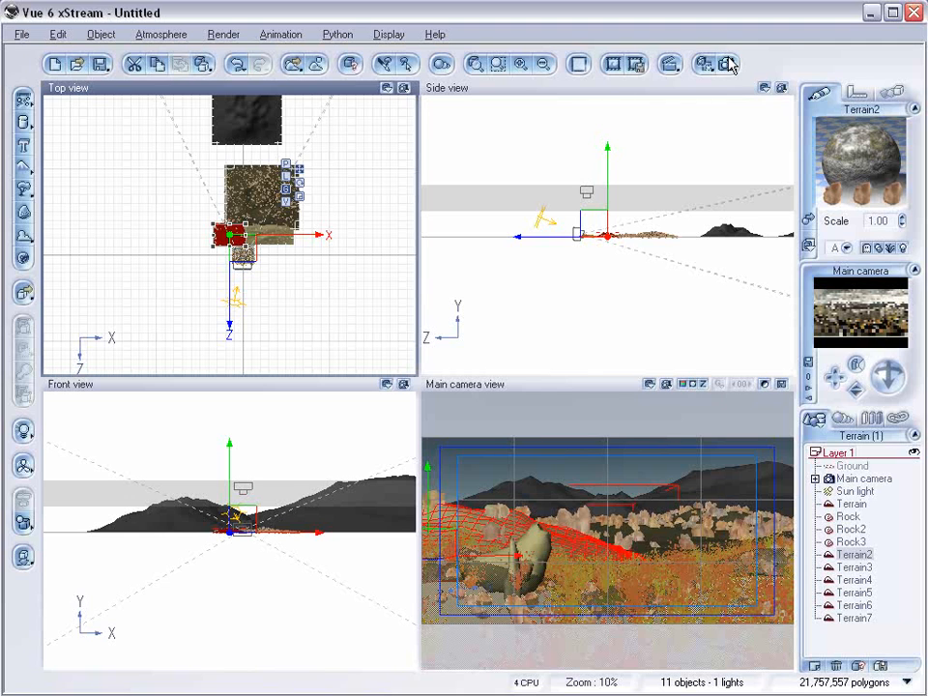